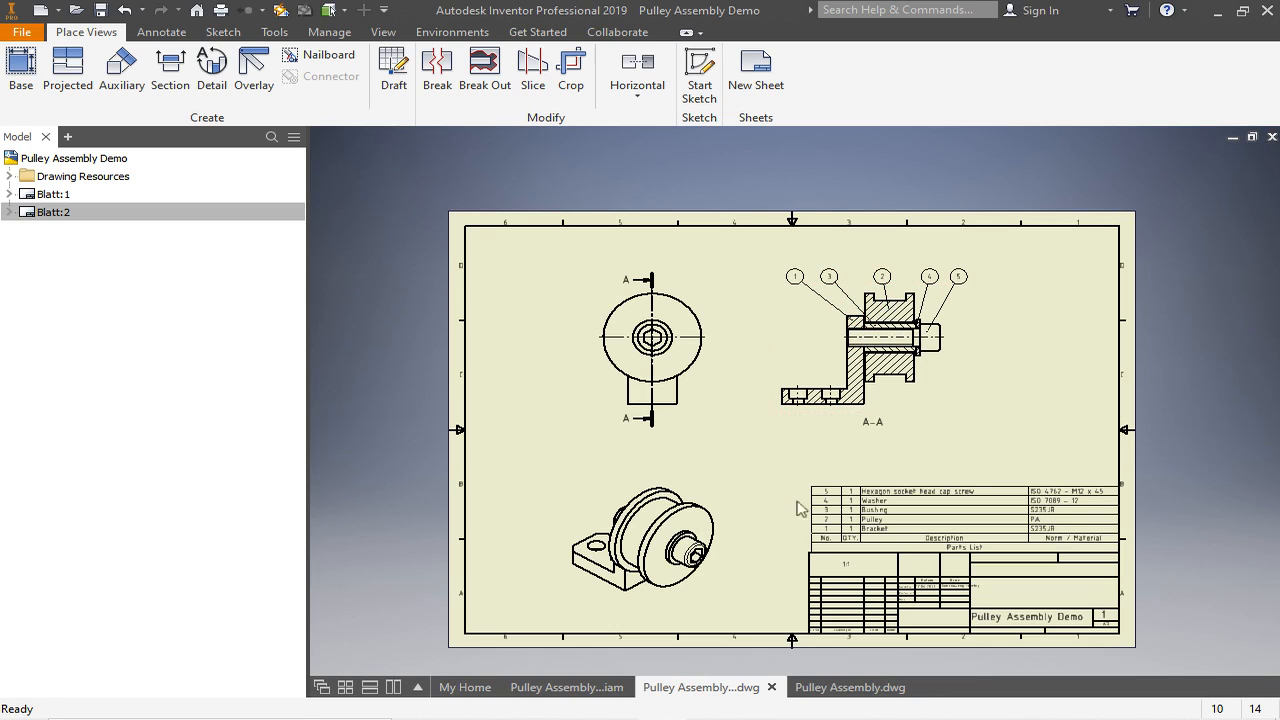
# - Switch to the Pulley Assembly.dwg drawing and view its sheet around section view A-A
pyautogui.click(838, 687)
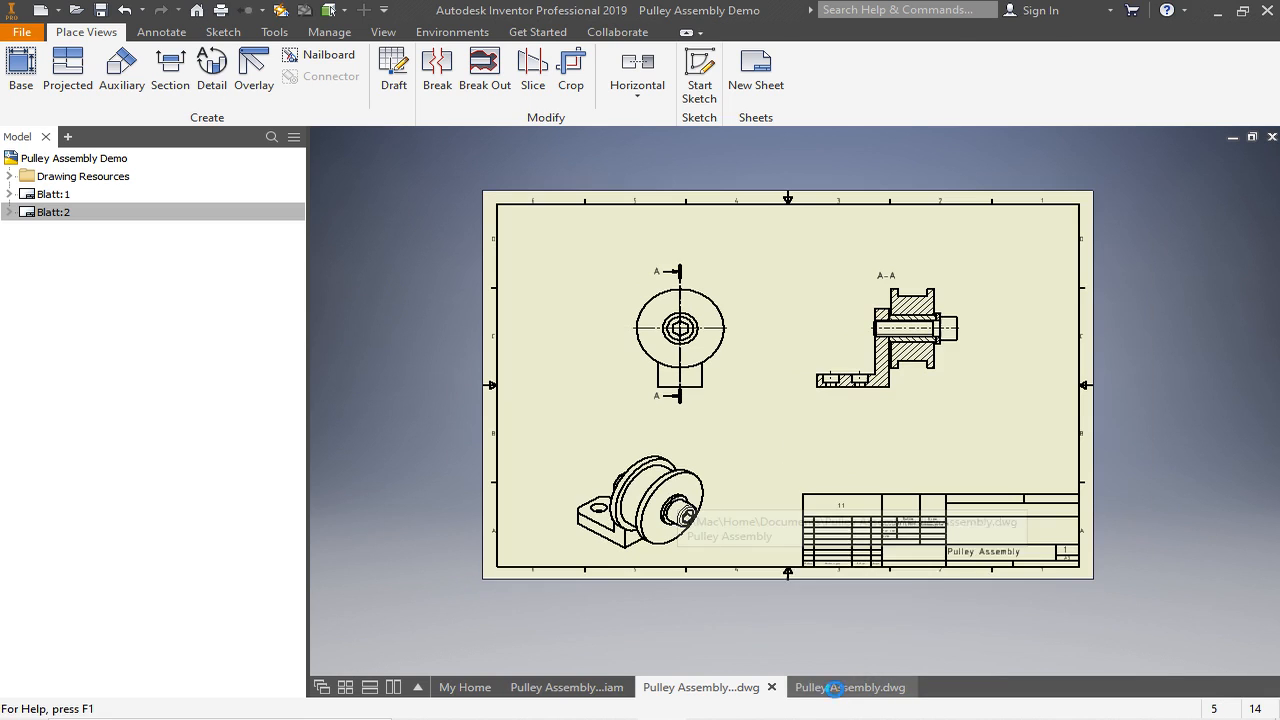
pyautogui.scroll(-3, 840, 410)
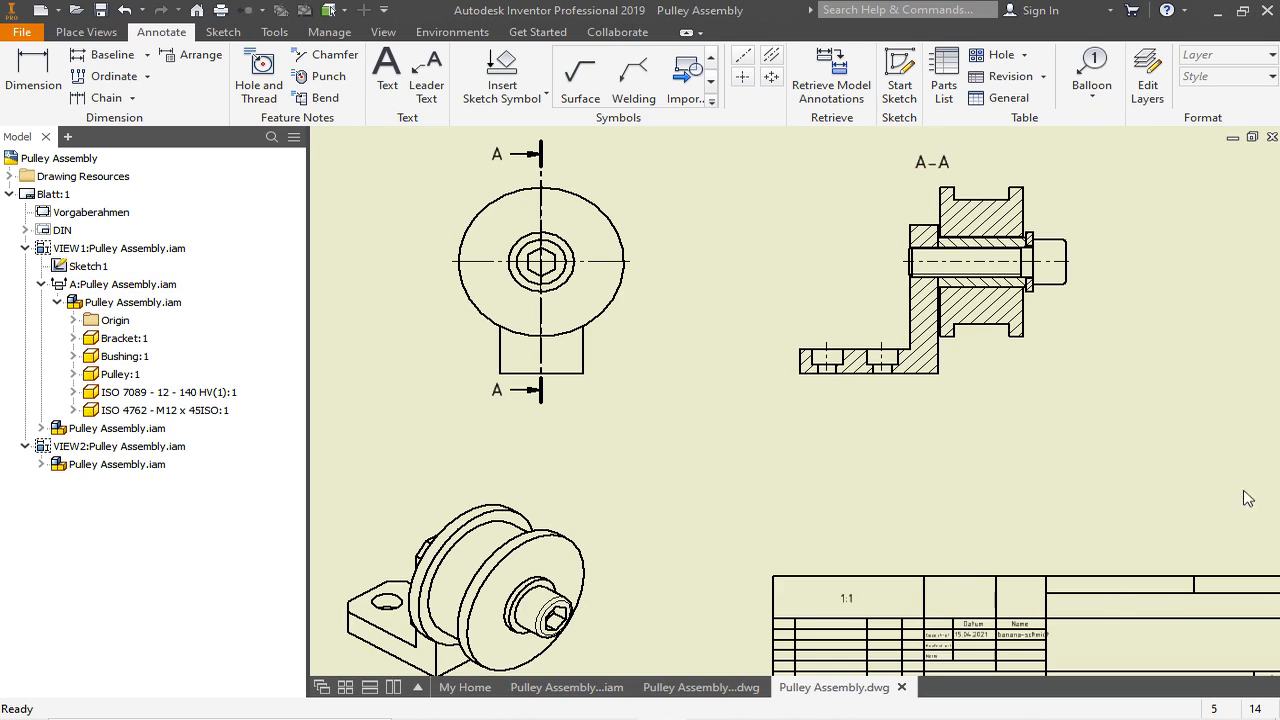
pyautogui.scroll(-2, 758, 445)
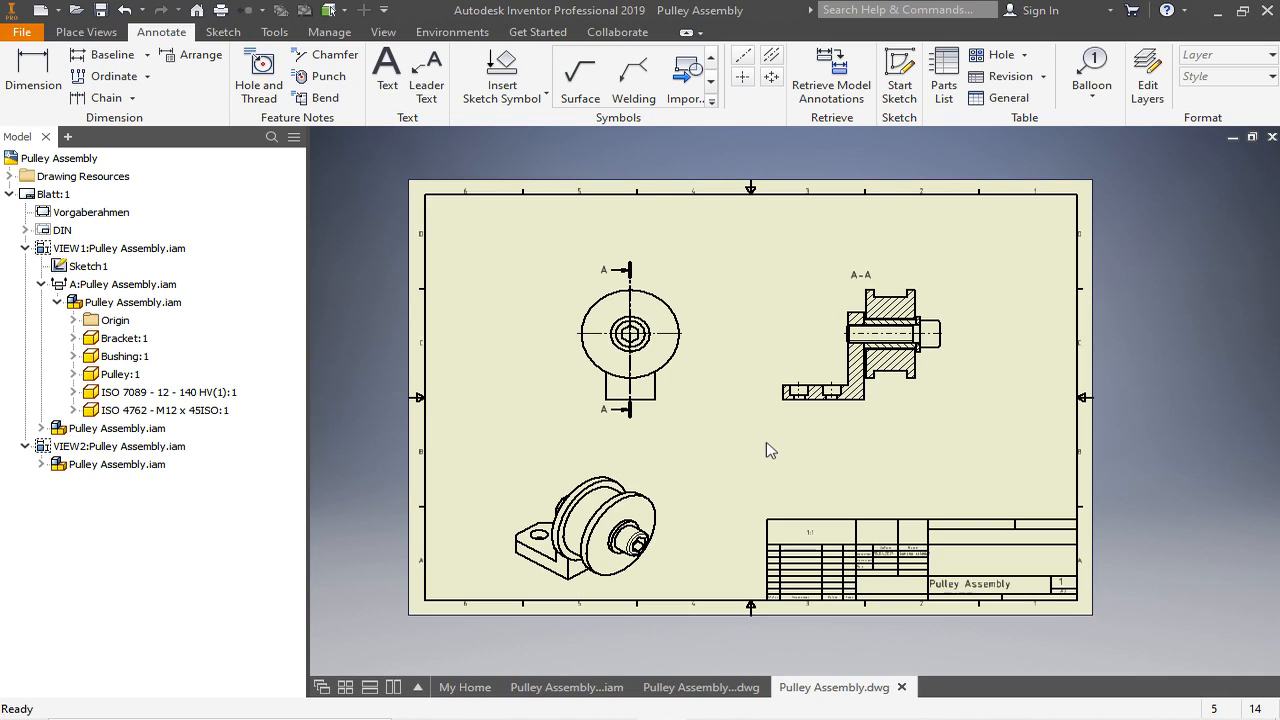
pyautogui.scroll(2, 900, 360)
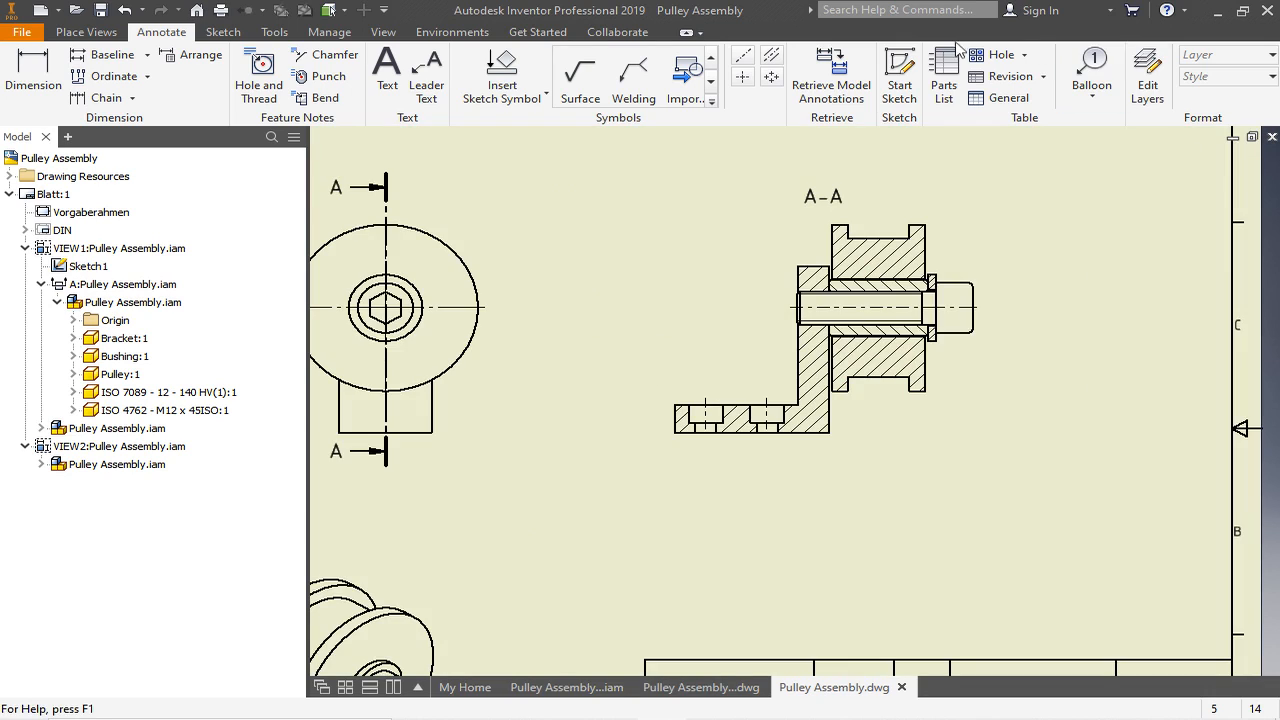
# - Insert a structured parts list from section view A-A, placing it against the sheet border above the title block
pyautogui.click(86, 32)
pyautogui.click(161, 34)
pyautogui.click(947, 66)
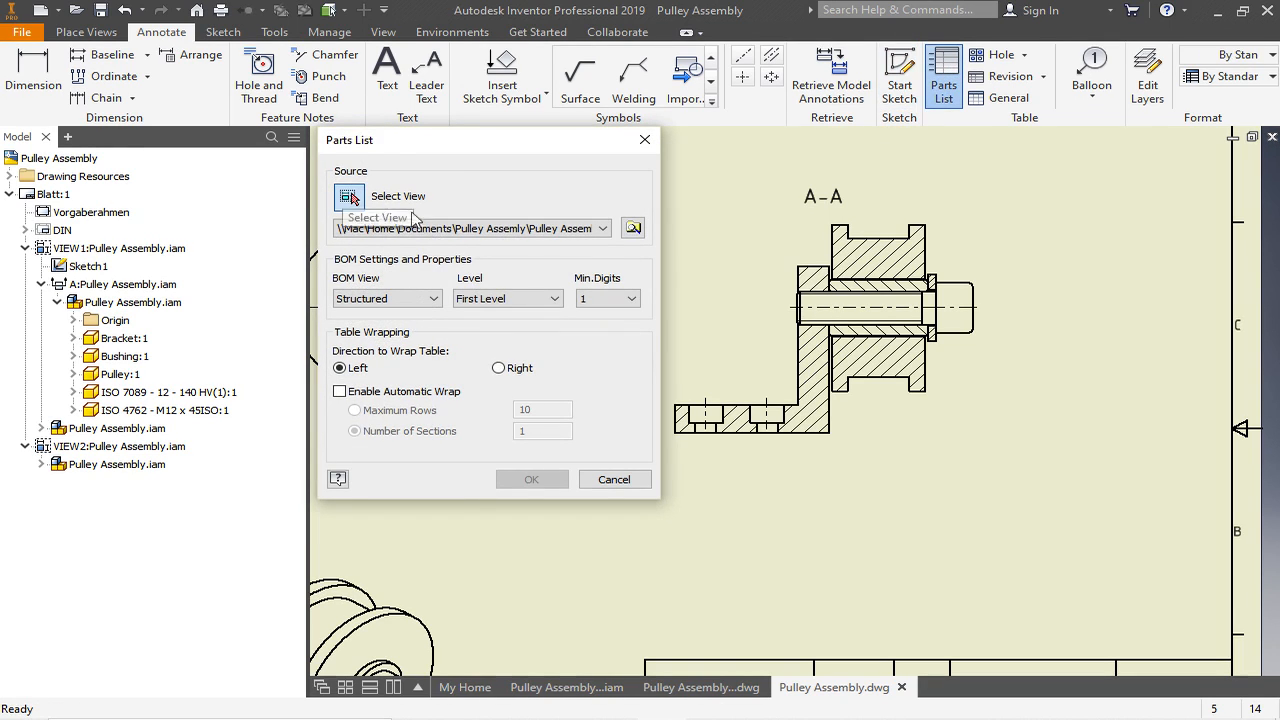
pyautogui.scroll(-3, 1100, 293)
pyautogui.click(875, 249)
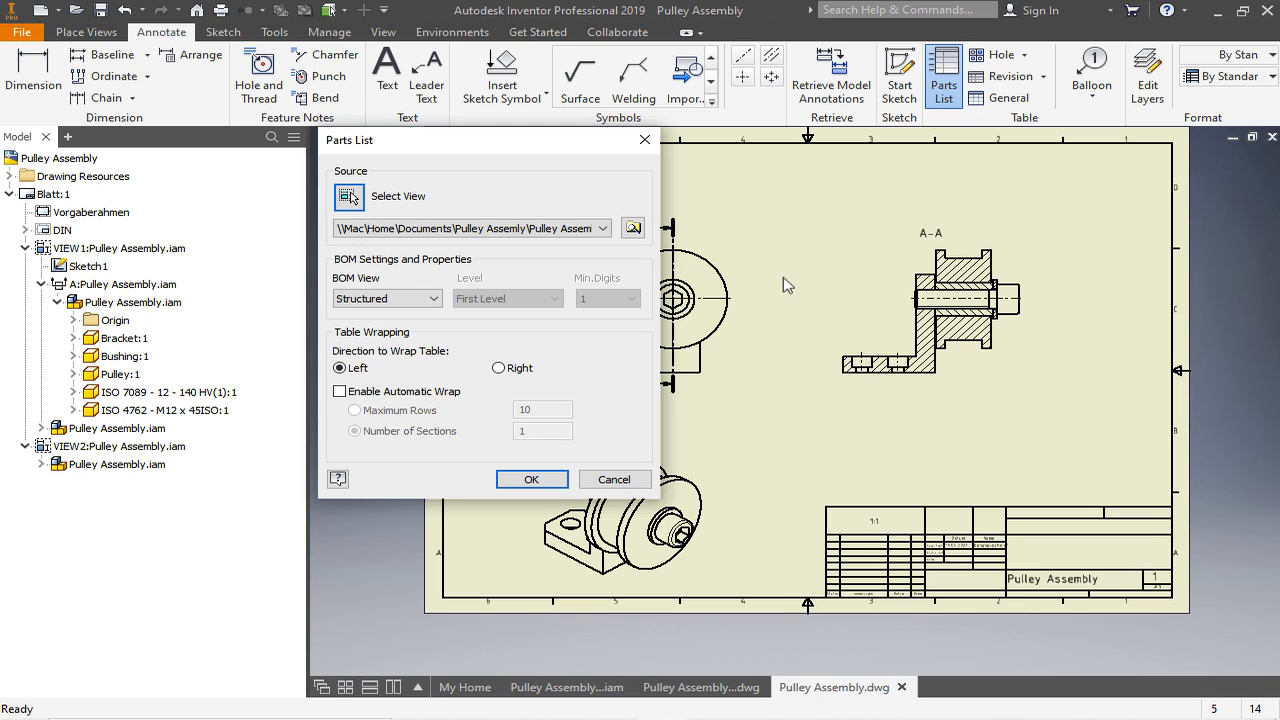
pyautogui.click(515, 480)
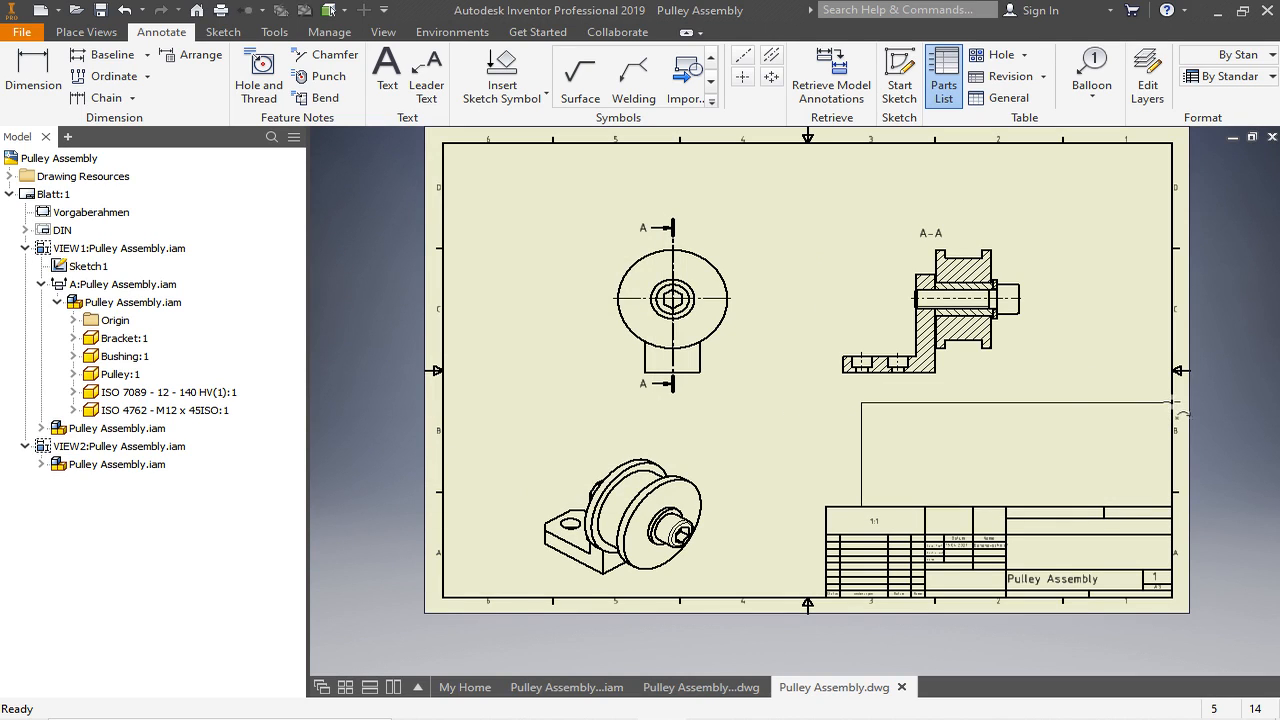
pyautogui.click(1172, 405)
# - Open the parts list for editing and change the PART NUMBER column heading to DESCRIPTION
pyautogui.scroll(3, 1178, 512)
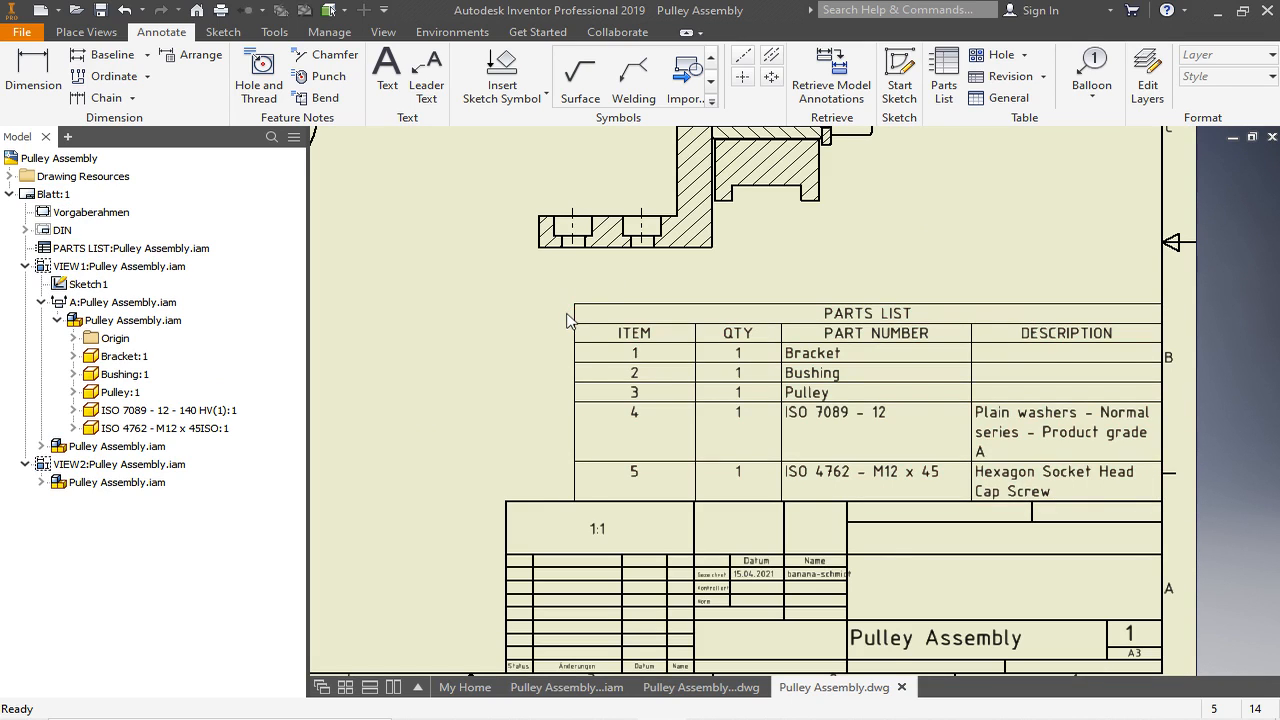
pyautogui.click(844, 321)
pyautogui.doubleClick(844, 321)
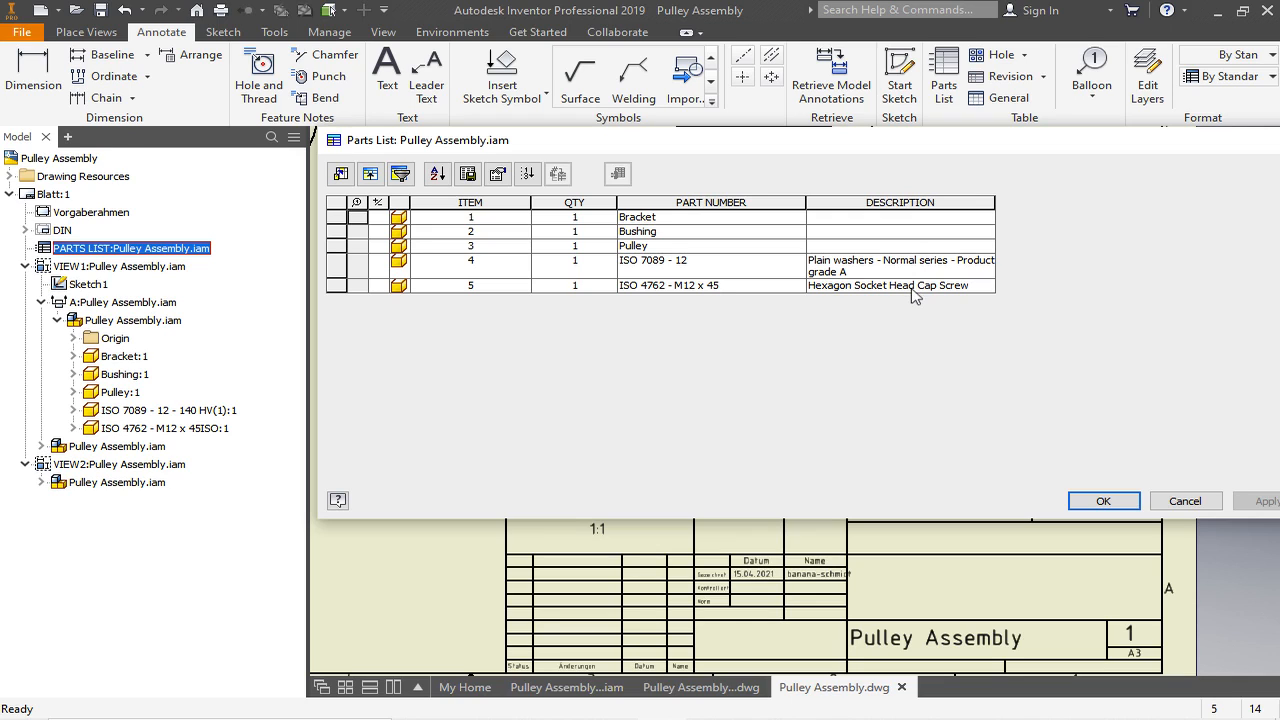
pyautogui.rightClick(711, 201)
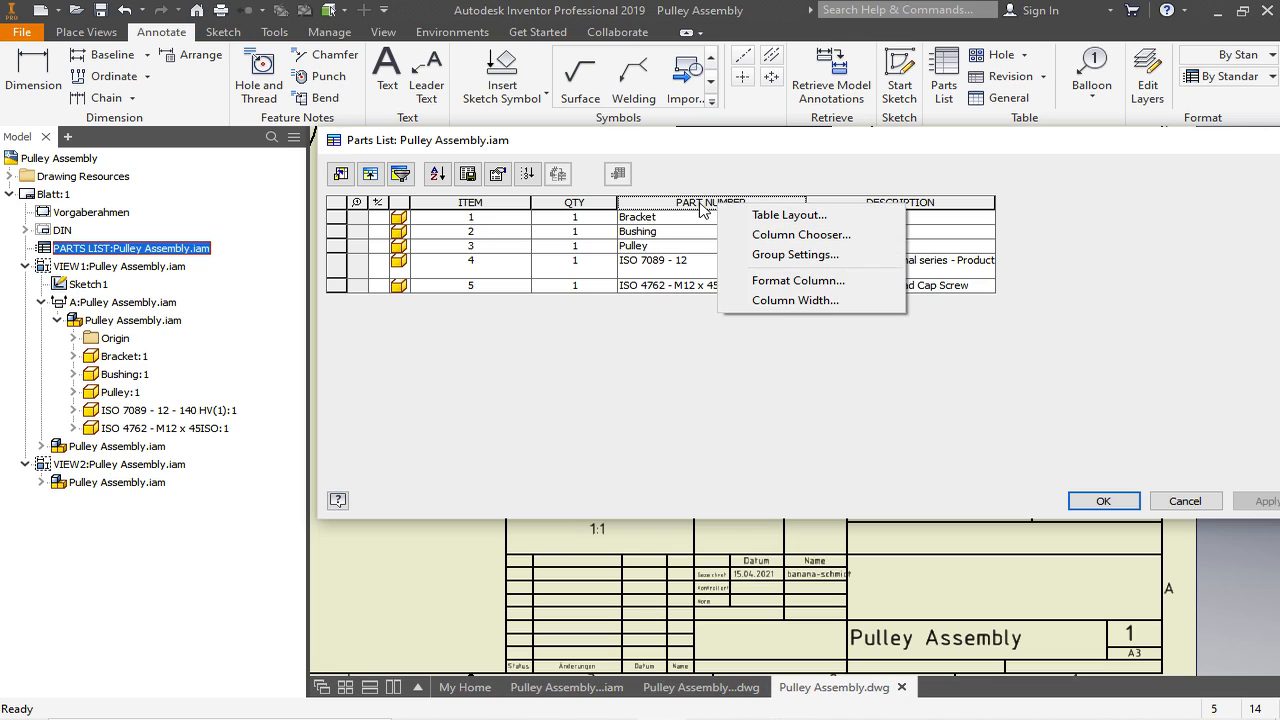
pyautogui.click(770, 282)
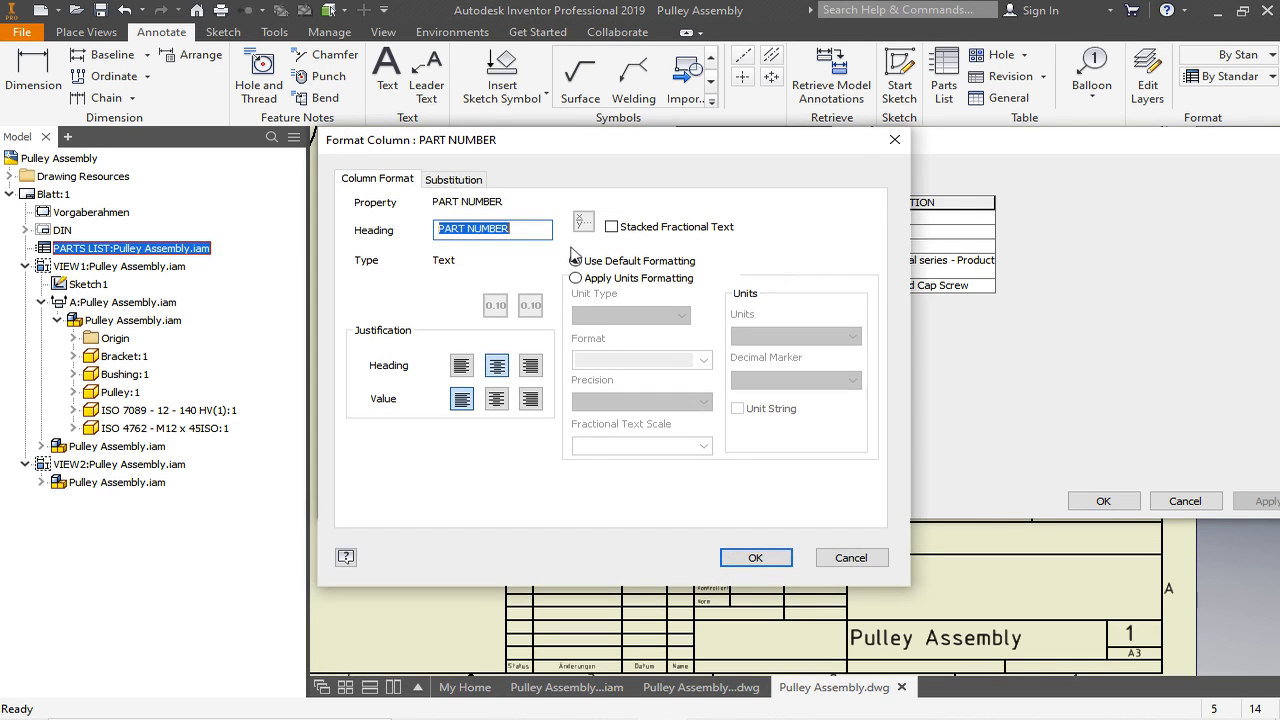
pyautogui.write('DESCRIPTION')
pyautogui.click(751, 558)
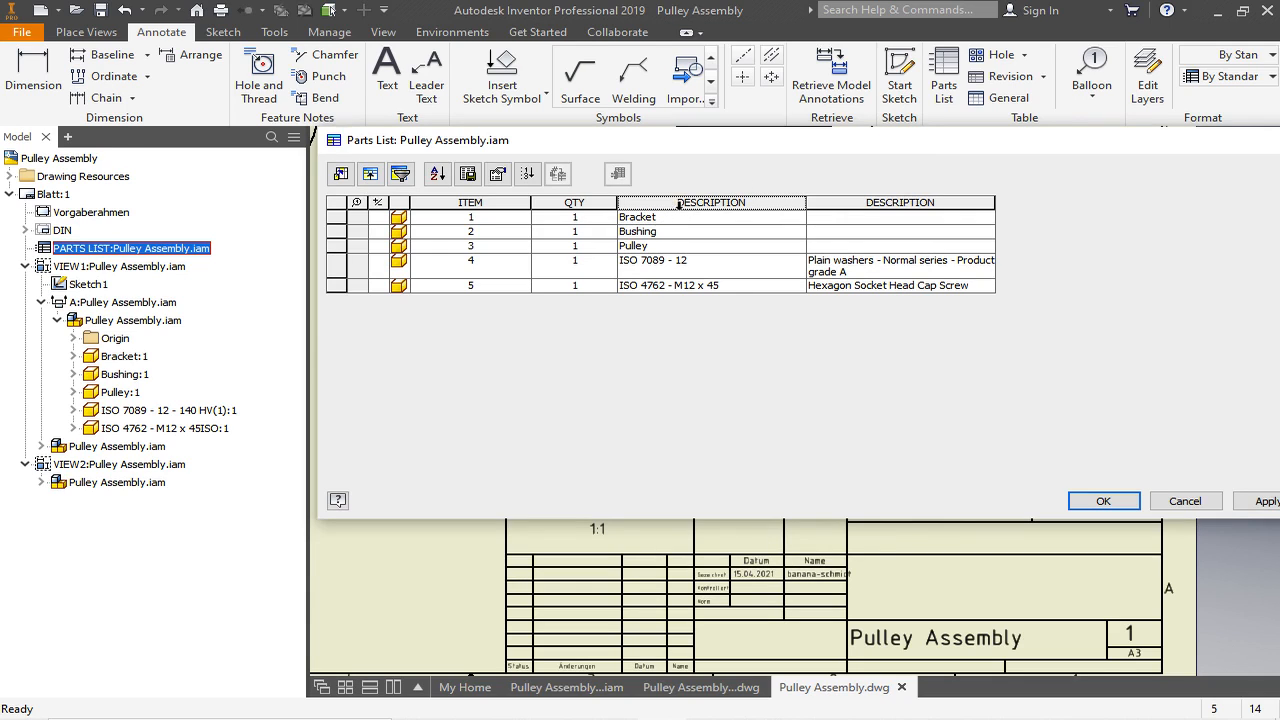
# - Change the heading of the original DESCRIPTION column in the parts list to NORM/MATERIAL
pyautogui.click(866, 205)
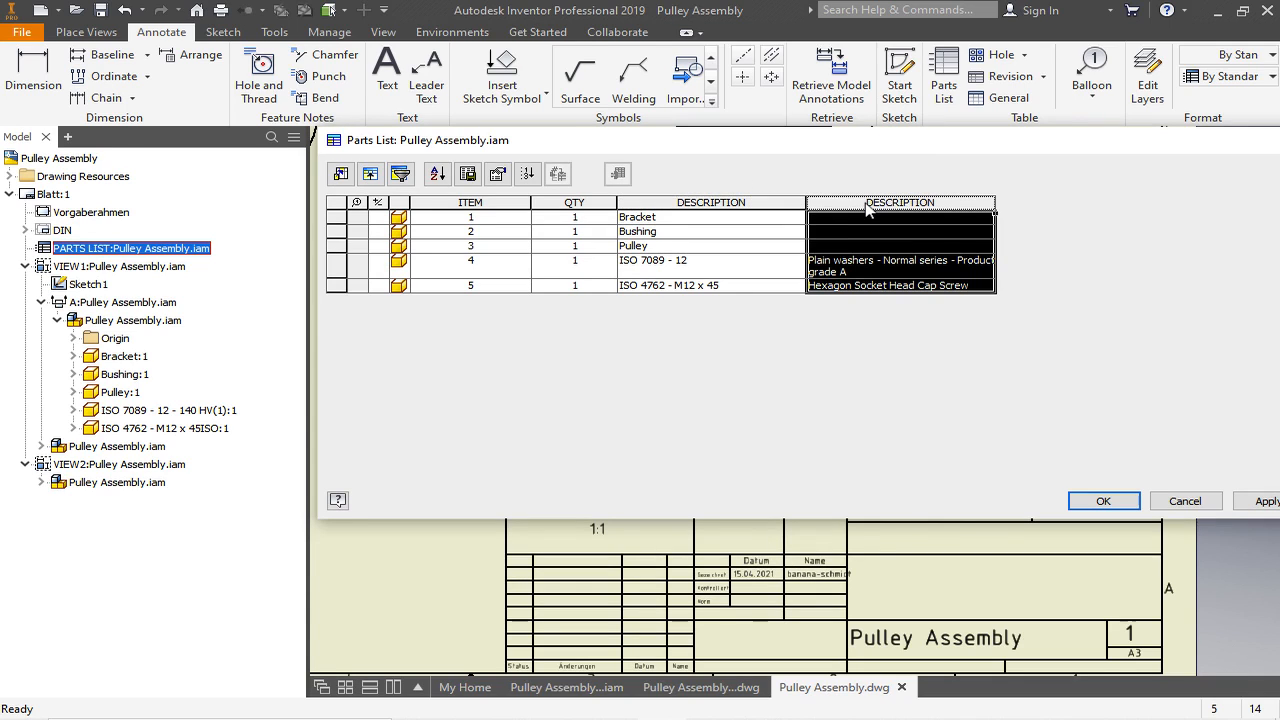
pyautogui.rightClick(868, 207)
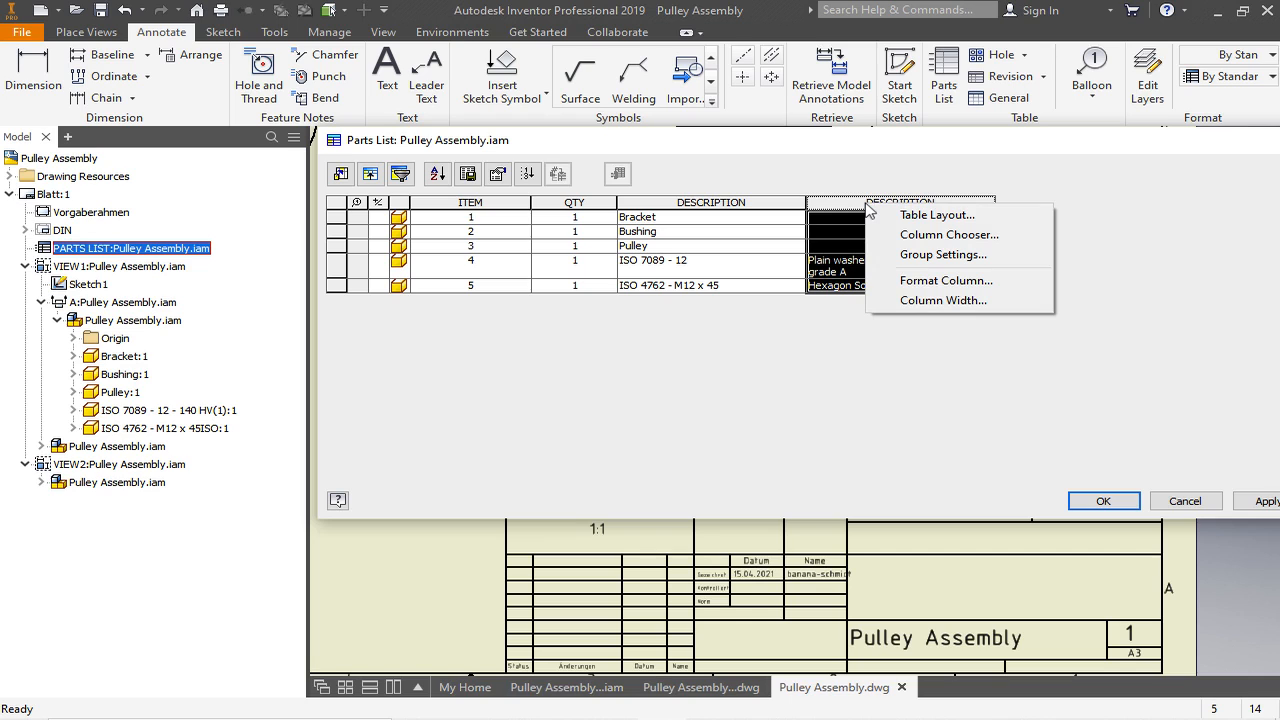
pyautogui.click(924, 283)
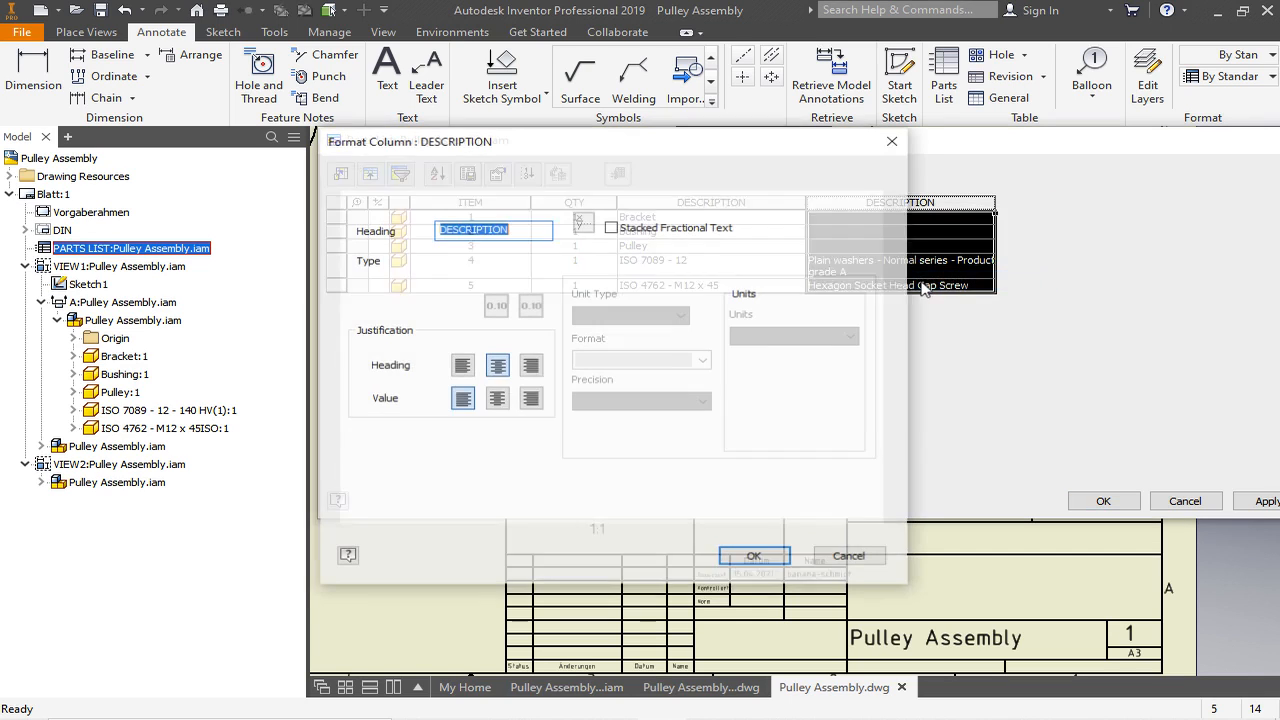
pyautogui.moveTo(524, 229); pyautogui.dragTo(454, 226)
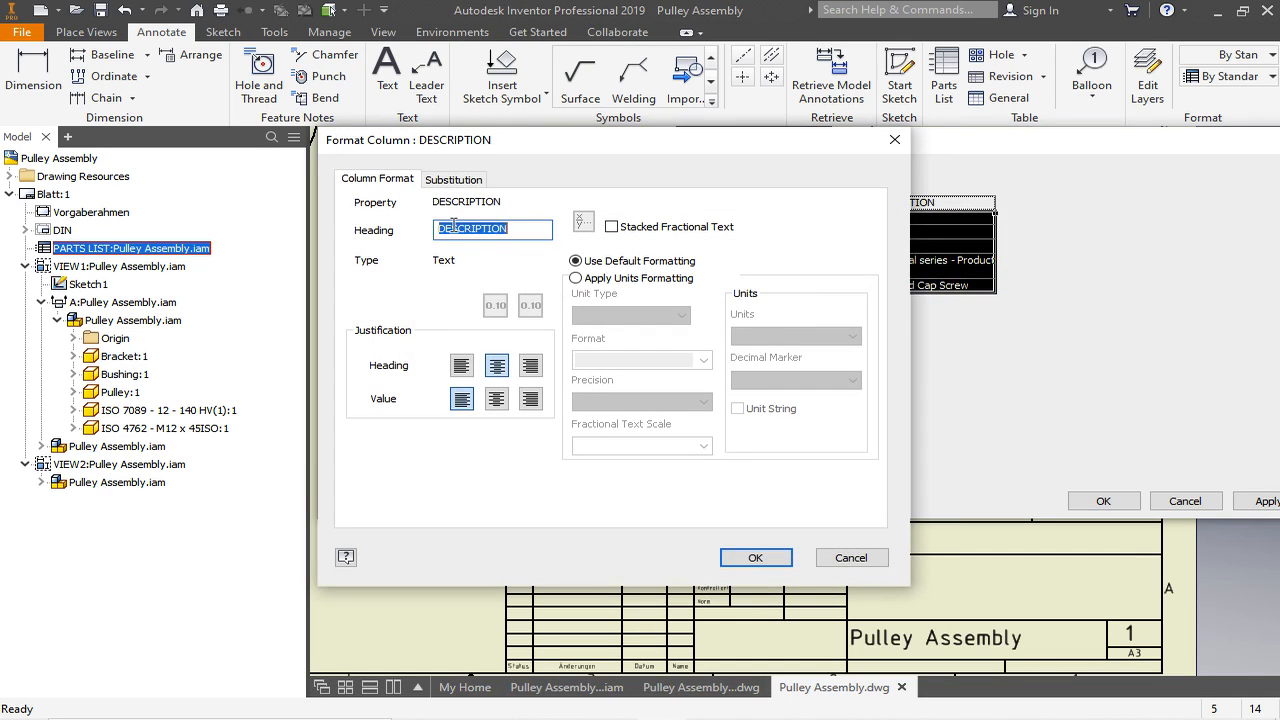
pyautogui.write('n')
pyautogui.click(756, 558)
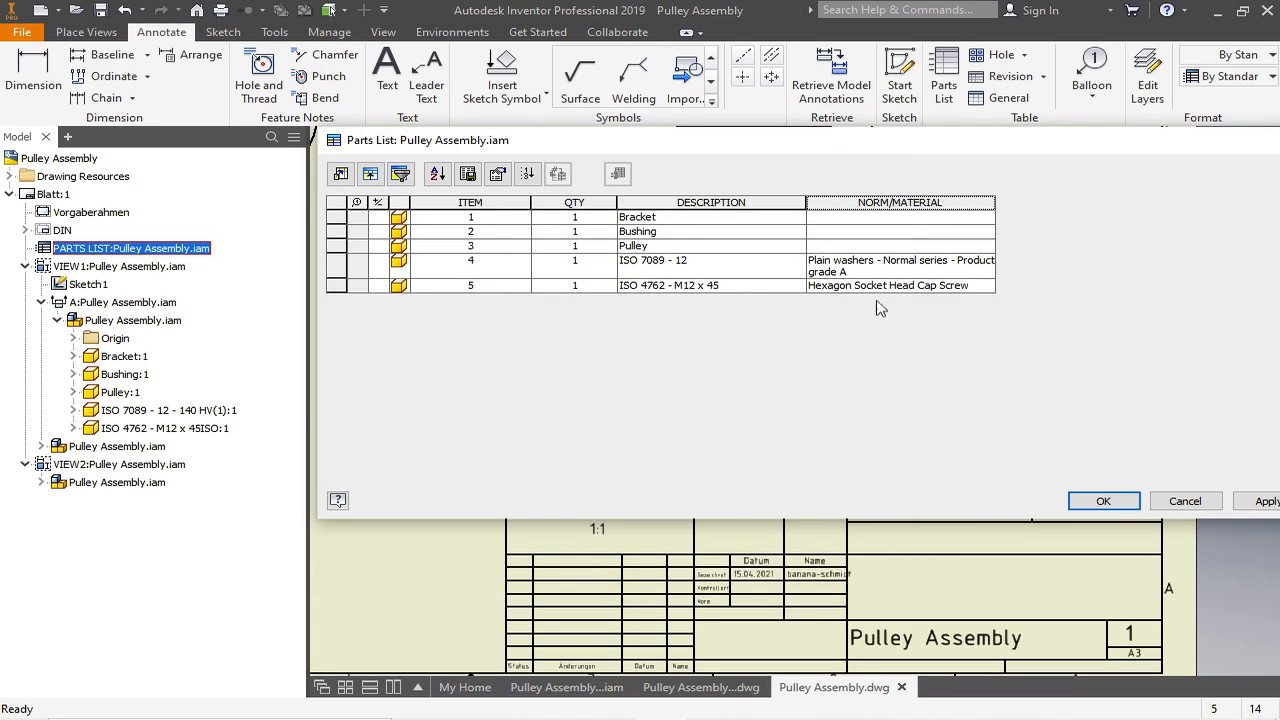
# - Change the ITEM column heading to NO. and apply the parts list changes
pyautogui.click(481, 203)
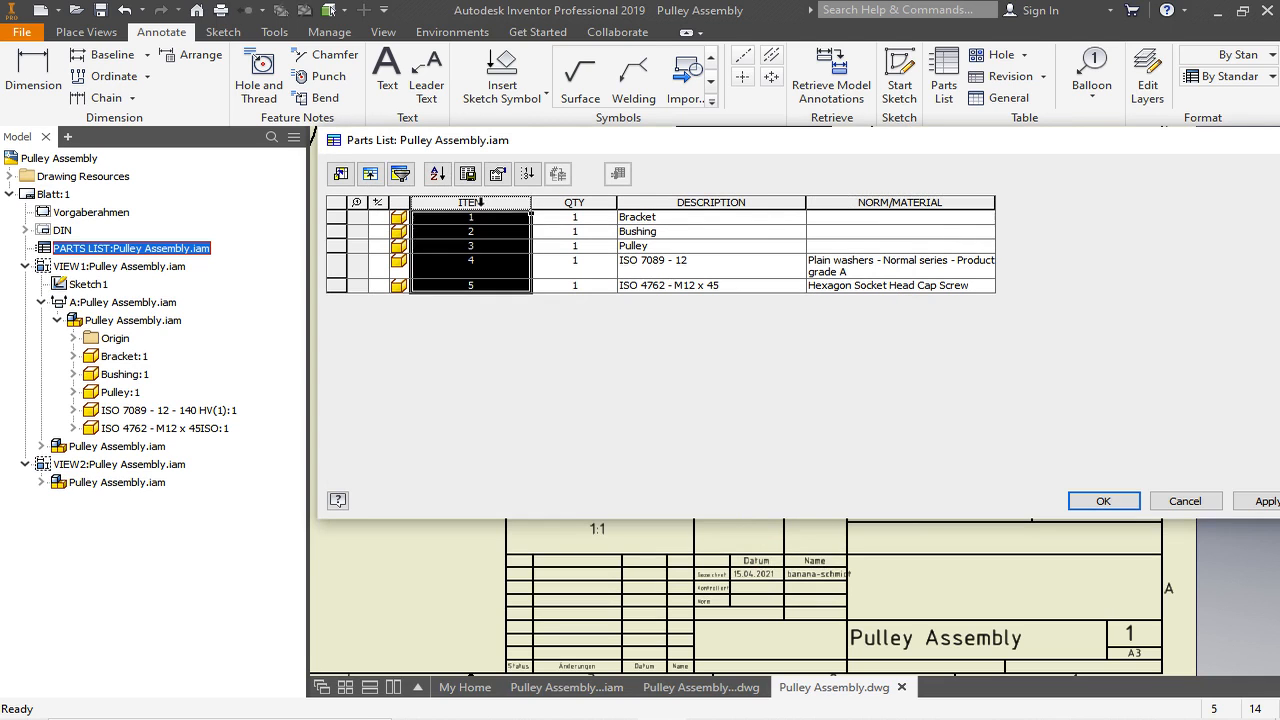
pyautogui.rightClick(482, 205)
pyautogui.click(530, 284)
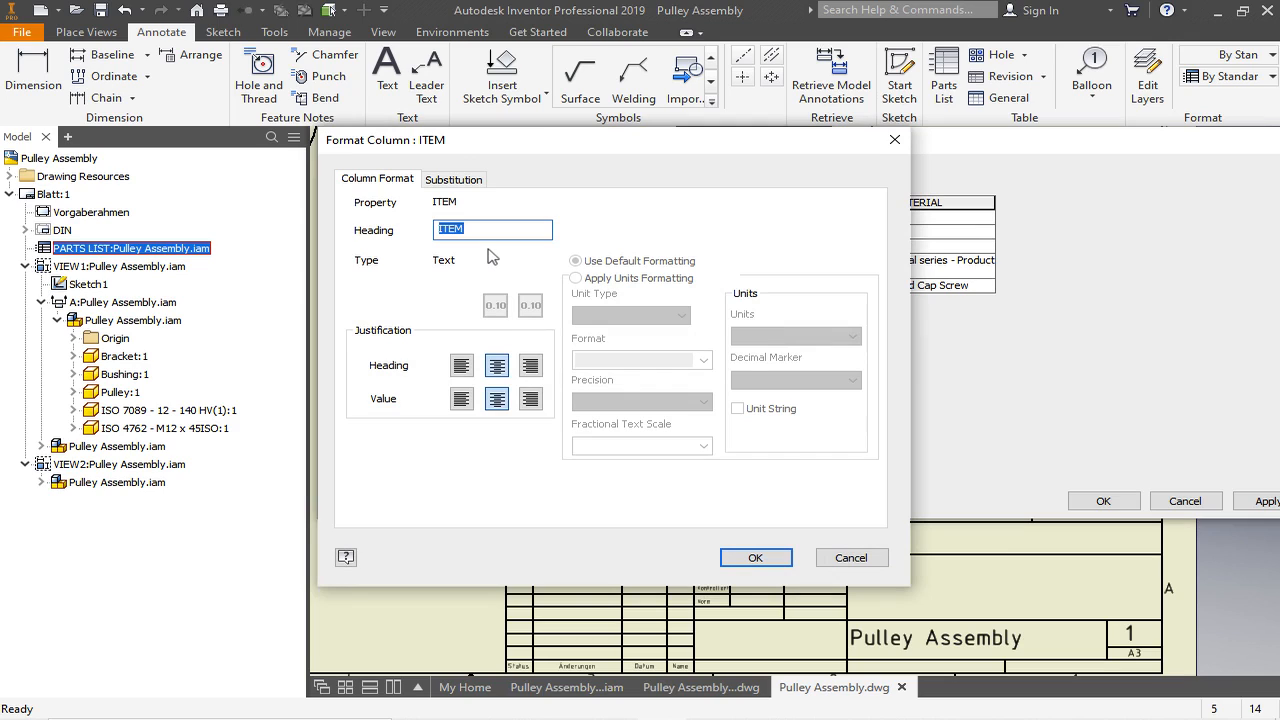
pyautogui.write('NO.')
pyautogui.click(768, 558)
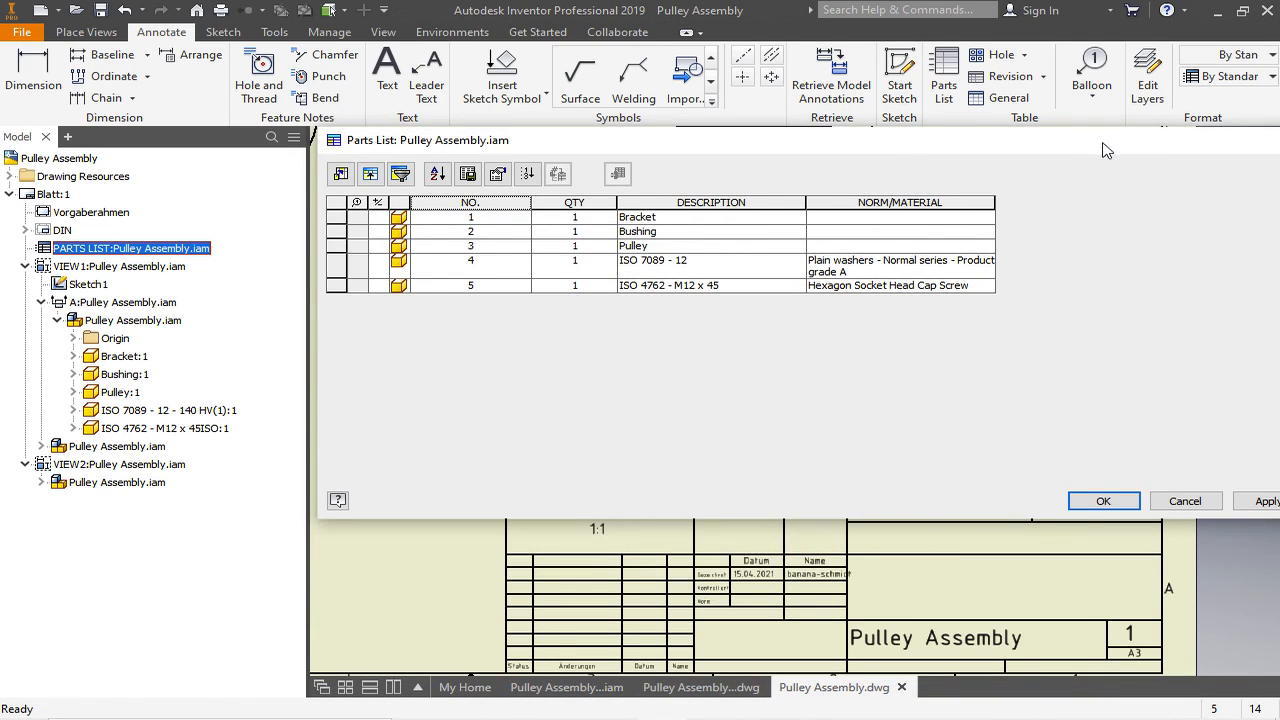
pyautogui.moveTo(1106, 144); pyautogui.dragTo(1064, 144)
pyautogui.click(1227, 501)
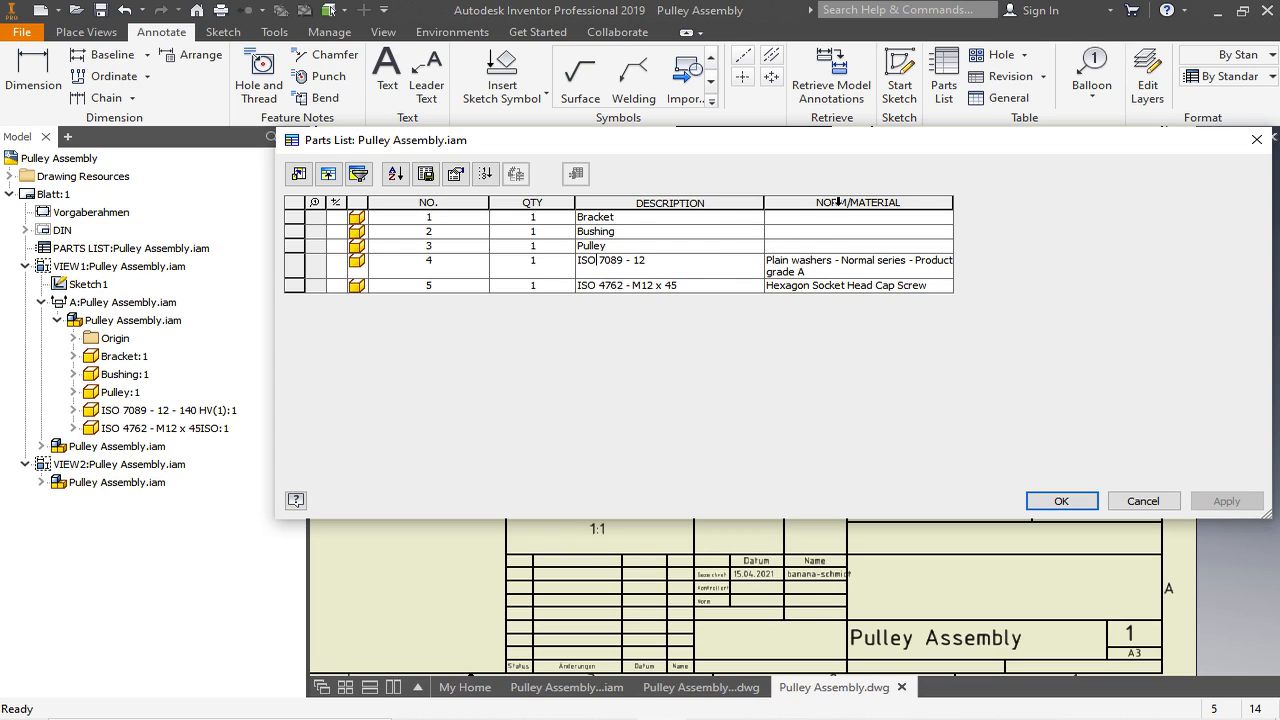
# - Move ISO 7089 - 12 from item 4's description to its NORM/MATERIAL cell, replacing the washer text there
pyautogui.click(653, 257)
pyautogui.moveTo(647, 259); pyautogui.dragTo(578, 261)
pyautogui.hotkey('ctrl', 'c')
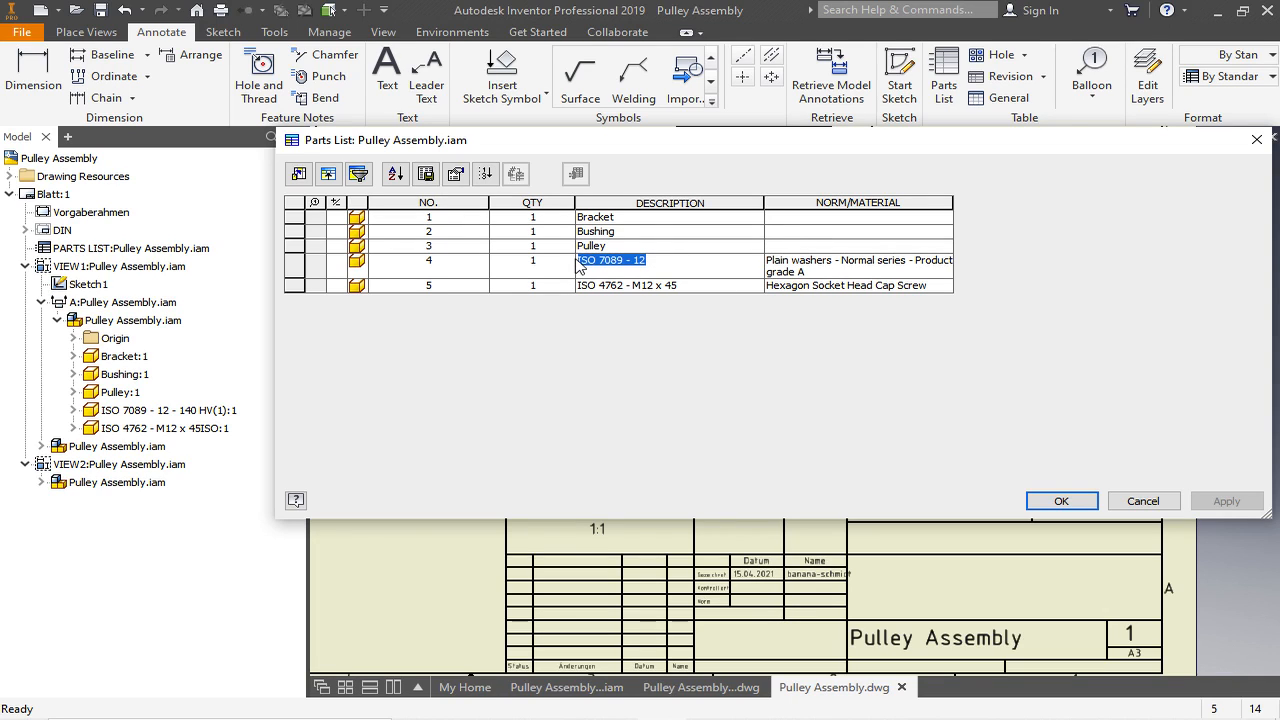
pyautogui.press('BackSpace')
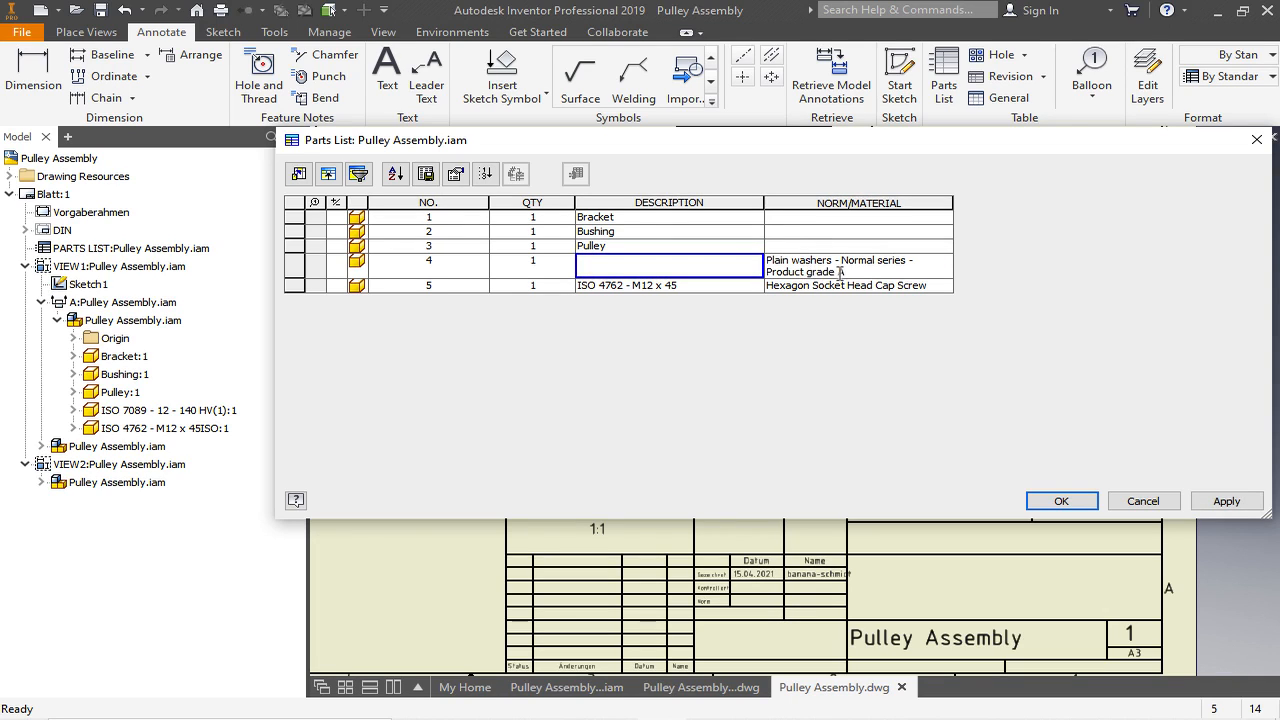
pyautogui.hotkey('ctrl', 'v')
pyautogui.moveTo(842, 270); pyautogui.dragTo(838, 260)
pyautogui.press('BackSpace')
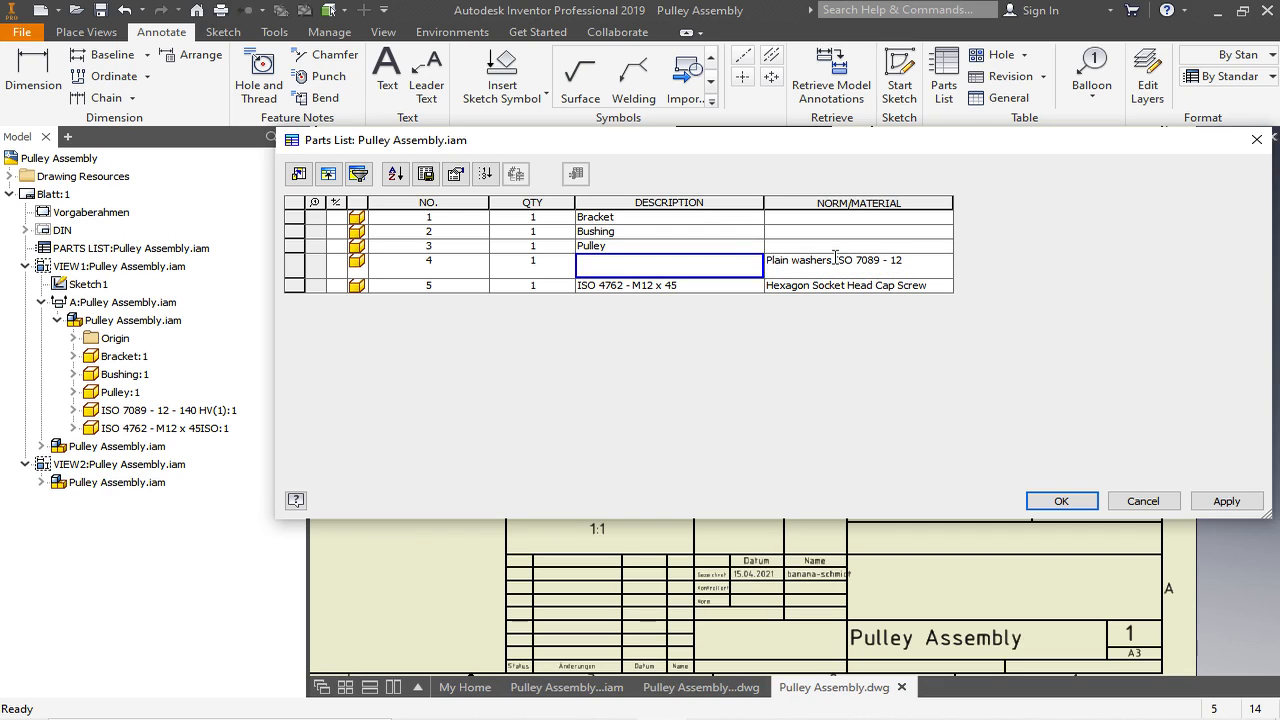
pyautogui.press('BackSpace')
pyautogui.moveTo(833, 260); pyautogui.dragTo(757, 274)
pyautogui.hotkey('ctrl', 'c')
pyautogui.press('BackSpace')
# - Set item 4's description to Washer
pyautogui.click(630, 268)
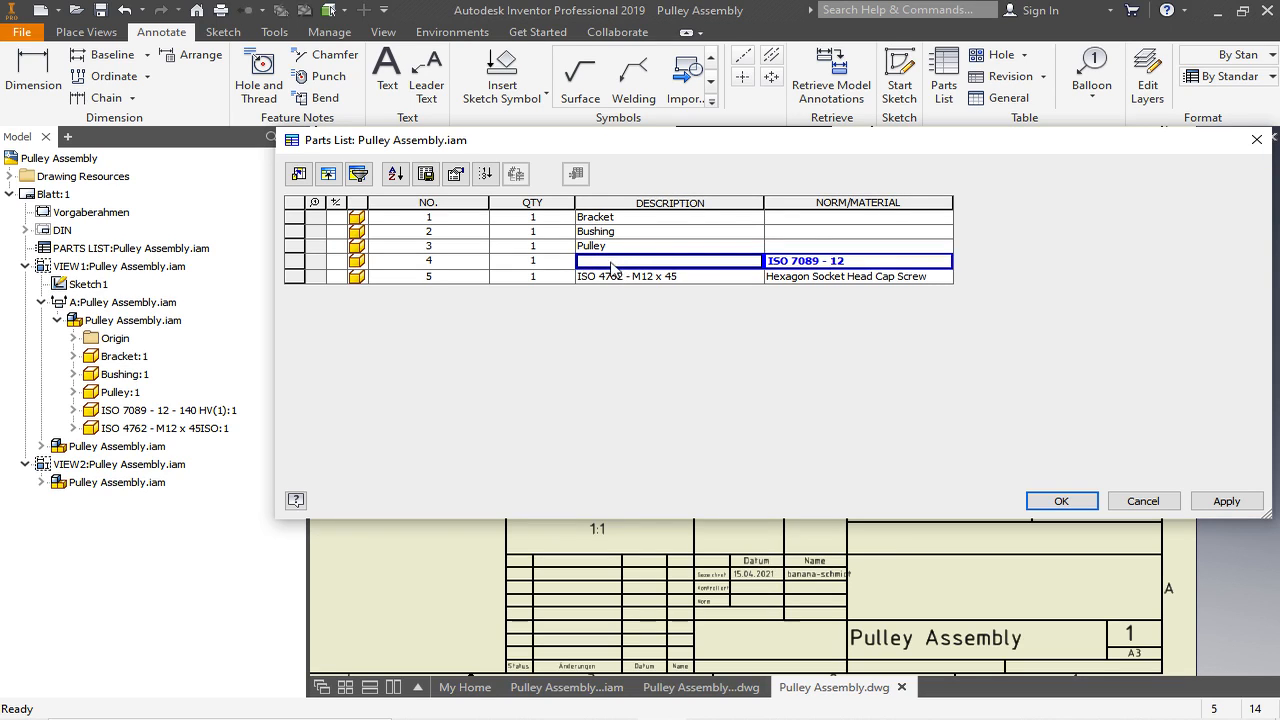
pyautogui.hotkey('ctrl', 'v')
pyautogui.press('Return')
pyautogui.press('BackSpace')
pyautogui.press('BackSpace')
pyautogui.press('BackSpace')
pyautogui.press('BackSpace')
pyautogui.press('BackSpace')
pyautogui.press('BackSpace')
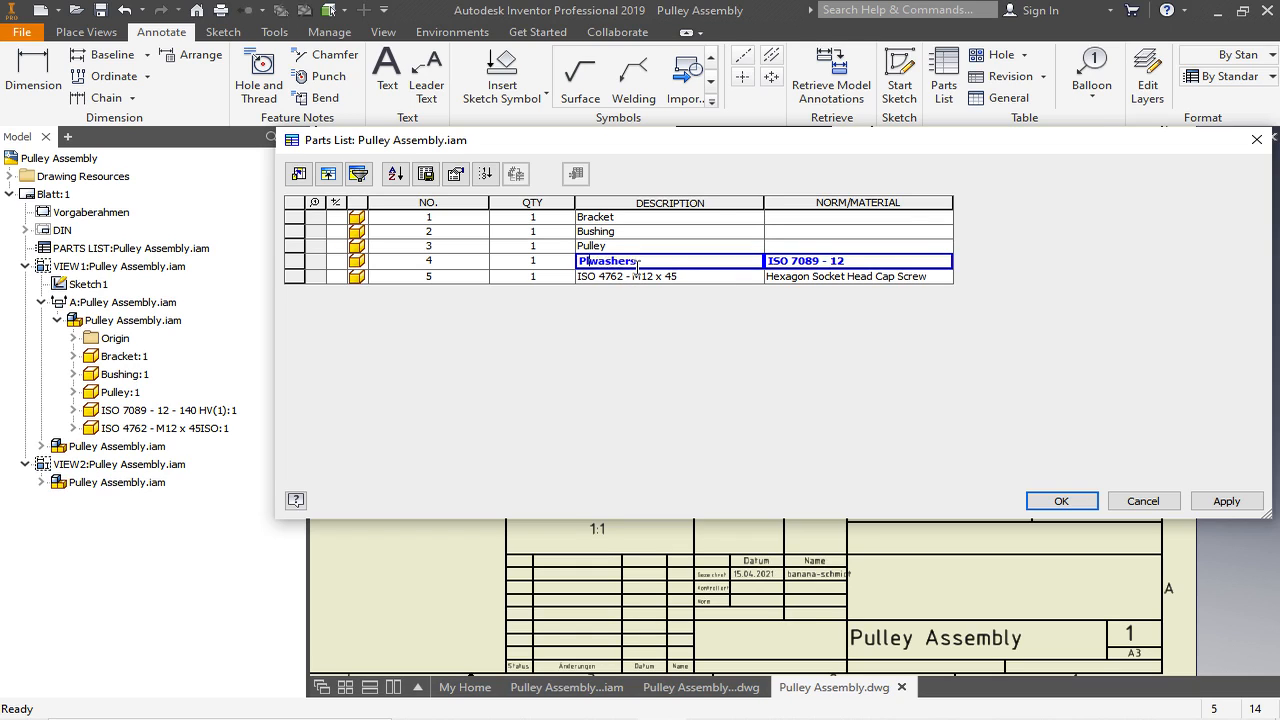
pyautogui.press('Delete')
pyautogui.write('W')
pyautogui.click(641, 261)
# - Move ISO 4762 - M12 x 45 from item 5's description to its NORM/MATERIAL cell, replacing the screw text there
pyautogui.moveTo(678, 277); pyautogui.dragTo(582, 277)
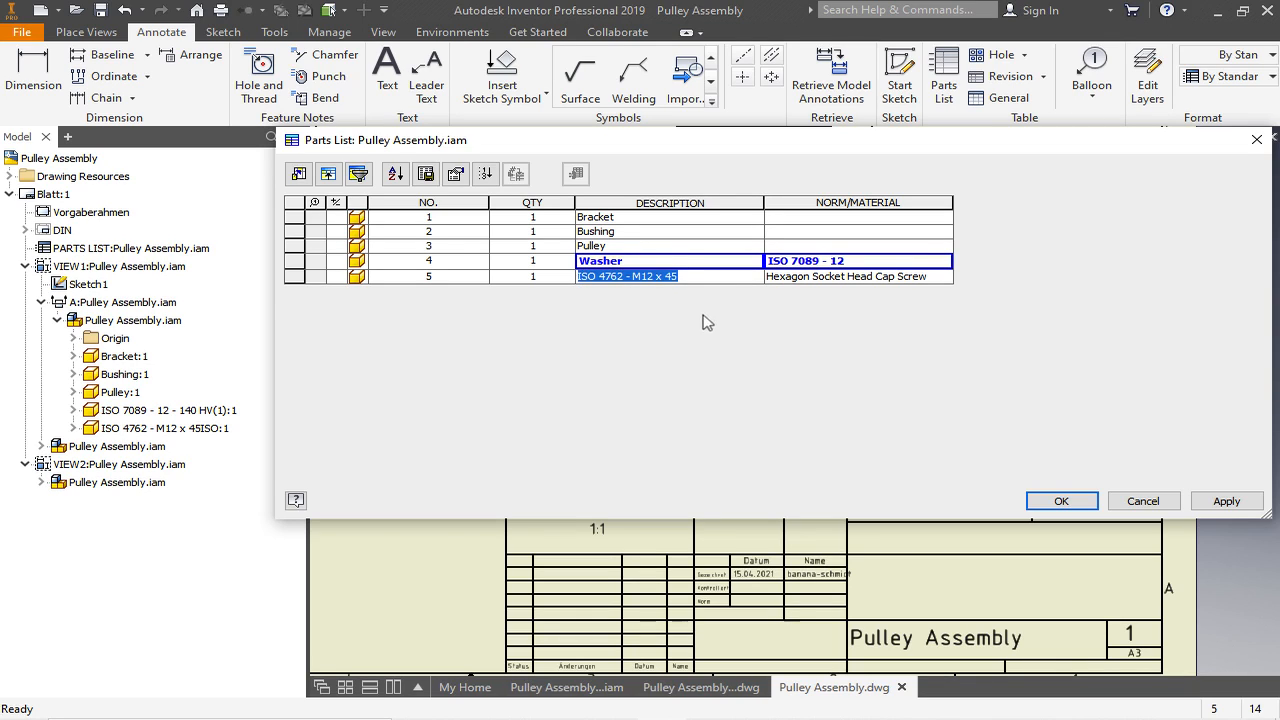
pyautogui.press('Delete')
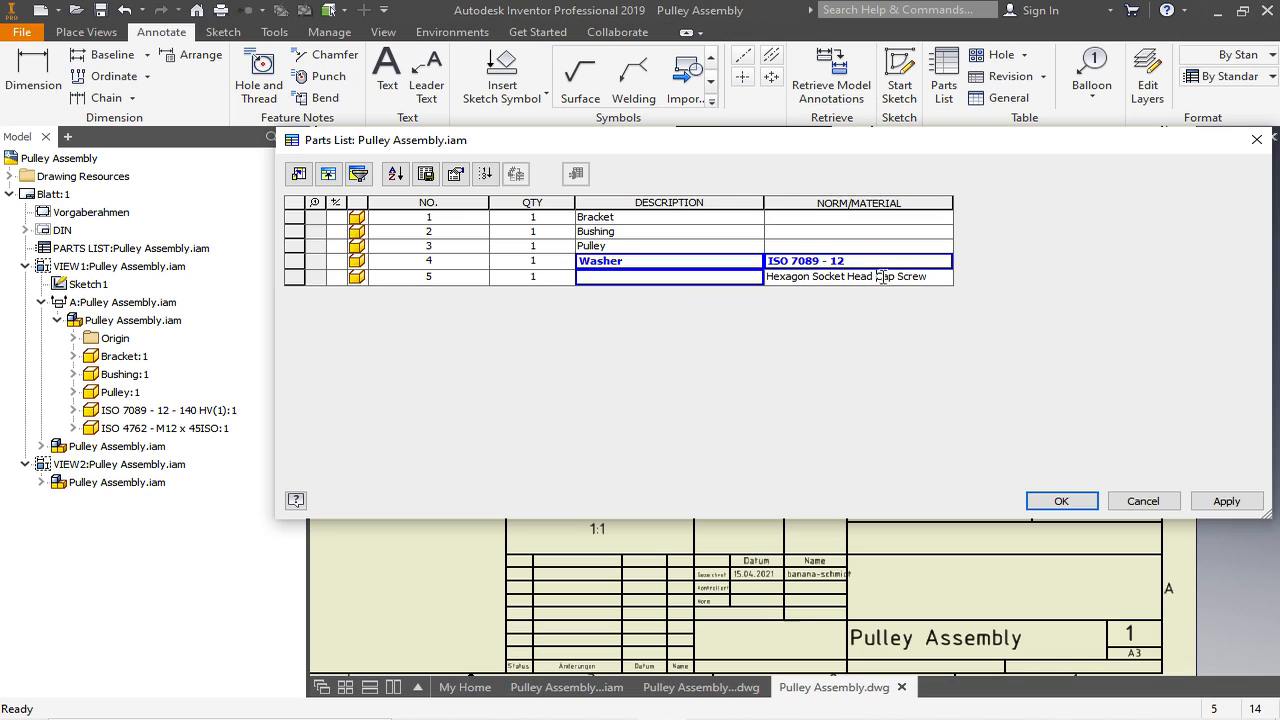
pyautogui.click(931, 277)
pyautogui.write('ISO 4762 - M12 x 45')
pyautogui.moveTo(929, 277); pyautogui.dragTo(755, 280)
pyautogui.hotkey('ctrl', 'c')
pyautogui.press('Delete')
# - Set item 5's description to Hexagon Socket Head Cap Screw, slightly widen the DESCRIPTION column, and accept the parts list edits
pyautogui.click(690, 284)
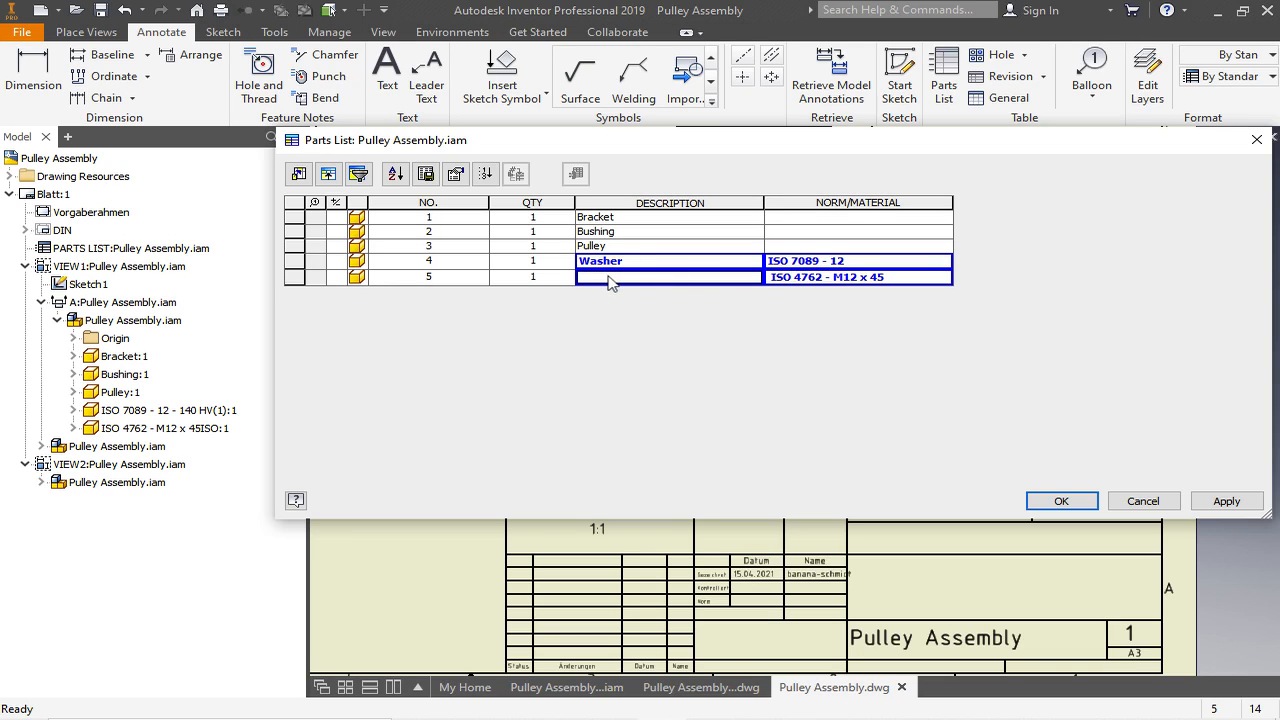
pyautogui.hotkey('ctrl', 'v')
pyautogui.moveTo(763, 203); pyautogui.dragTo(771, 203)
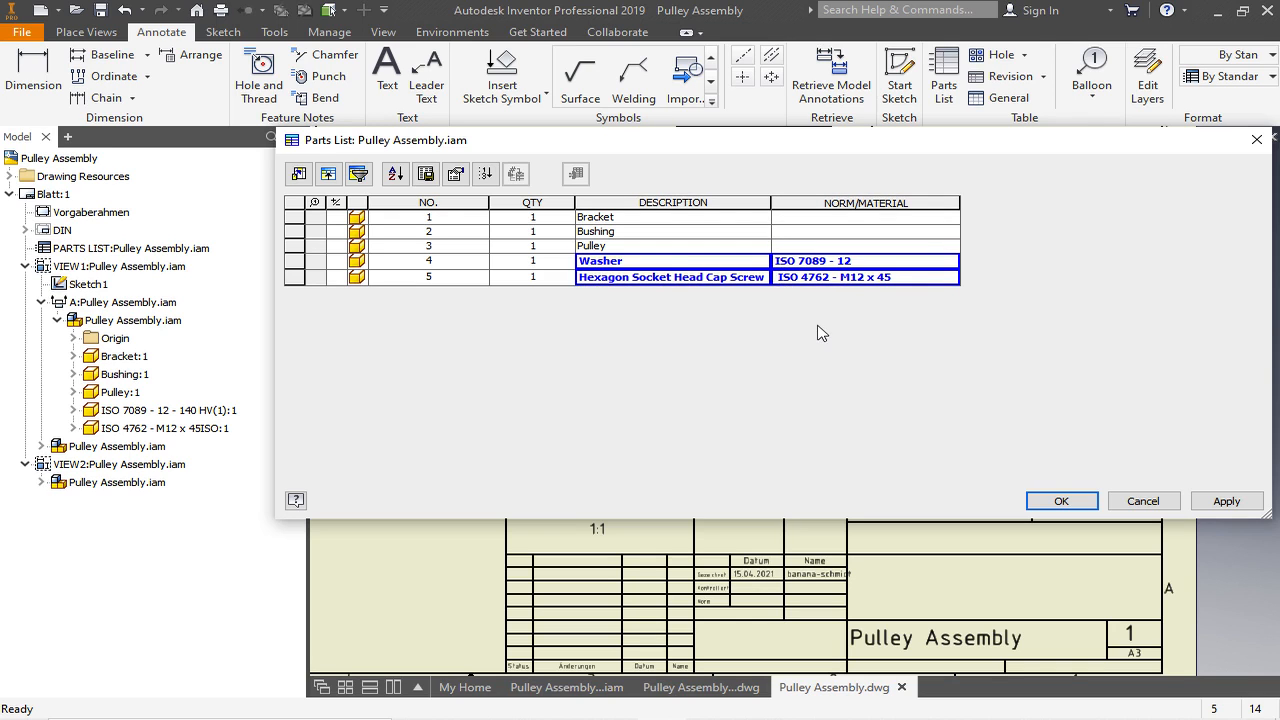
pyautogui.click(1062, 502)
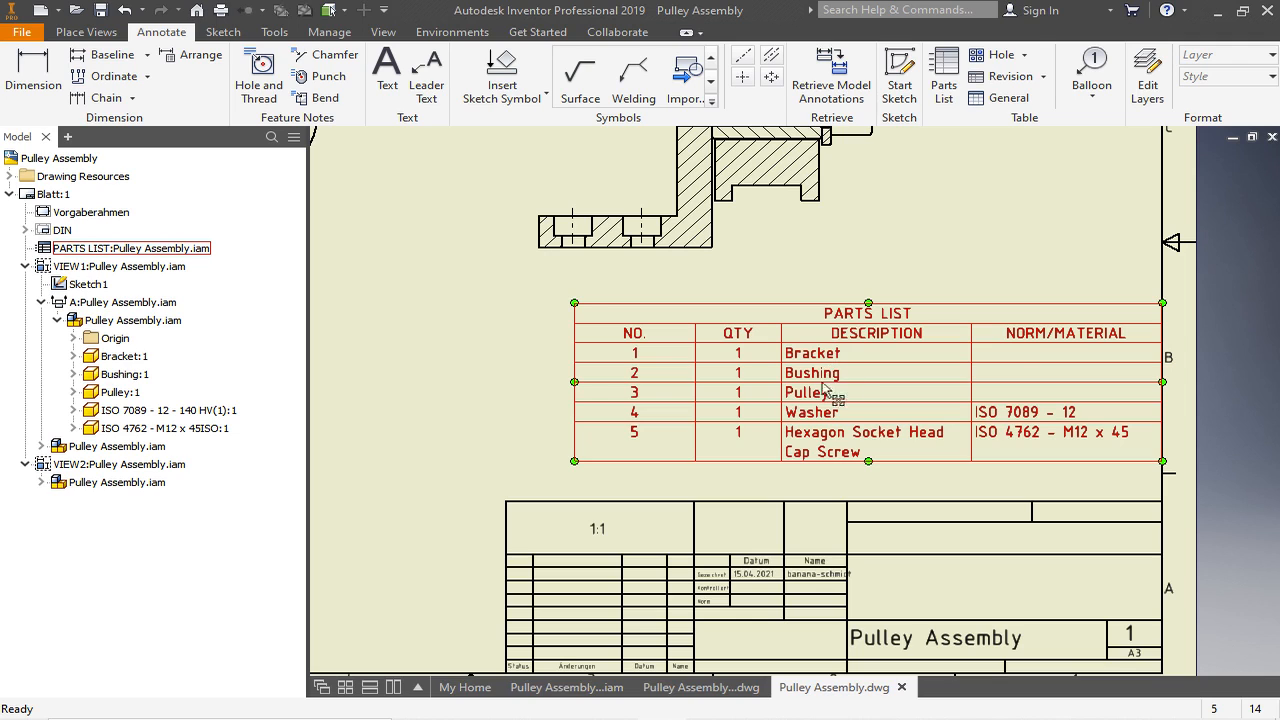
# - Check the demo drawing's parts list, then set this parts list's heading placement to Bottom with new parts added to the top
pyautogui.click(700, 687)
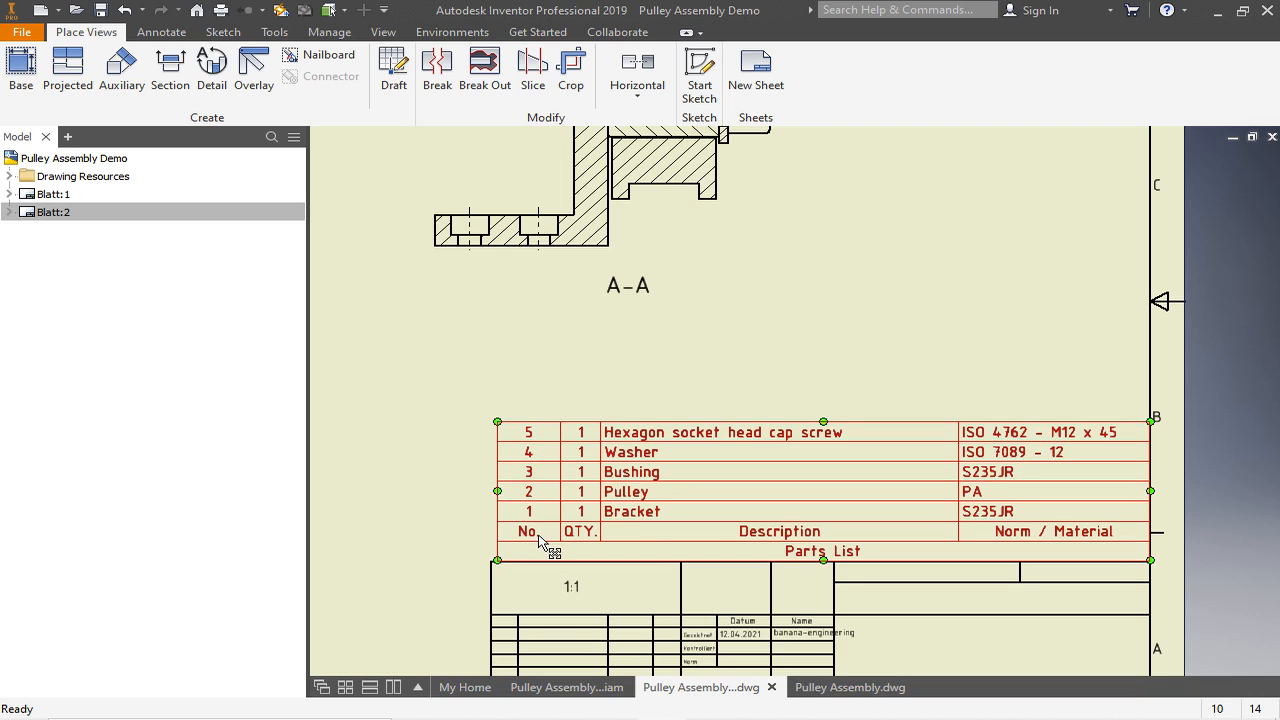
pyautogui.click(848, 687)
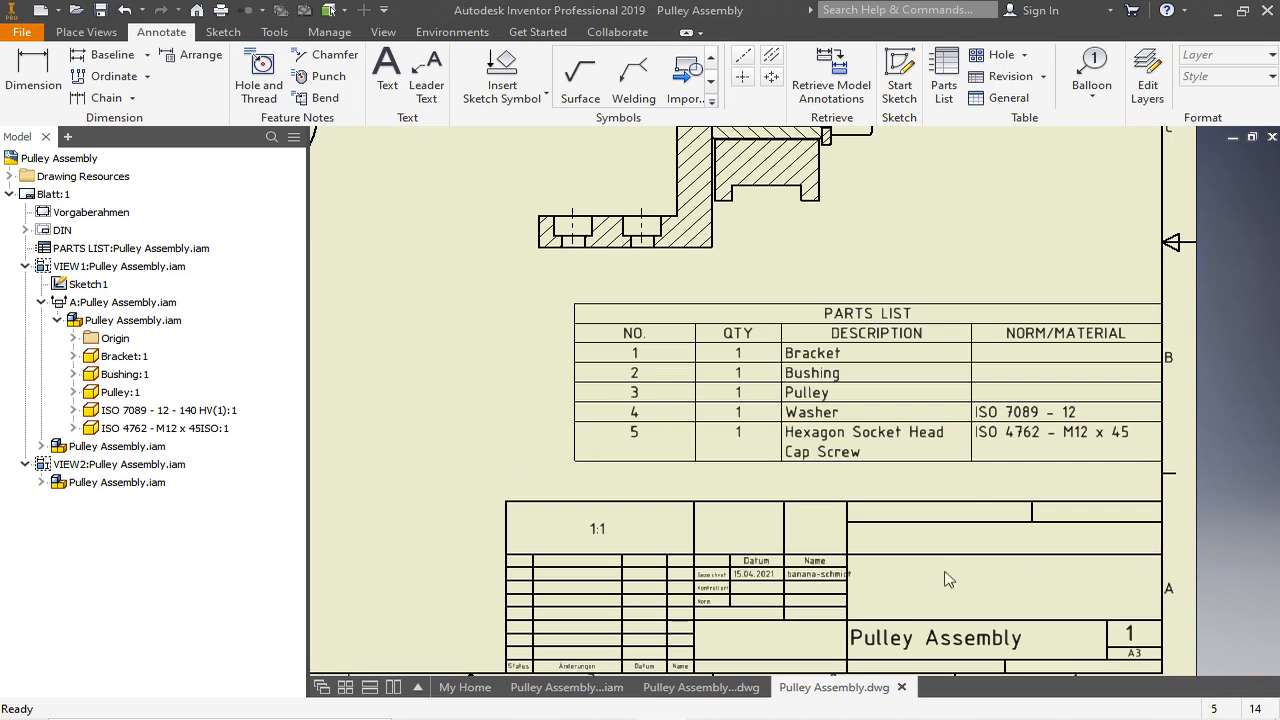
pyautogui.doubleClick(855, 320)
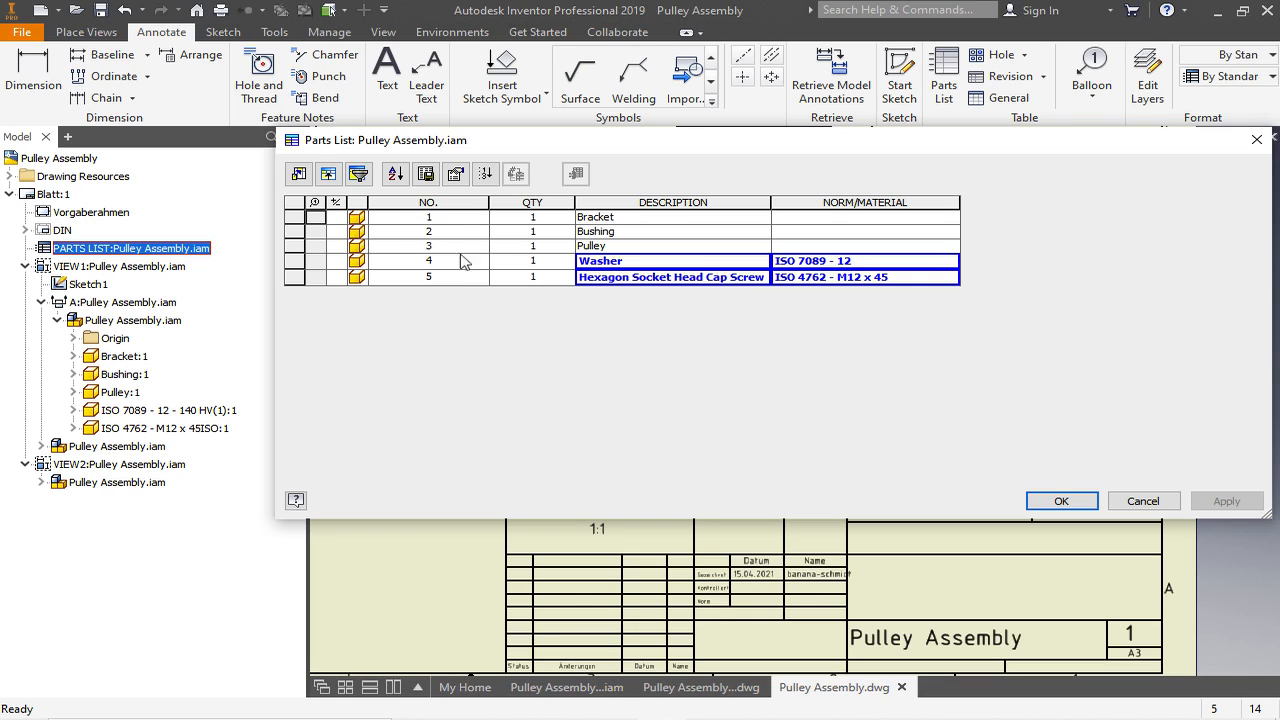
pyautogui.rightClick(594, 205)
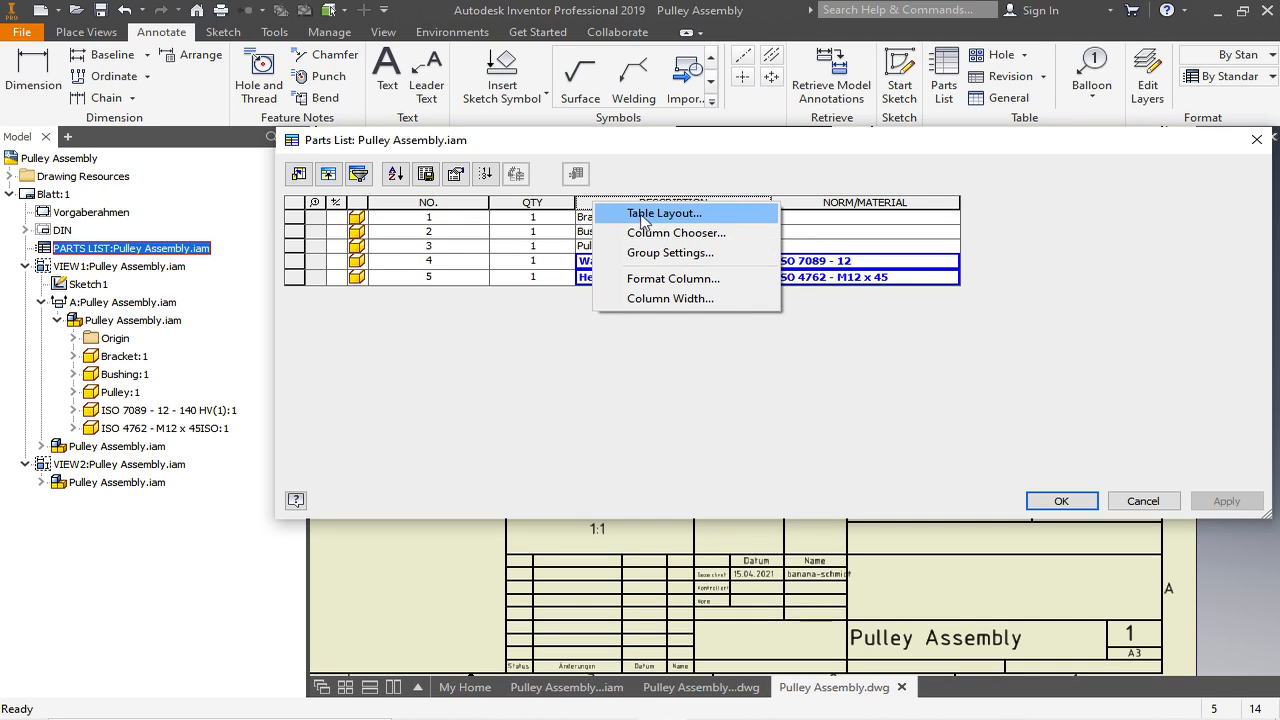
pyautogui.click(641, 216)
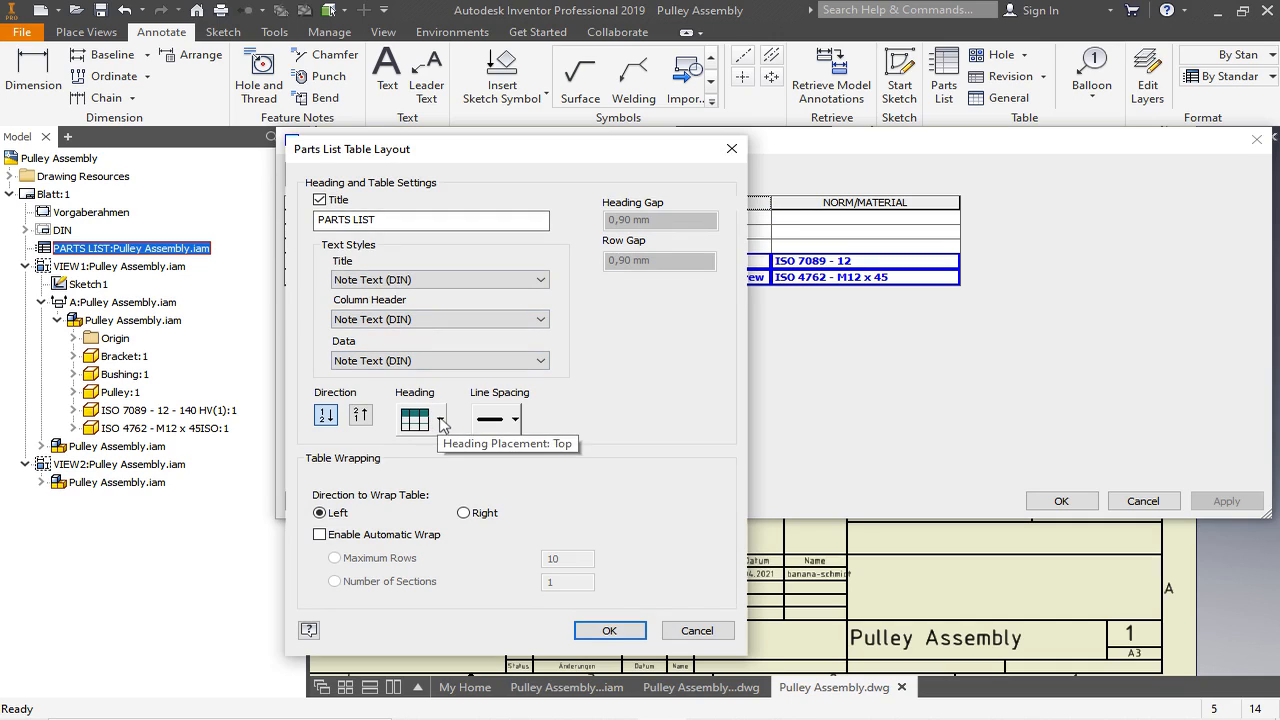
pyautogui.click(441, 421)
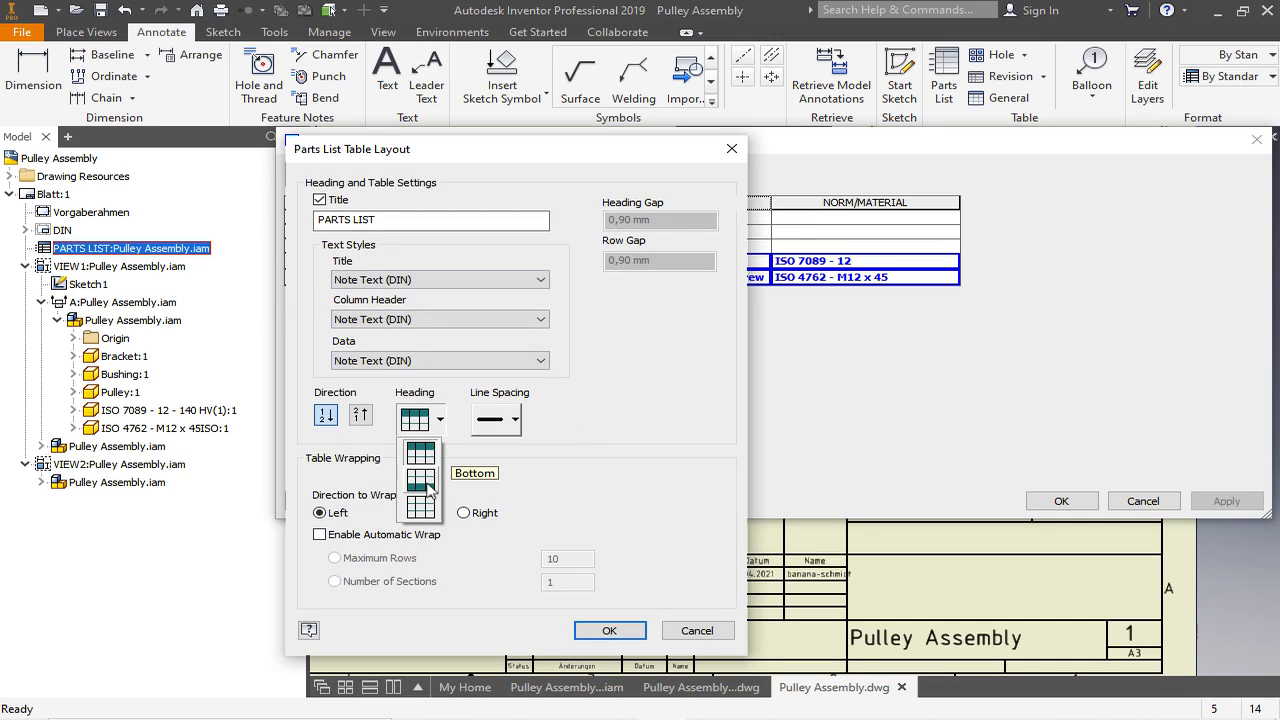
pyautogui.click(421, 481)
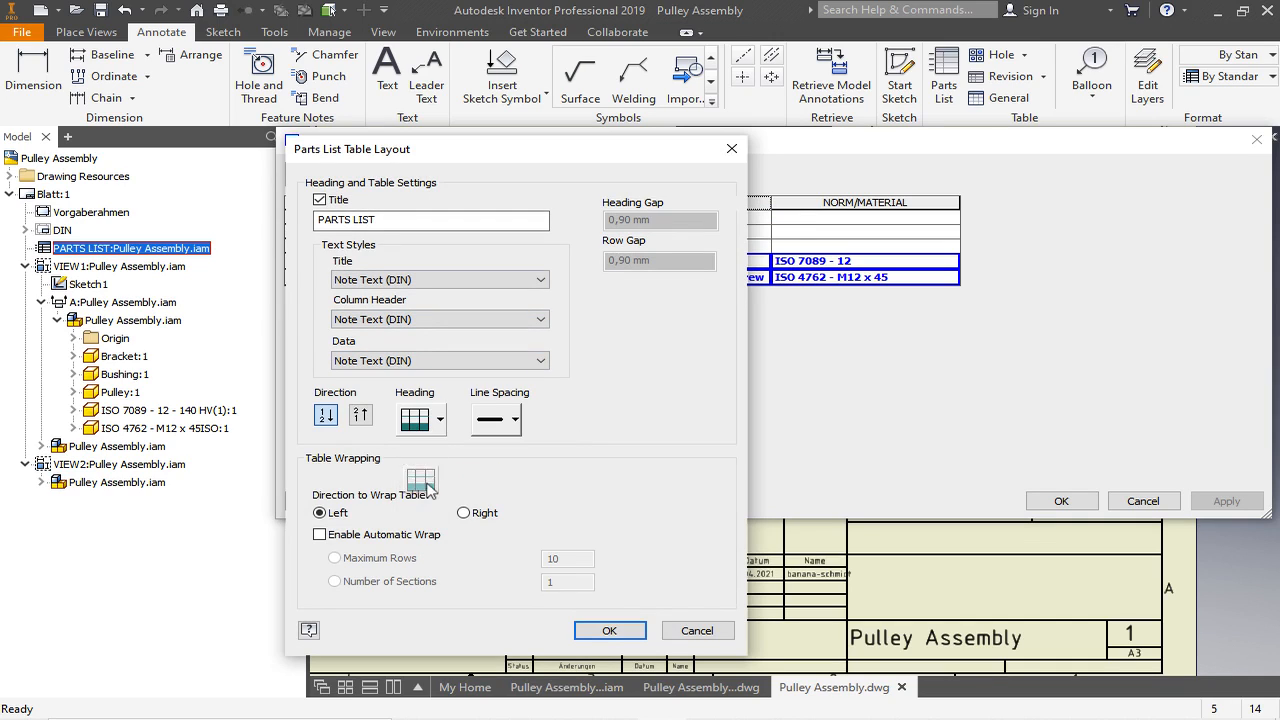
pyautogui.click(361, 417)
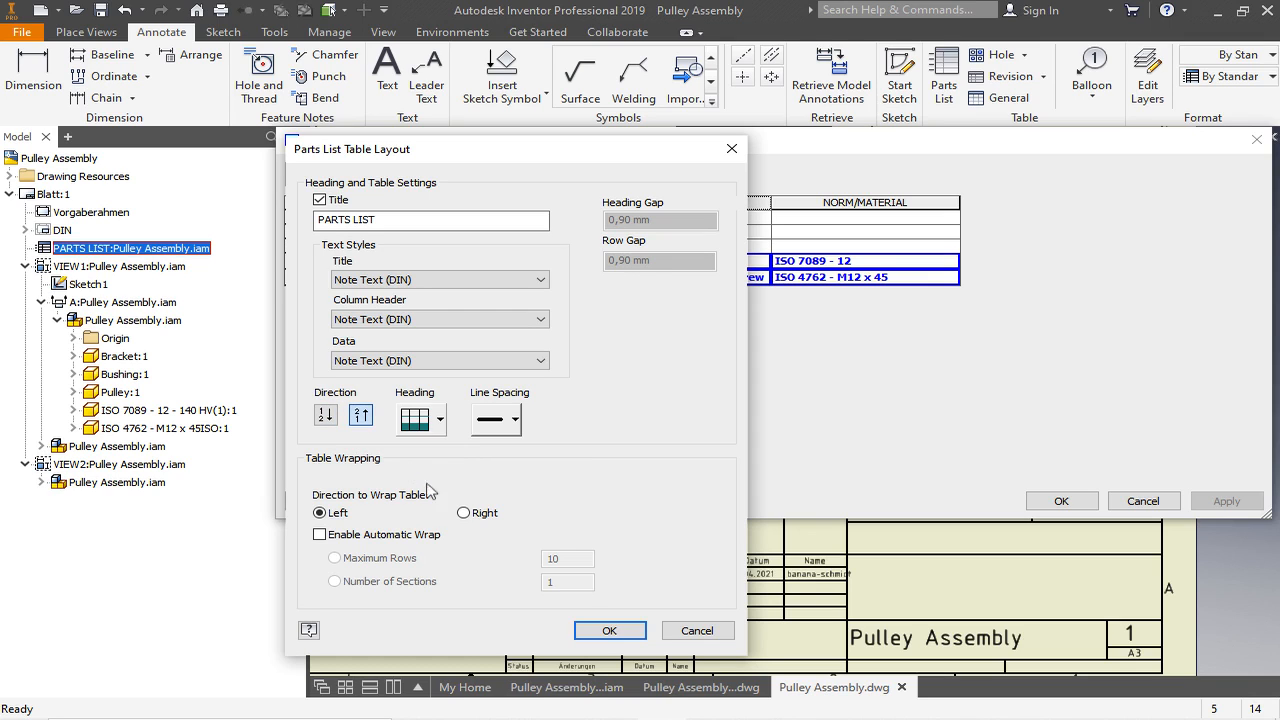
pyautogui.click(604, 630)
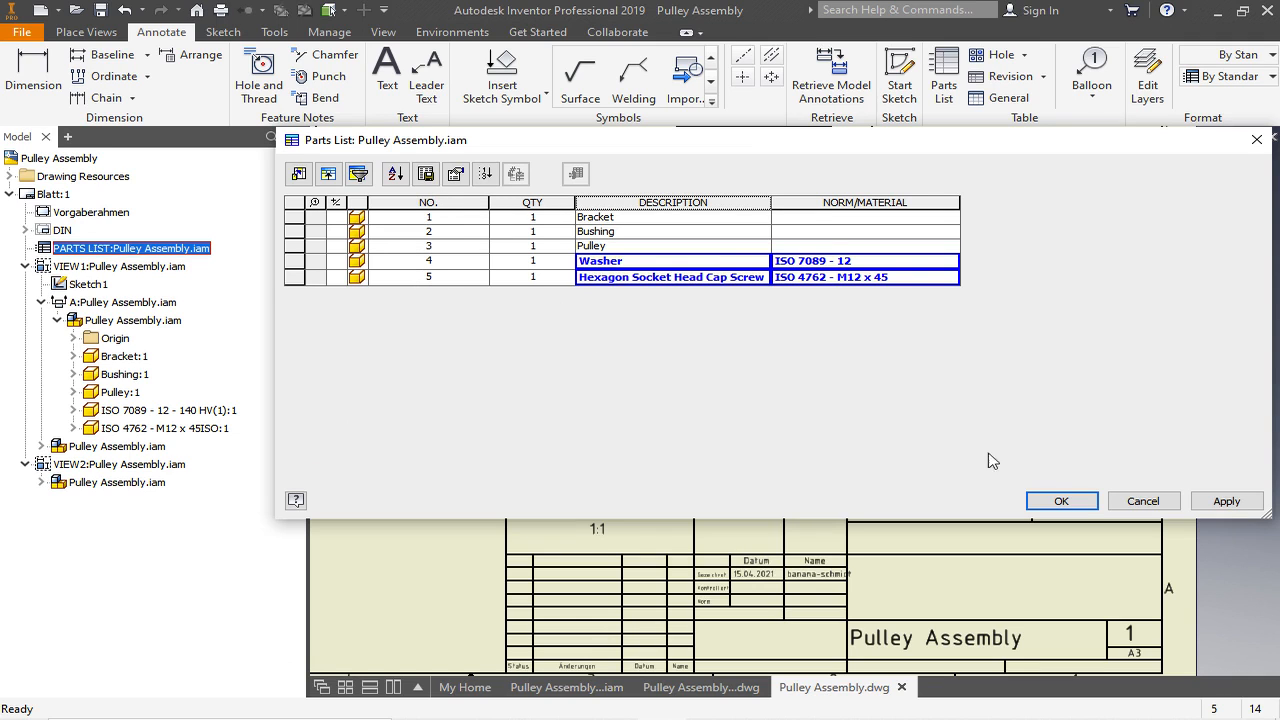
pyautogui.click(1061, 501)
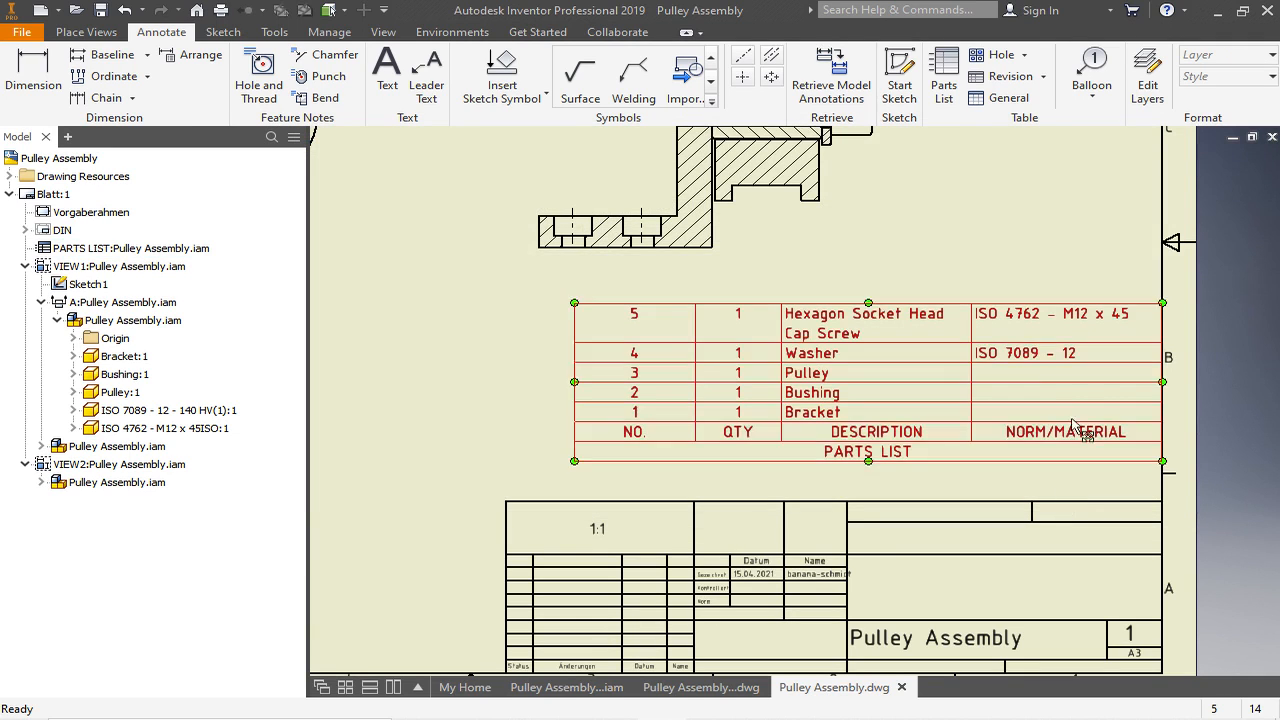
# - Widen the DESCRIPTION column to fit the screw description on one line, and move the parts list down onto the title block
pyautogui.click(695, 329)
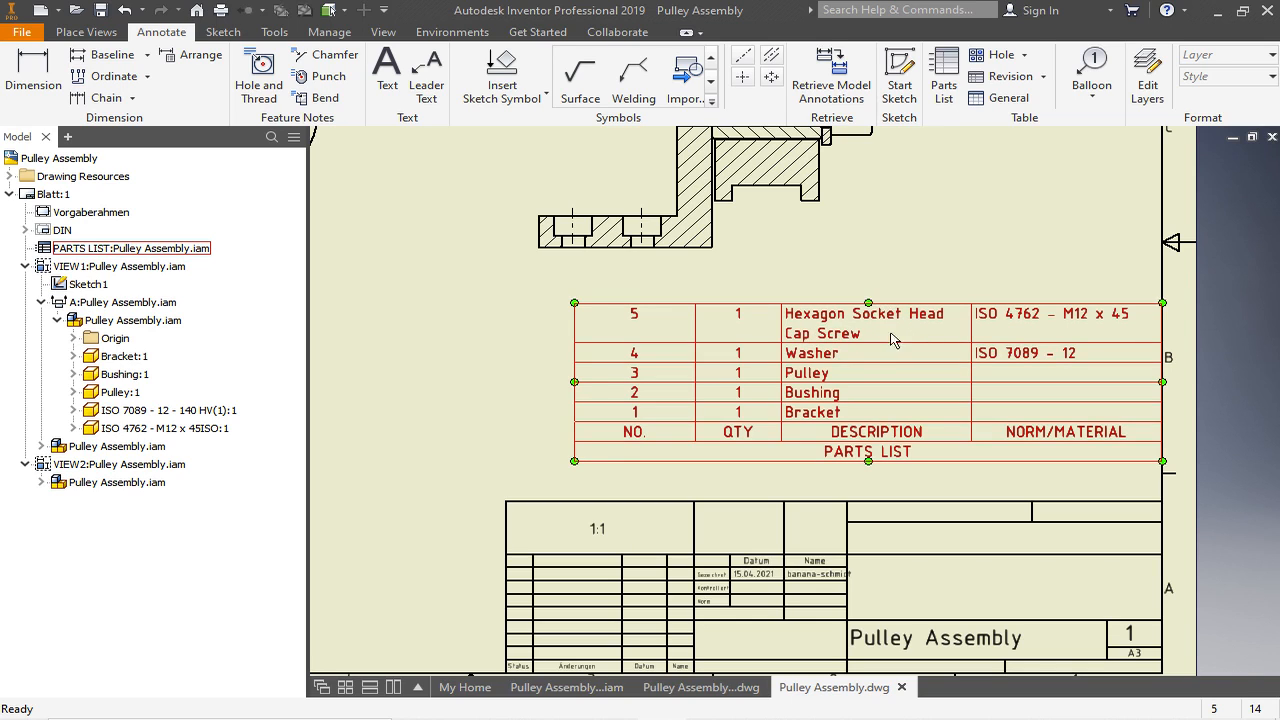
pyautogui.moveTo(781, 328); pyautogui.dragTo(707, 327)
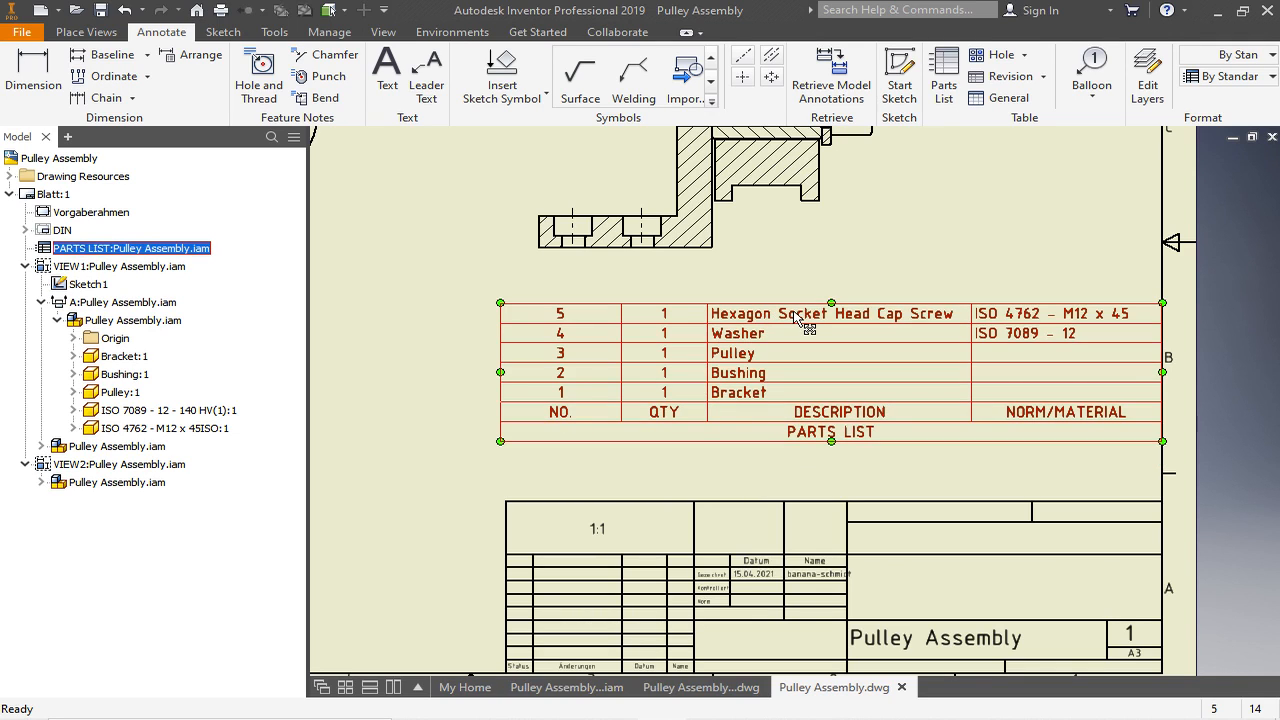
pyautogui.moveTo(797, 316); pyautogui.dragTo(797, 373)
pyautogui.click(745, 307)
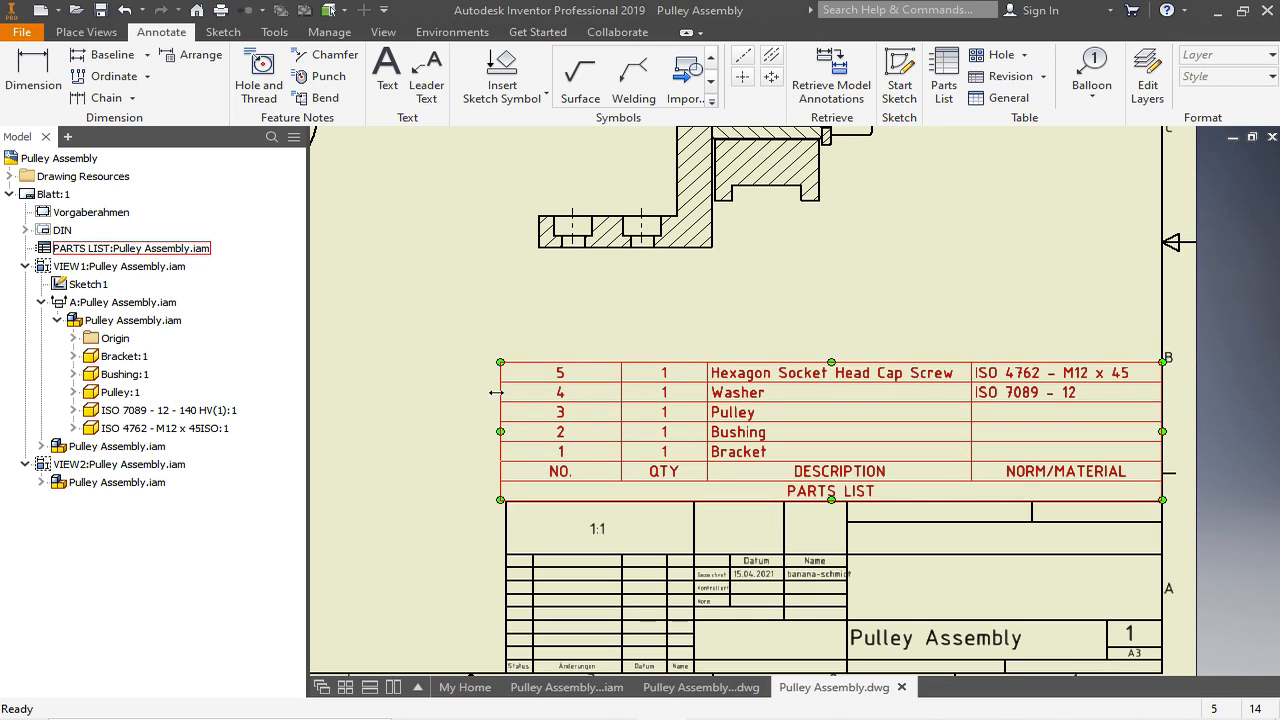
# - Narrow the parts list's NO. and QTY columns, and save the drawing
pyautogui.moveTo(500, 392); pyautogui.dragTo(692, 389)
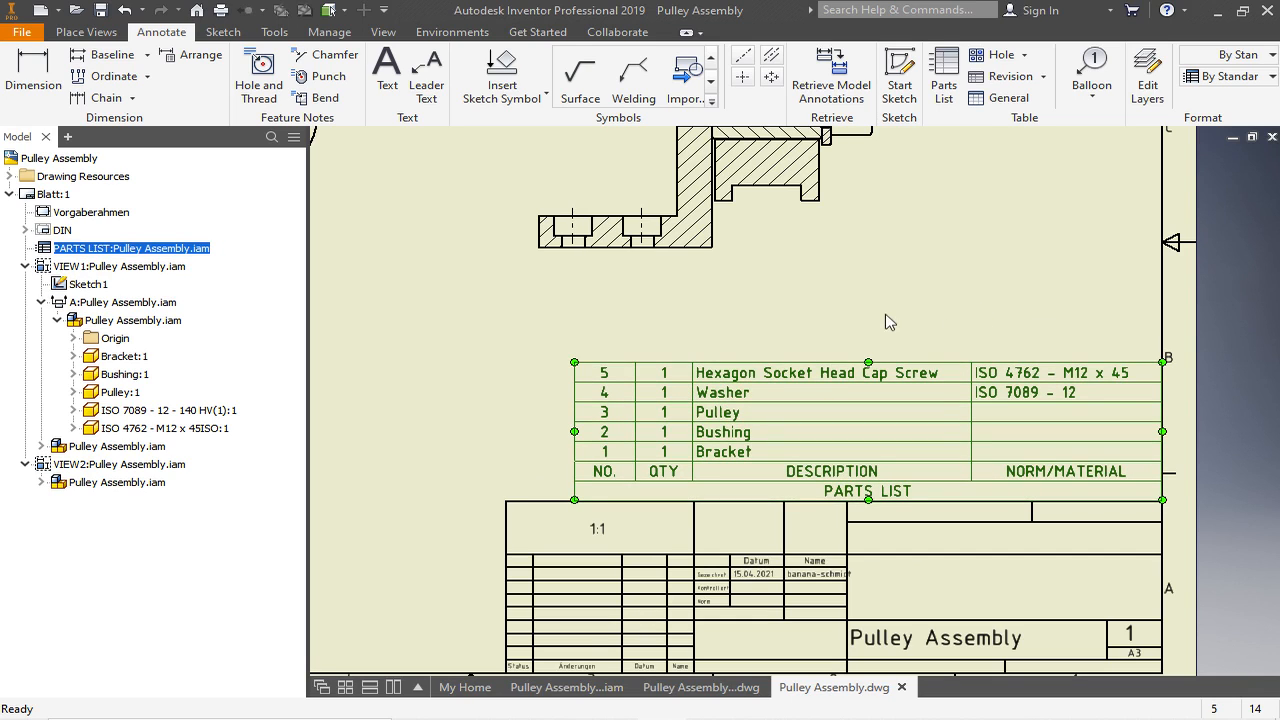
pyautogui.click(100, 10)
pyautogui.click(745, 456)
pyautogui.click(743, 288)
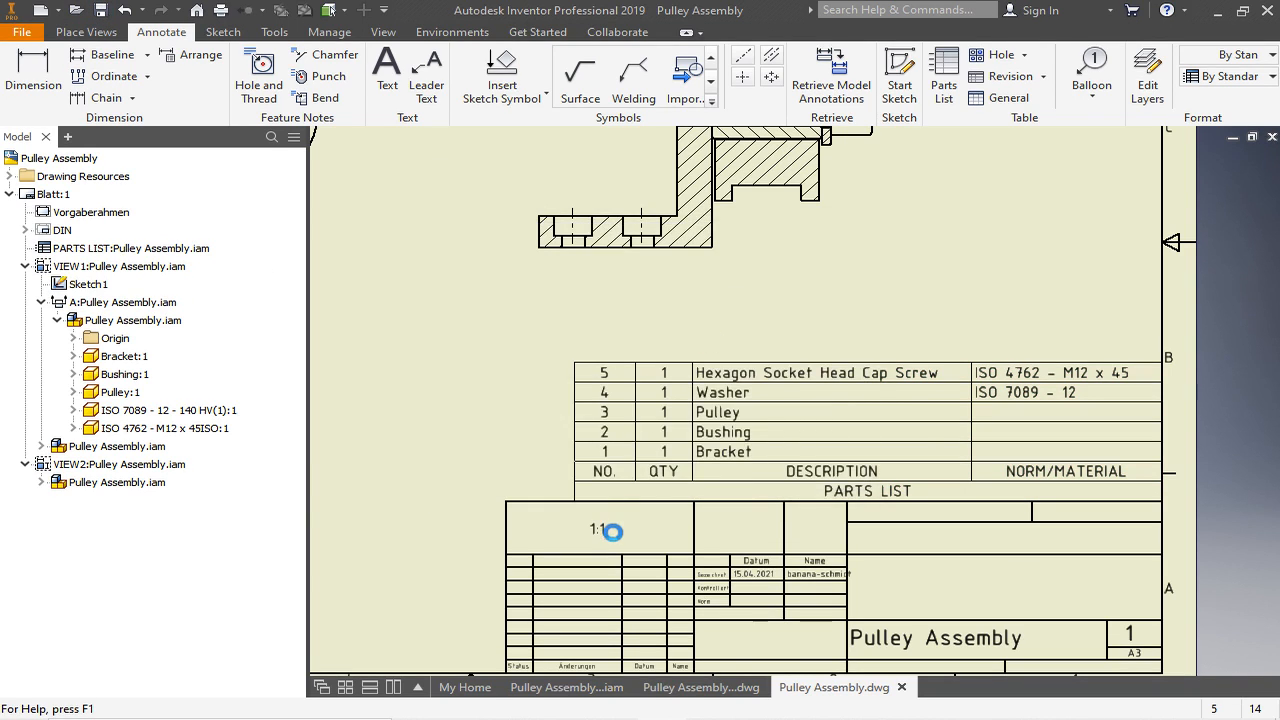
# - Start Auto Balloon on section view A-A and select all of the view's components for ballooning
pyautogui.scroll(-3, 613, 533)
pyautogui.scroll(4, 563, 265)
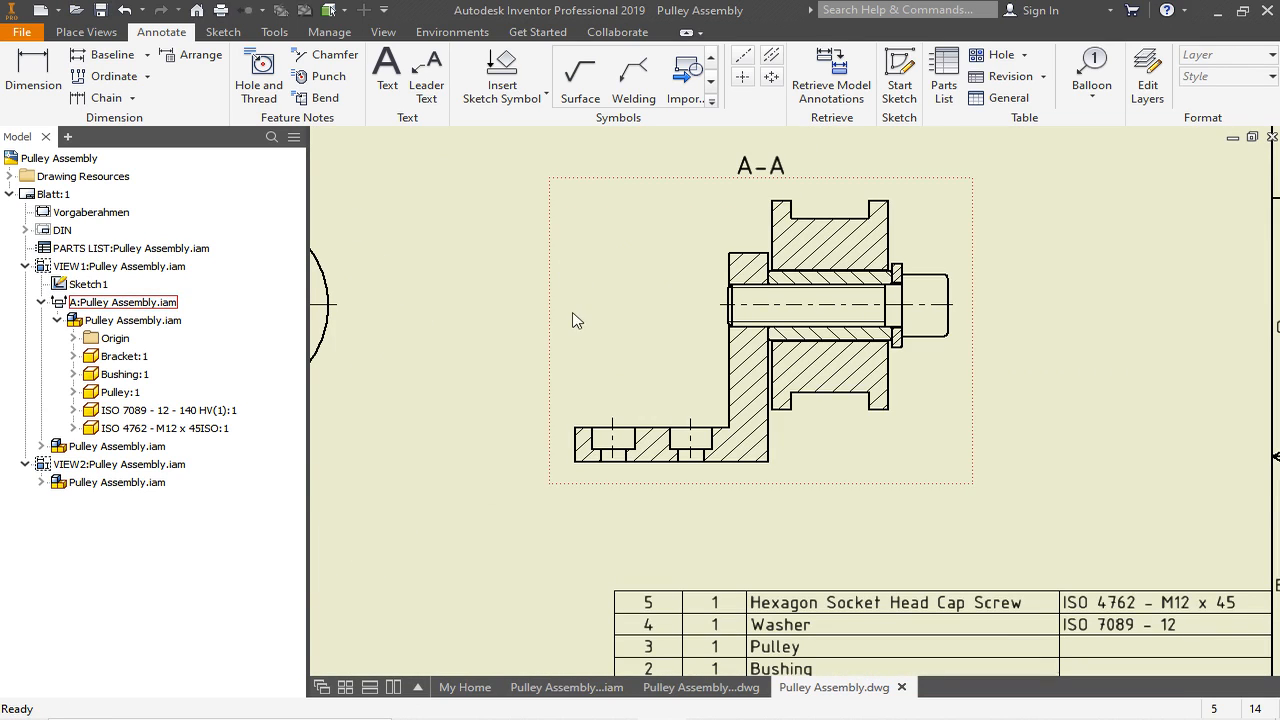
pyautogui.click(1099, 103)
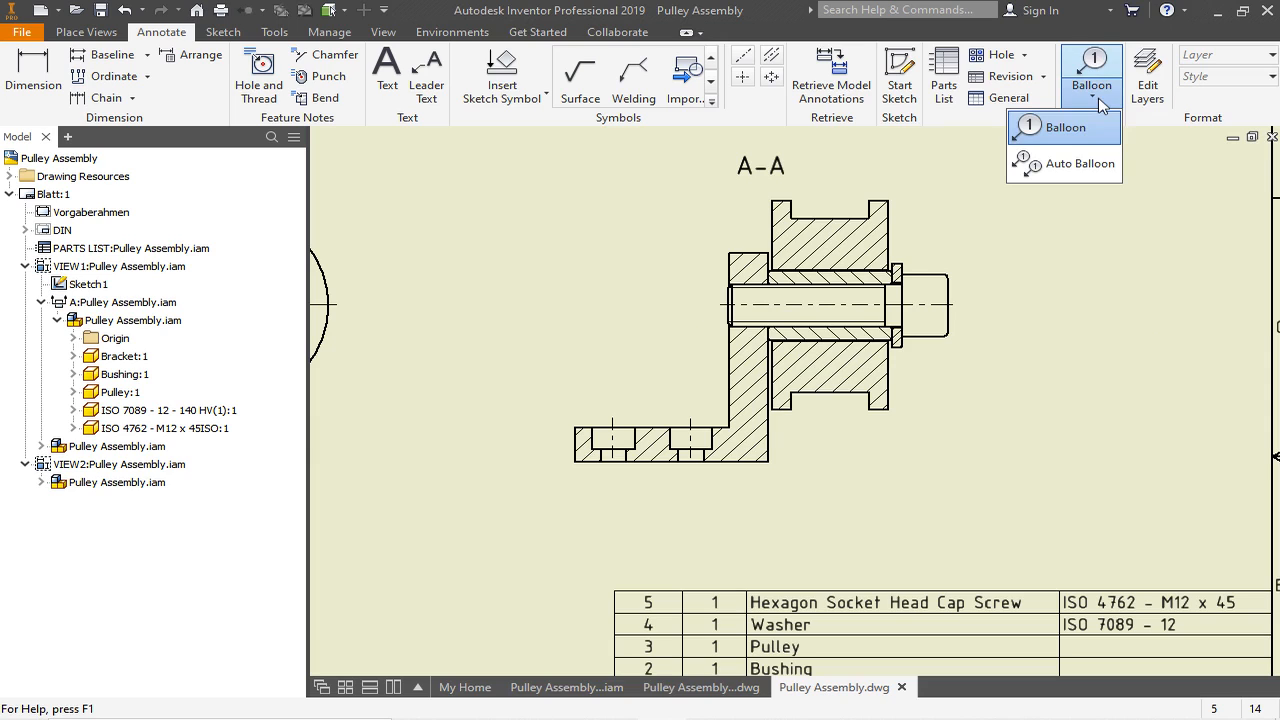
pyautogui.click(1072, 170)
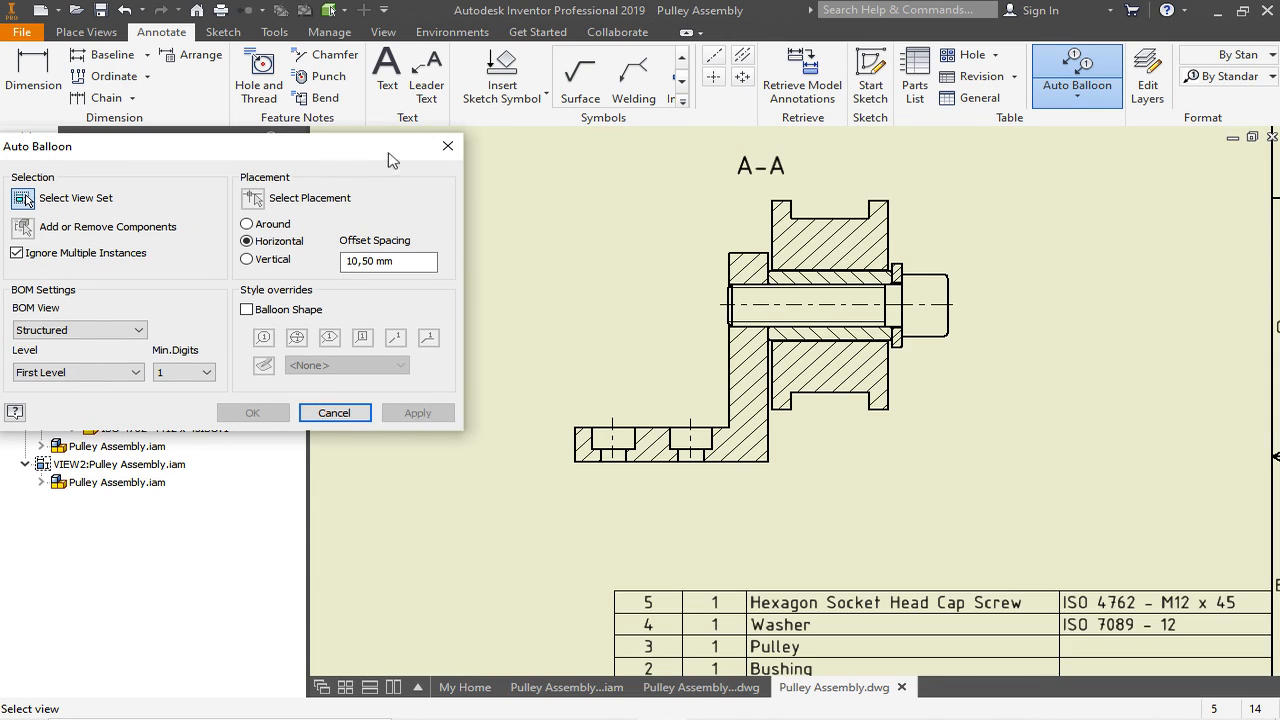
pyautogui.moveTo(385, 160); pyautogui.dragTo(464, 161)
pyautogui.scroll(-3, 770, 255)
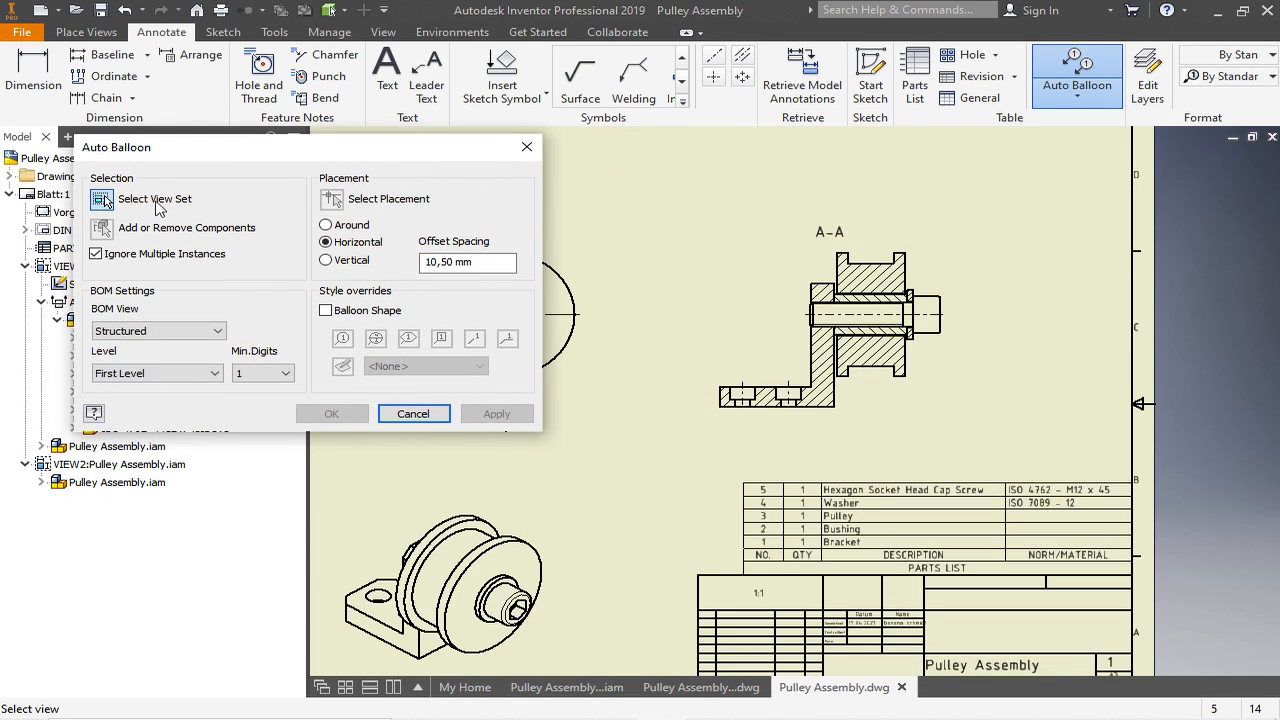
pyautogui.click(743, 248)
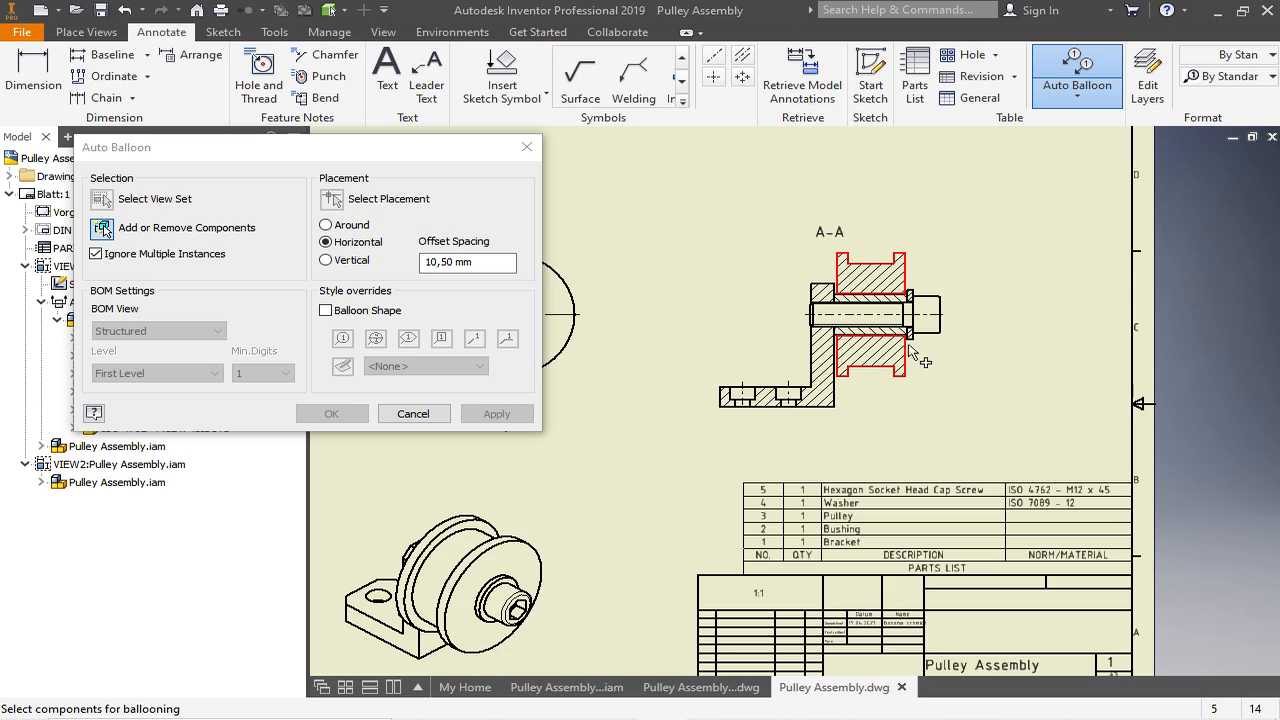
pyautogui.scroll(2, 910, 357)
pyautogui.scroll(-2, 910, 357)
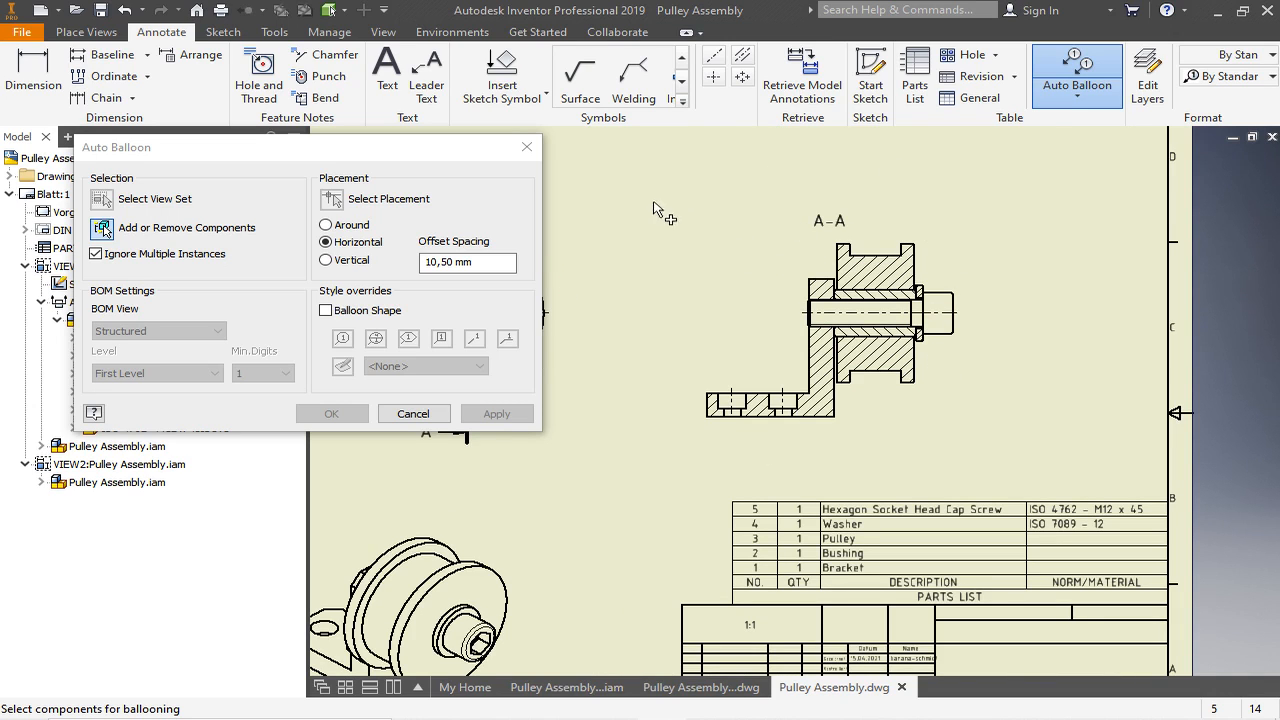
pyautogui.moveTo(717, 295); pyautogui.dragTo(1027, 460)
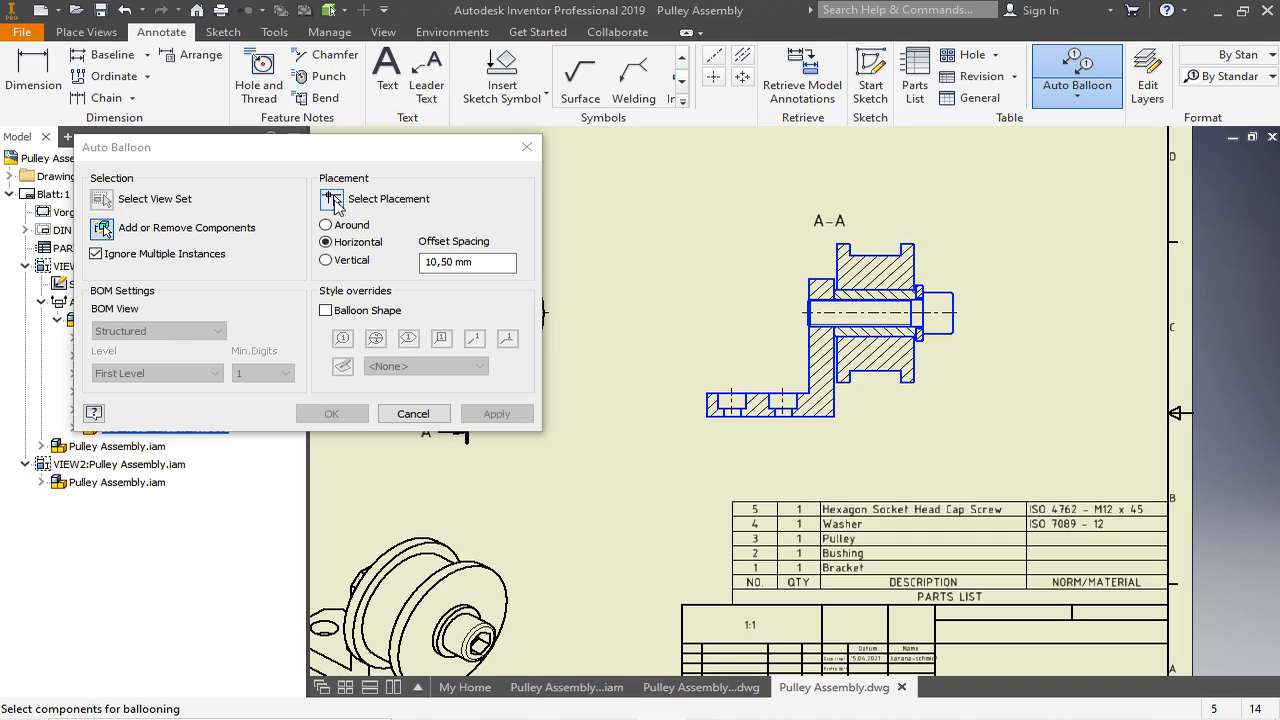
# - Place the balloons in a horizontal row above section view A-A after previewing the around and vertical arrangements
pyautogui.click(334, 201)
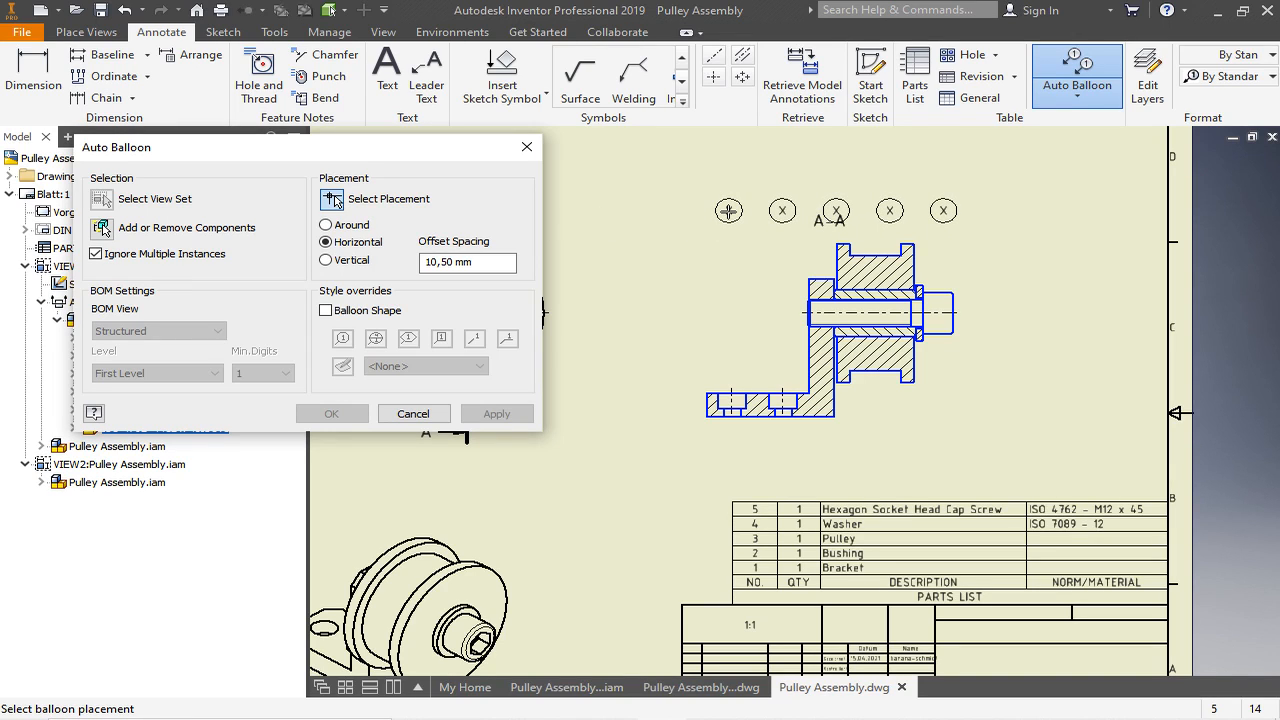
pyautogui.click(325, 225)
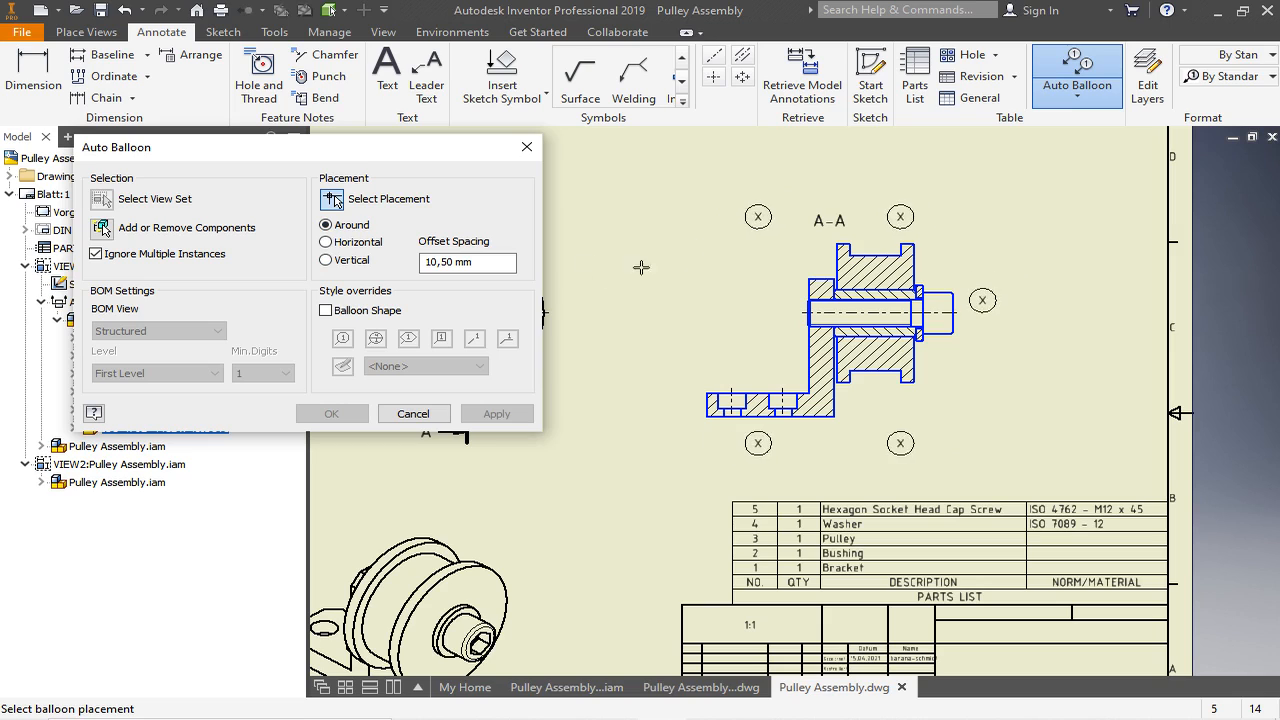
pyautogui.click(326, 260)
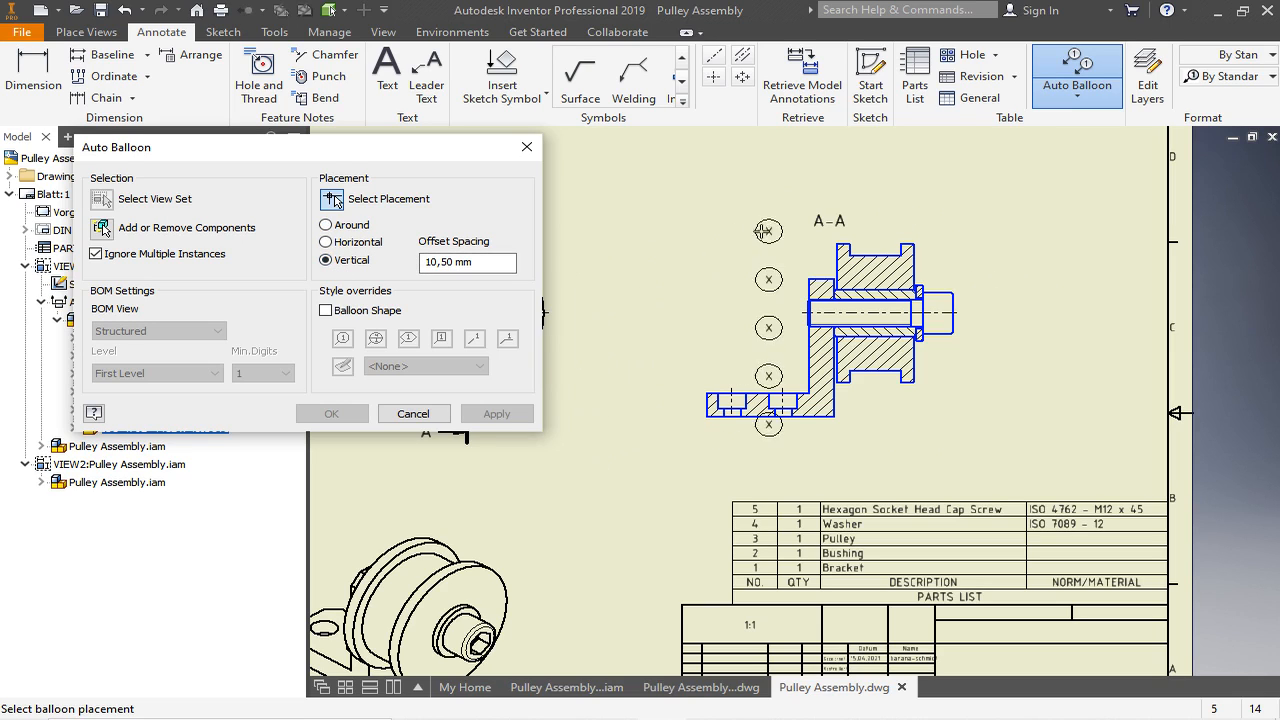
pyautogui.click(326, 242)
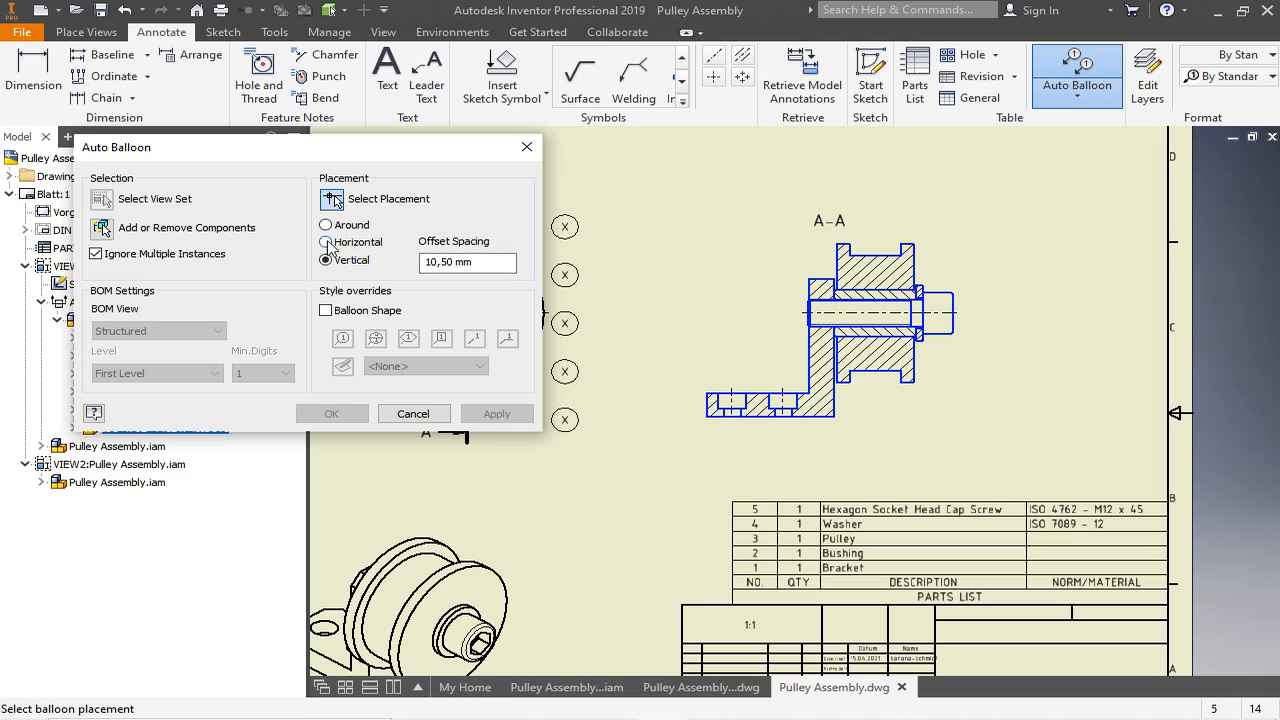
pyautogui.click(710, 220)
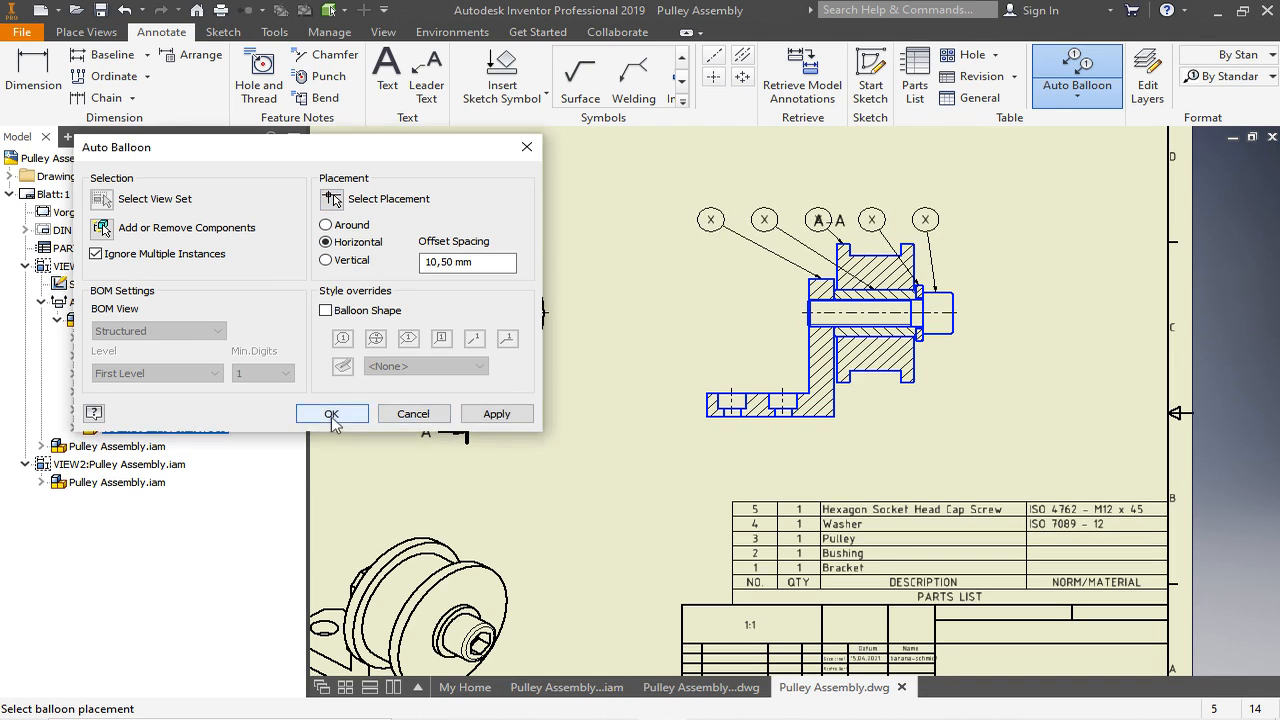
pyautogui.click(331, 414)
# - Move the A-A label from the balloon row to just below the section view
pyautogui.scroll(2, 886, 213)
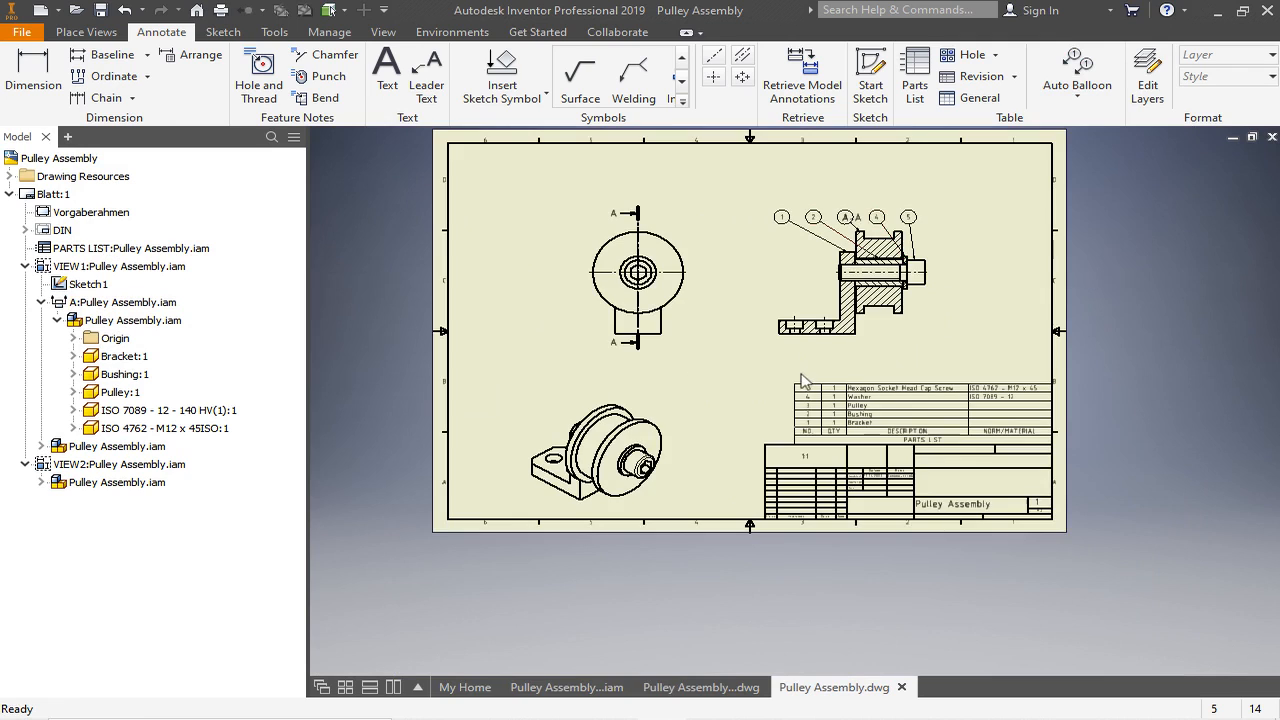
pyautogui.scroll(-2, 803, 374)
pyautogui.scroll(4, 886, 315)
pyautogui.scroll(-3, 905, 252)
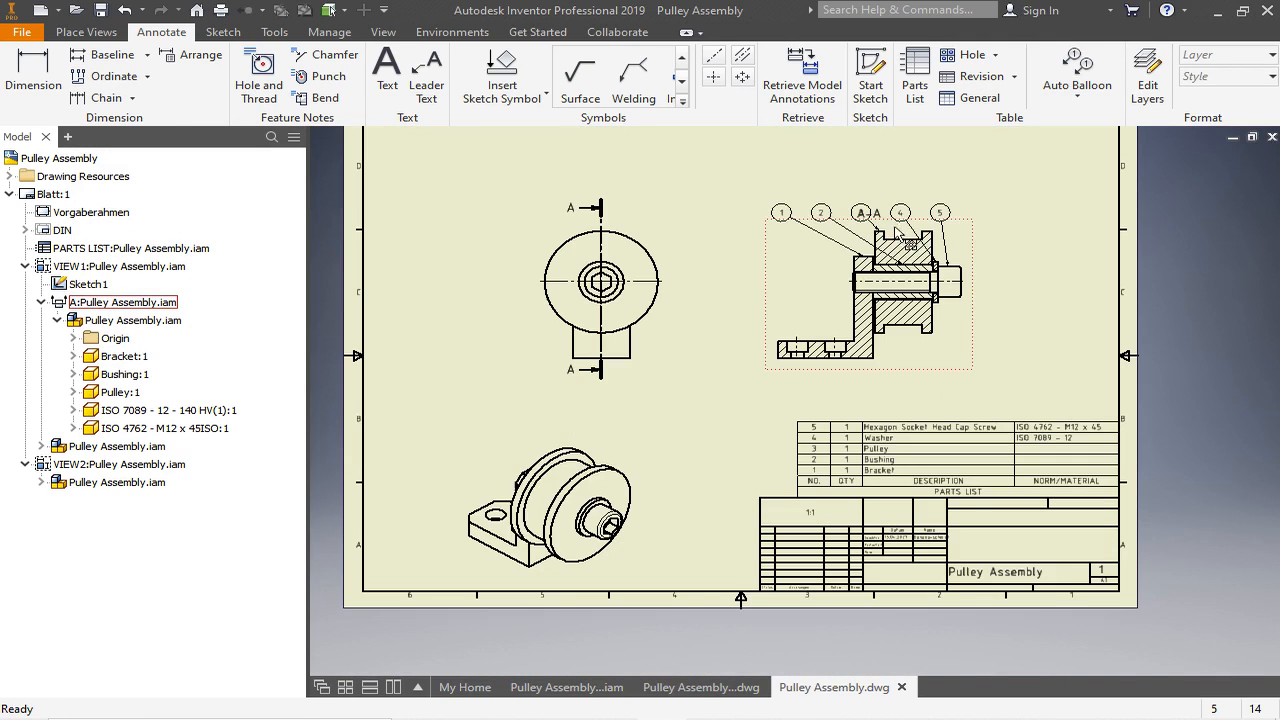
pyautogui.moveTo(880, 218); pyautogui.dragTo(862, 374)
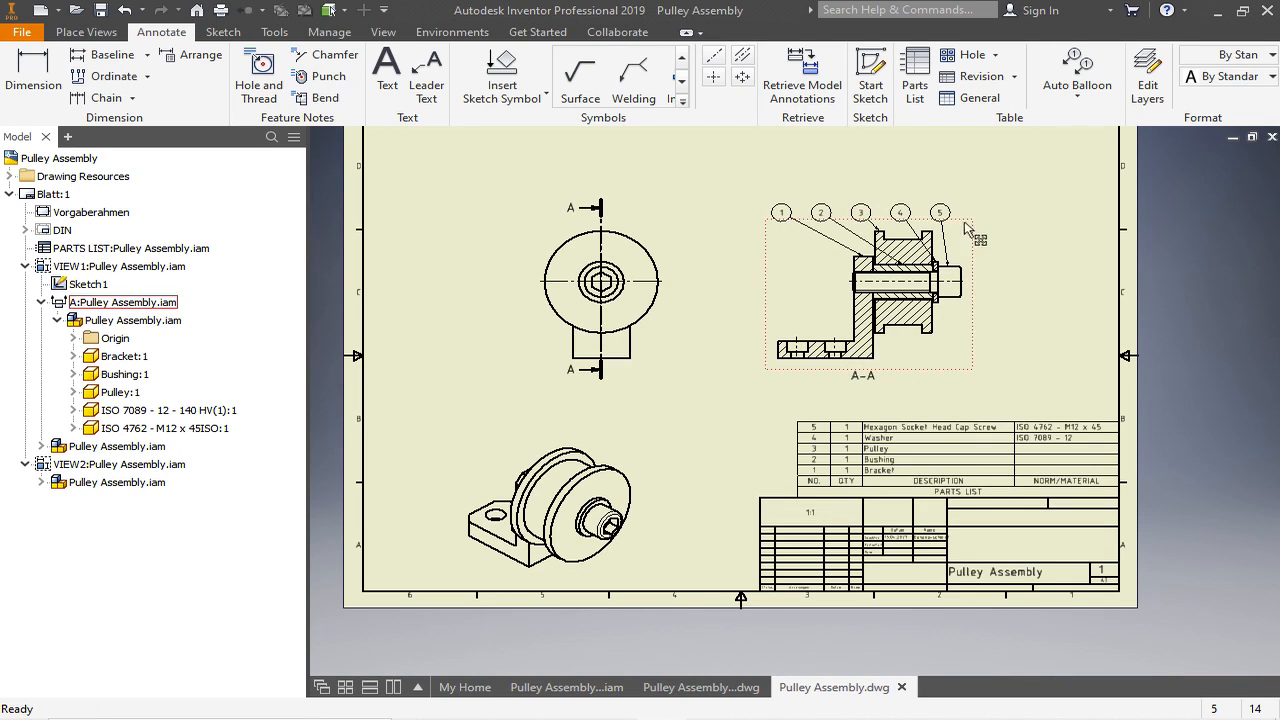
# - Compare the balloon numbers on section view A-A with the item numbers and descriptions in the parts list
pyautogui.scroll(-6, 896, 221)
pyautogui.scroll(2, 790, 268)
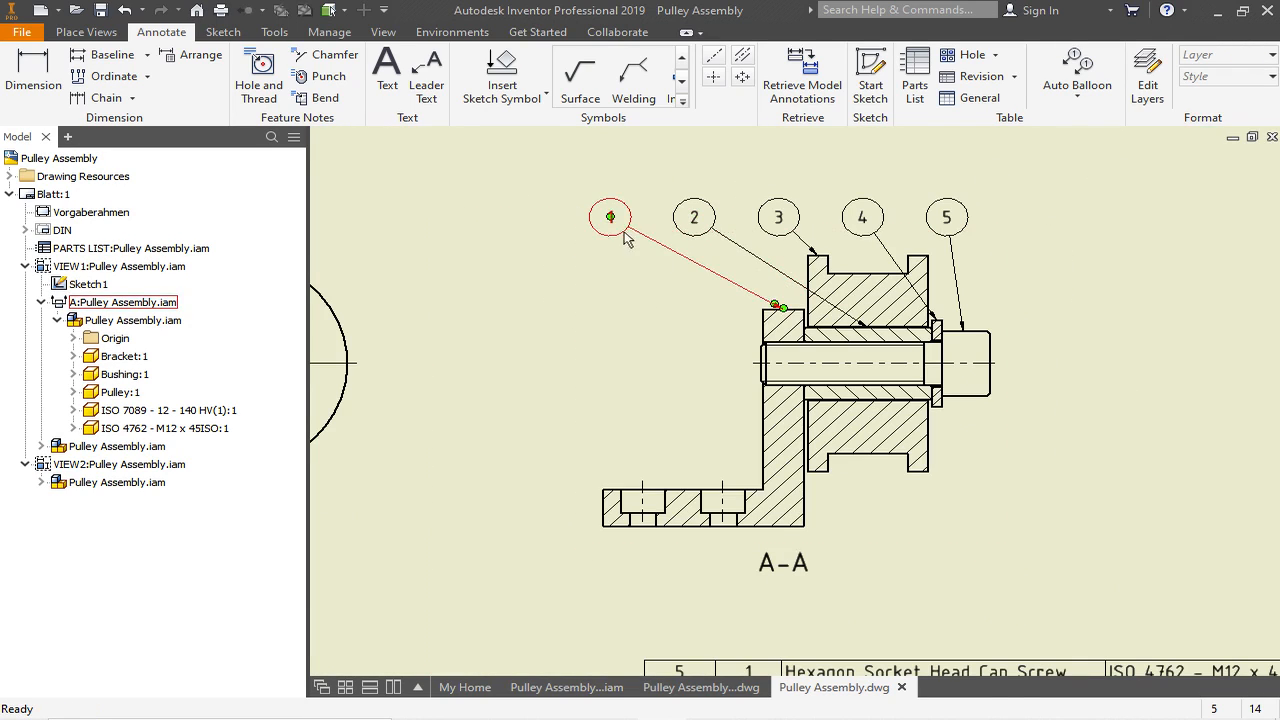
pyautogui.scroll(5, 686, 243)
pyautogui.scroll(-4, 713, 416)
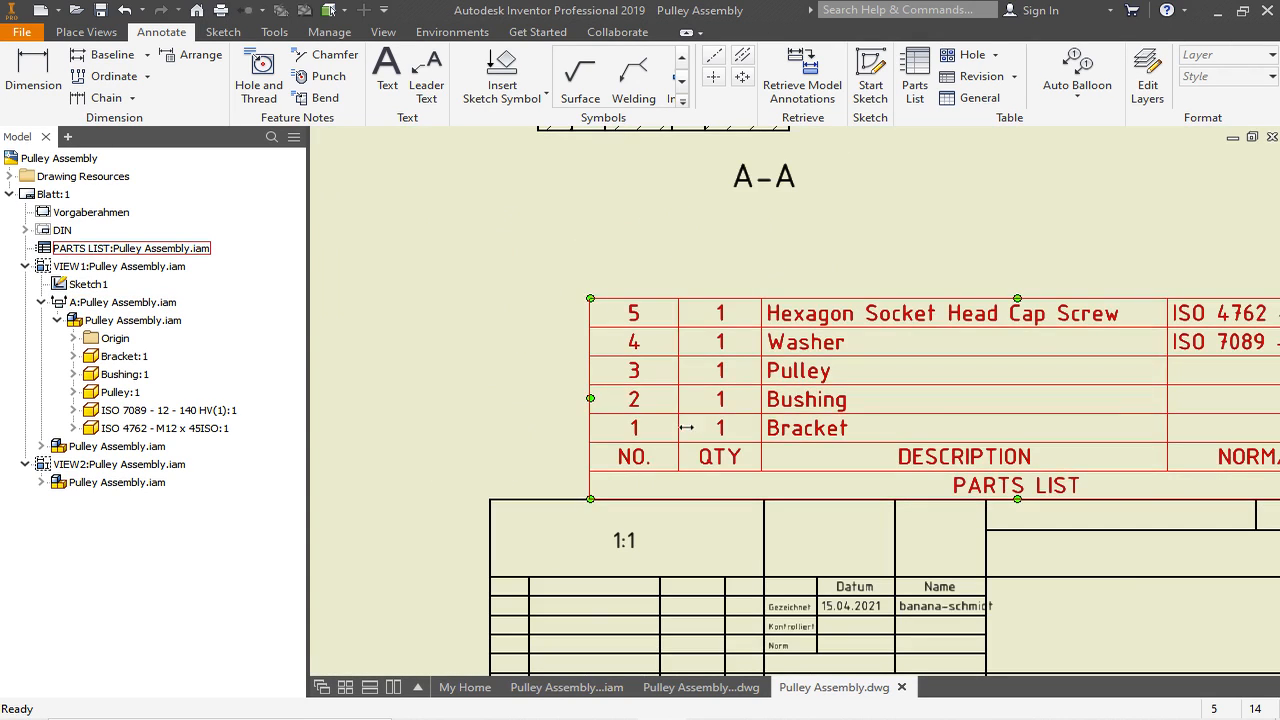
pyautogui.moveTo(803, 430); pyautogui.dragTo(792, 595, button='middle')
pyautogui.click(790, 597)
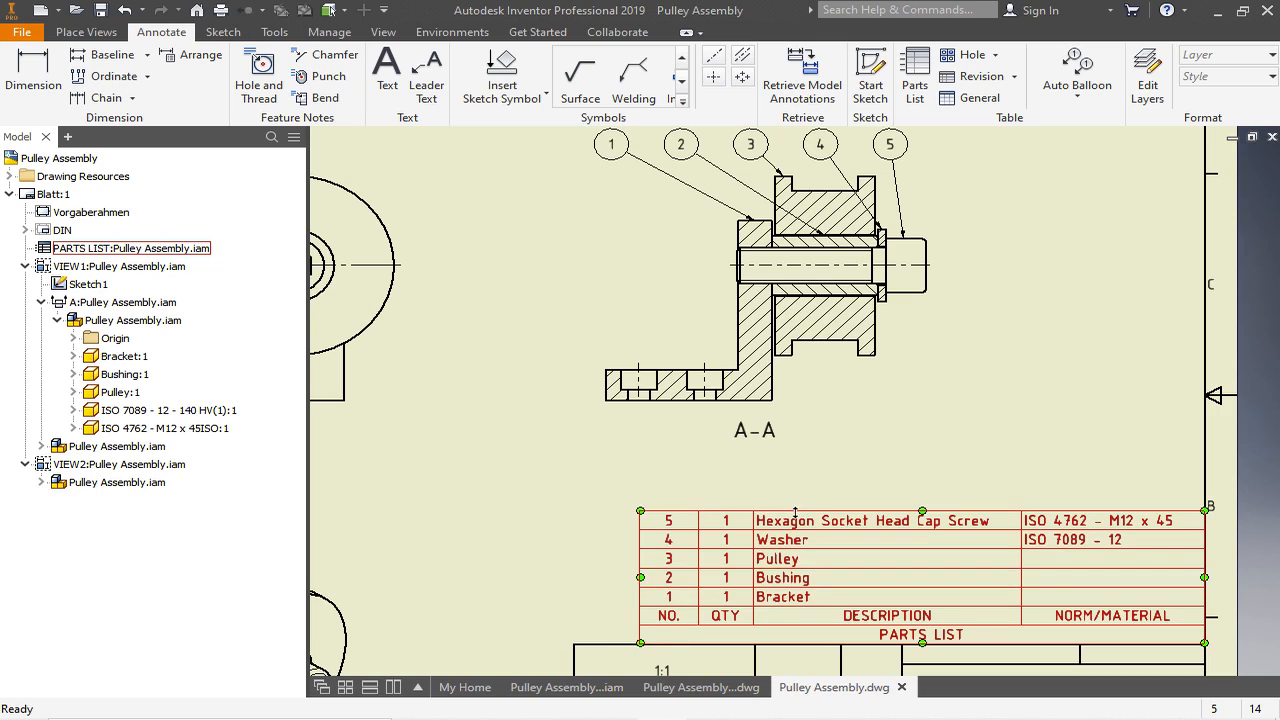
pyautogui.click(767, 145)
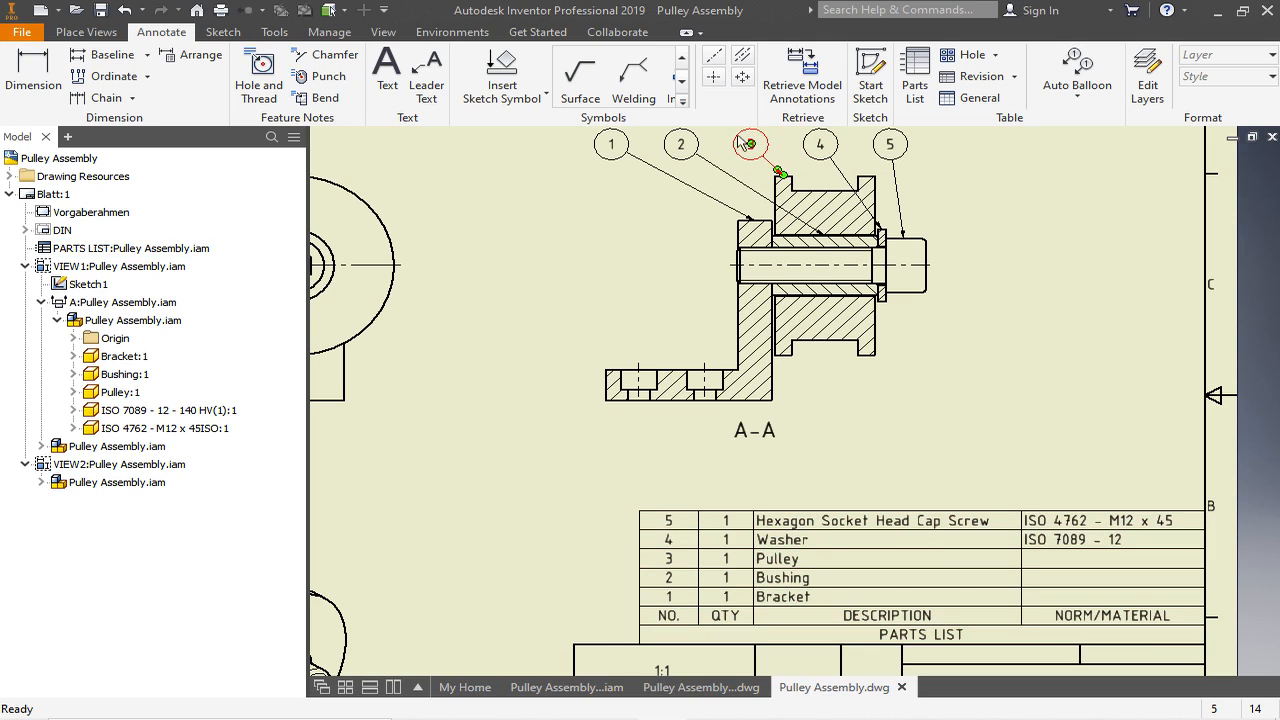
pyautogui.click(676, 146)
pyautogui.click(773, 608)
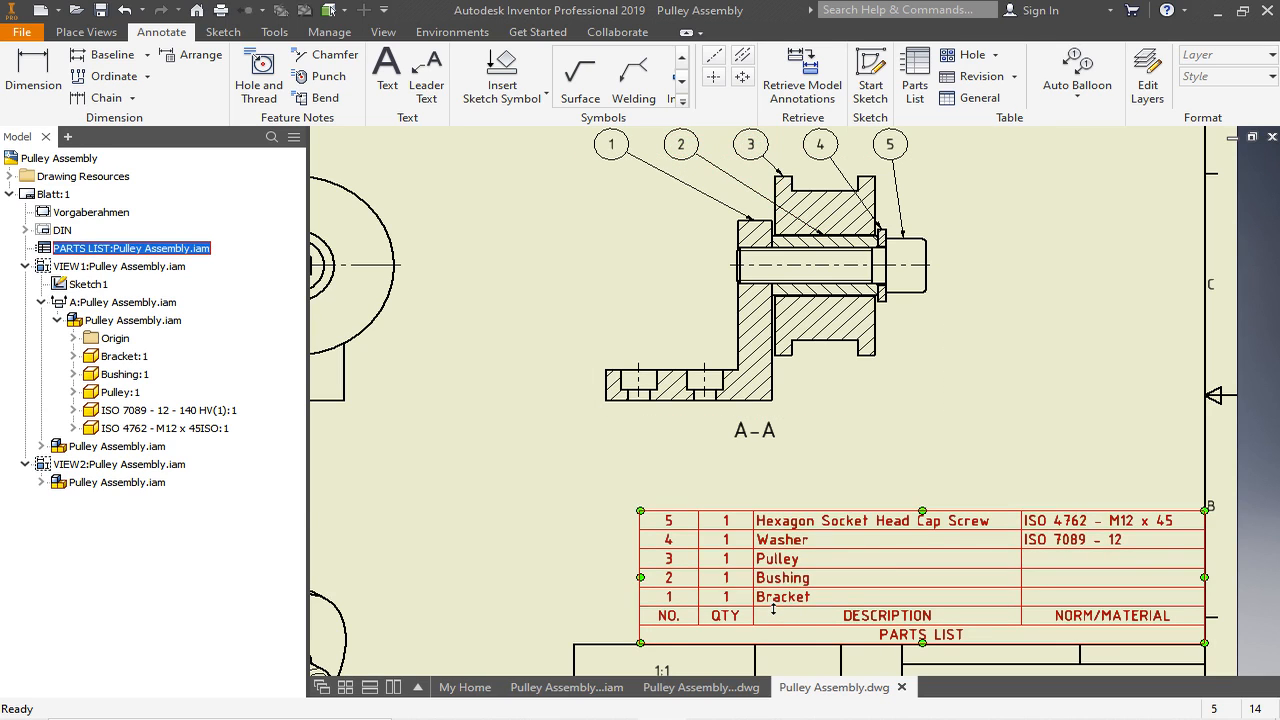
# - Open the parts list for editing and move the Pulley row above the Bushing row
pyautogui.doubleClick(773, 608)
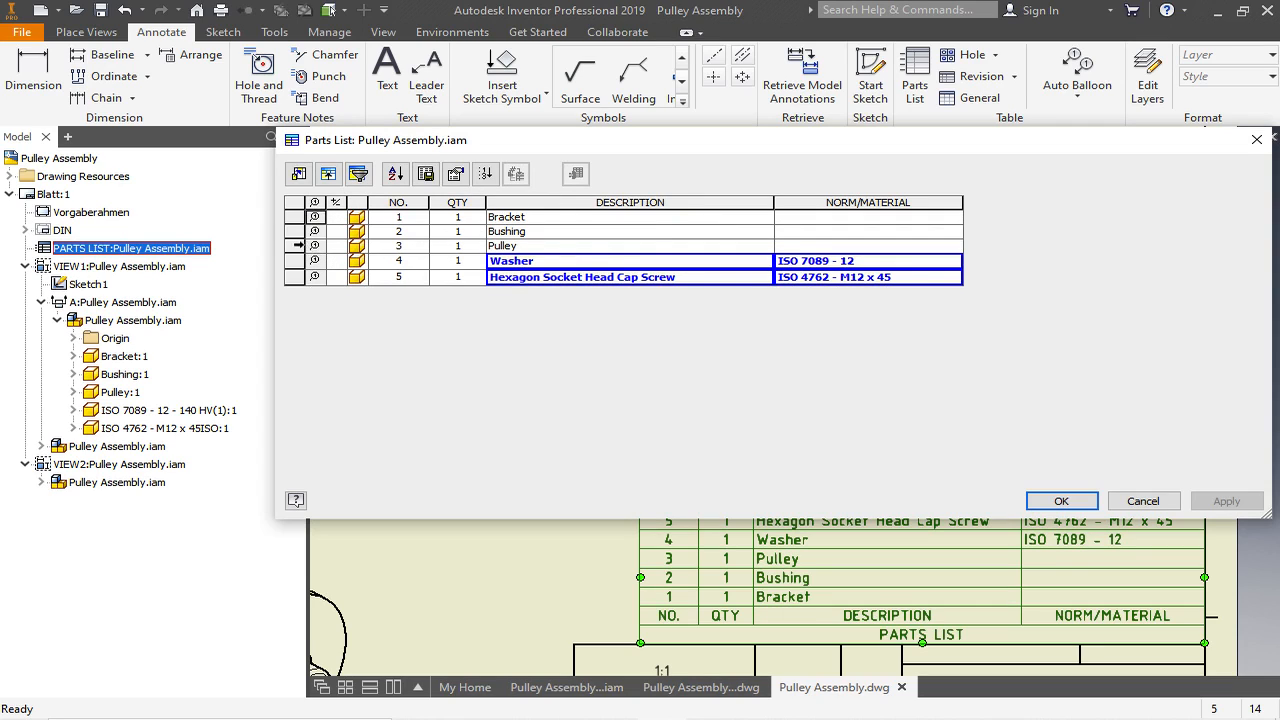
pyautogui.click(298, 245)
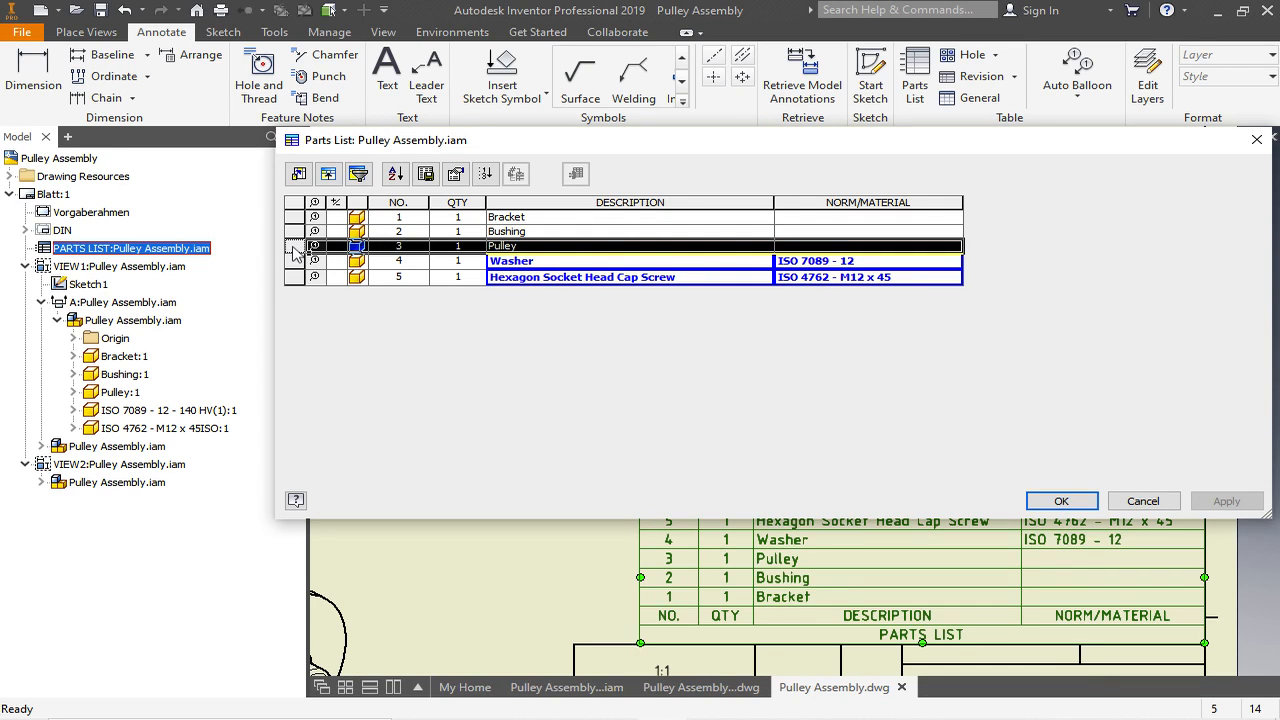
pyautogui.moveTo(300, 247); pyautogui.dragTo(297, 237)
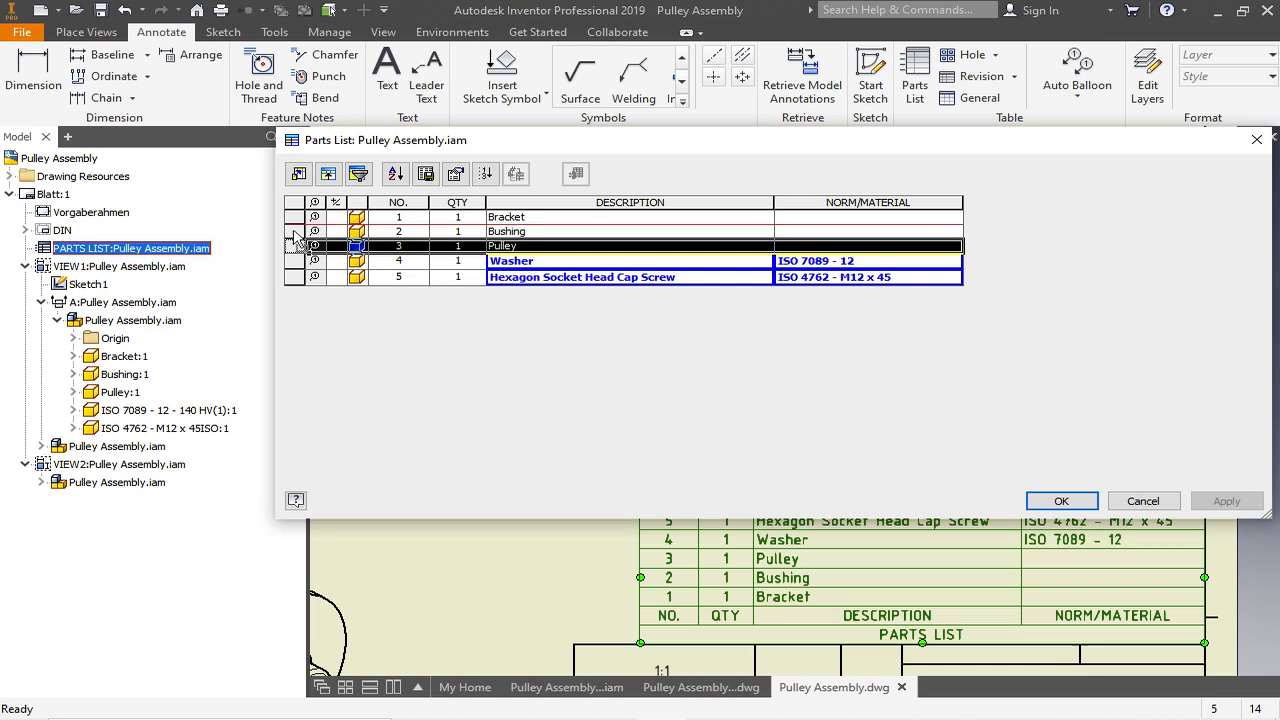
pyautogui.moveTo(297, 238); pyautogui.dragTo(297, 238)
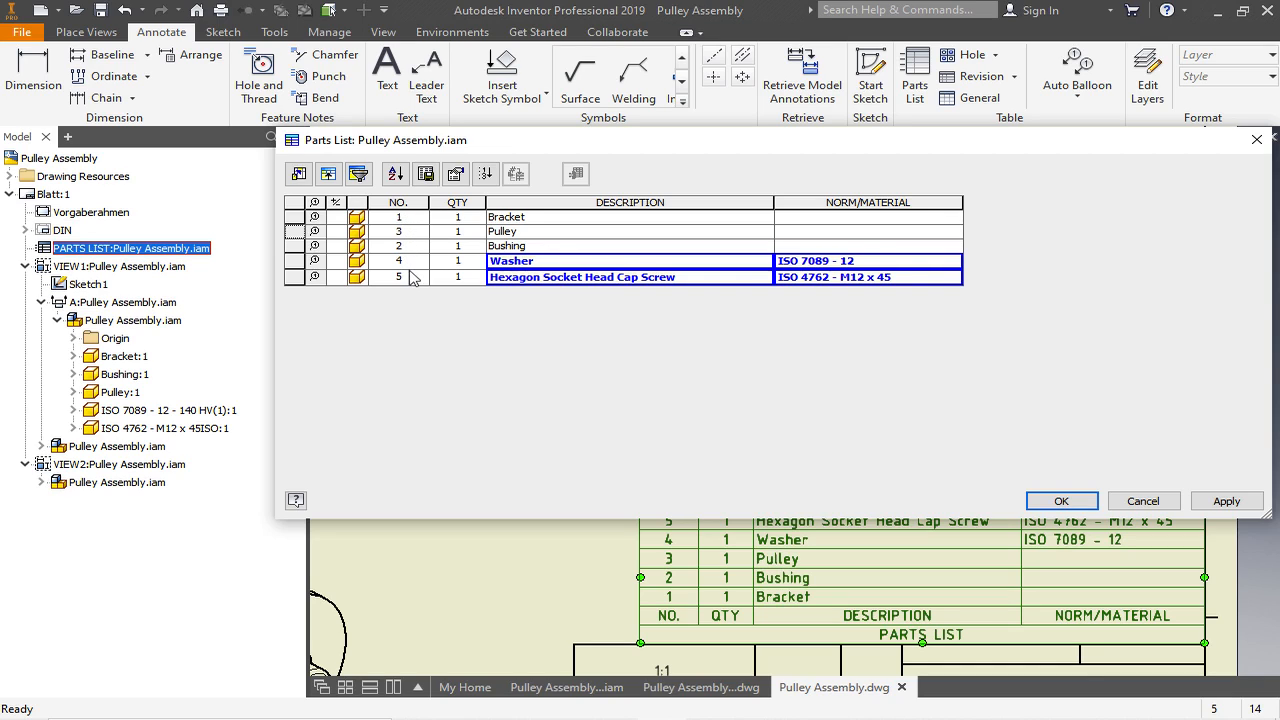
# - Renumber all parts list items to follow the new row order and apply the changes
pyautogui.click(397, 203)
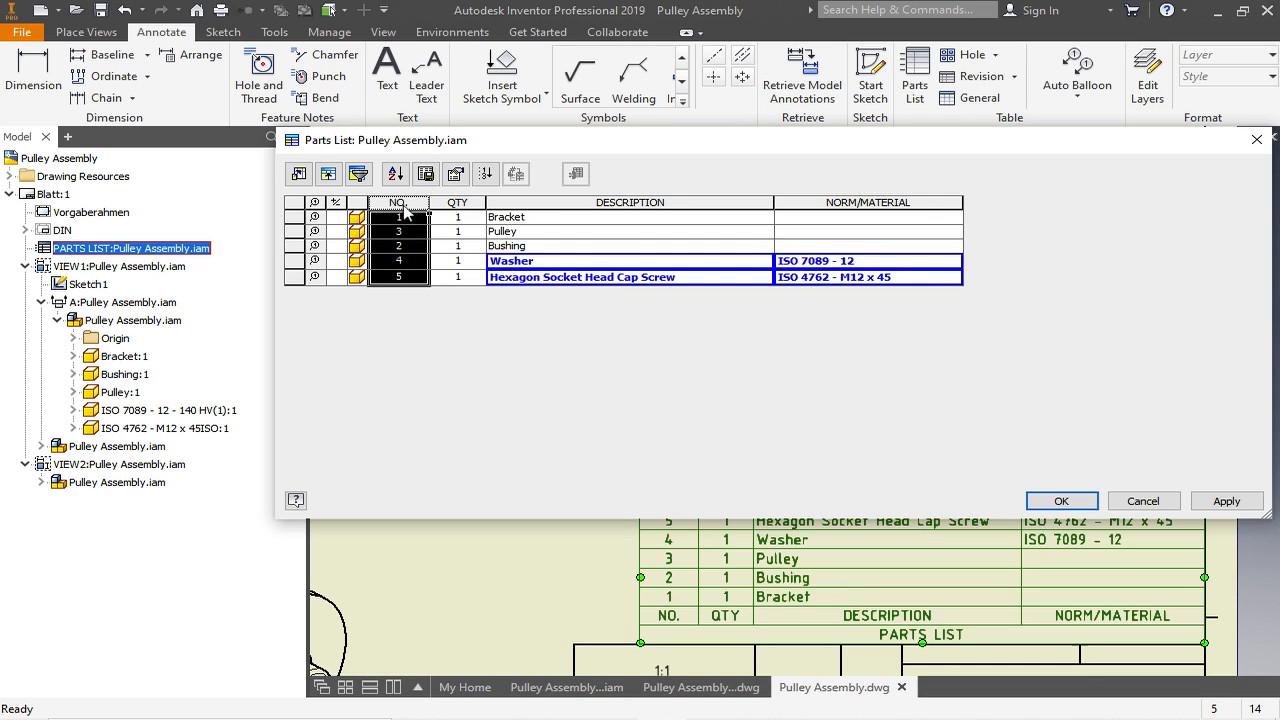
pyautogui.click(489, 176)
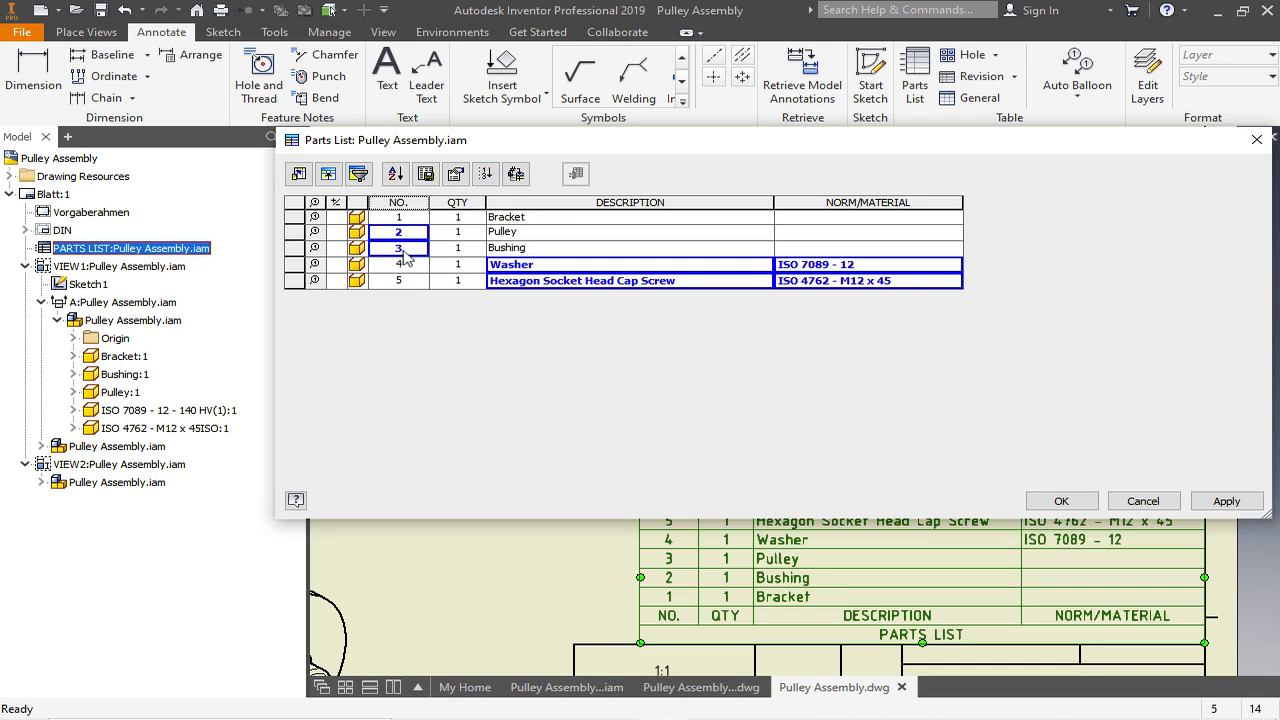
pyautogui.click(1066, 503)
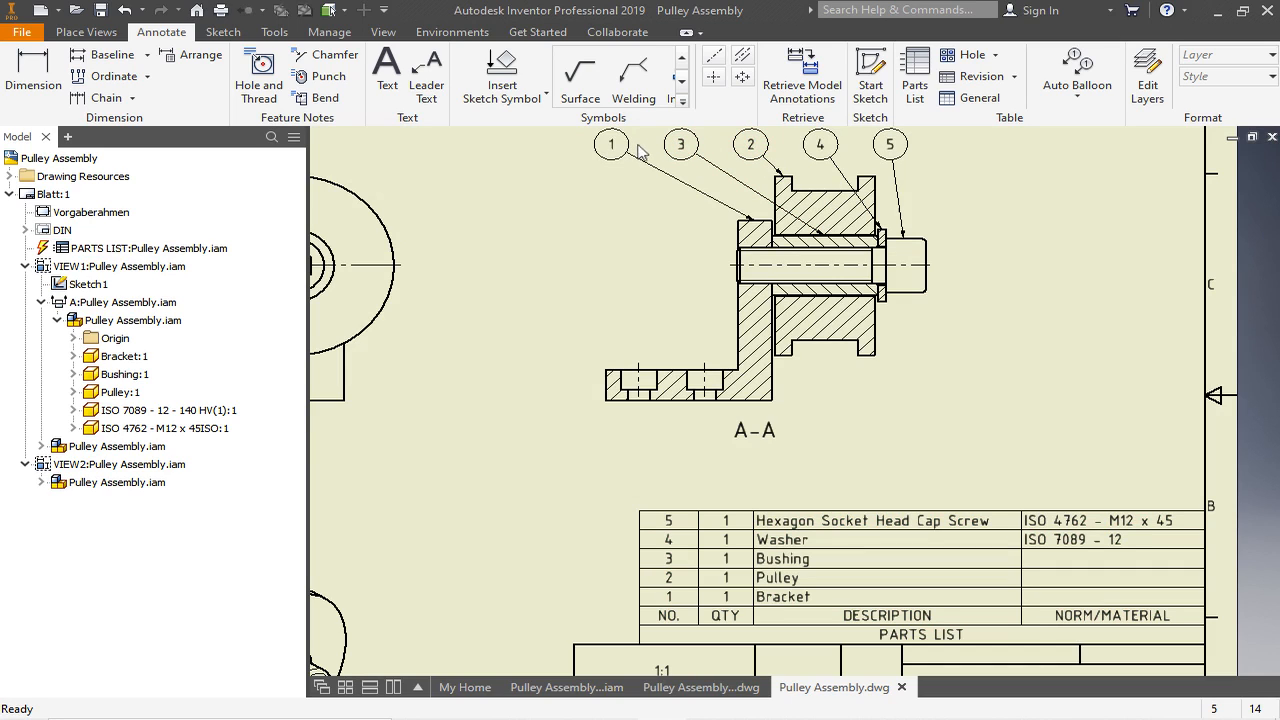
# - Move the leader end of balloon 1 from the bracket's edge to inside its hatched area in section view A-A
pyautogui.scroll(4, 740, 255)
pyautogui.scroll(-3, 824, 349)
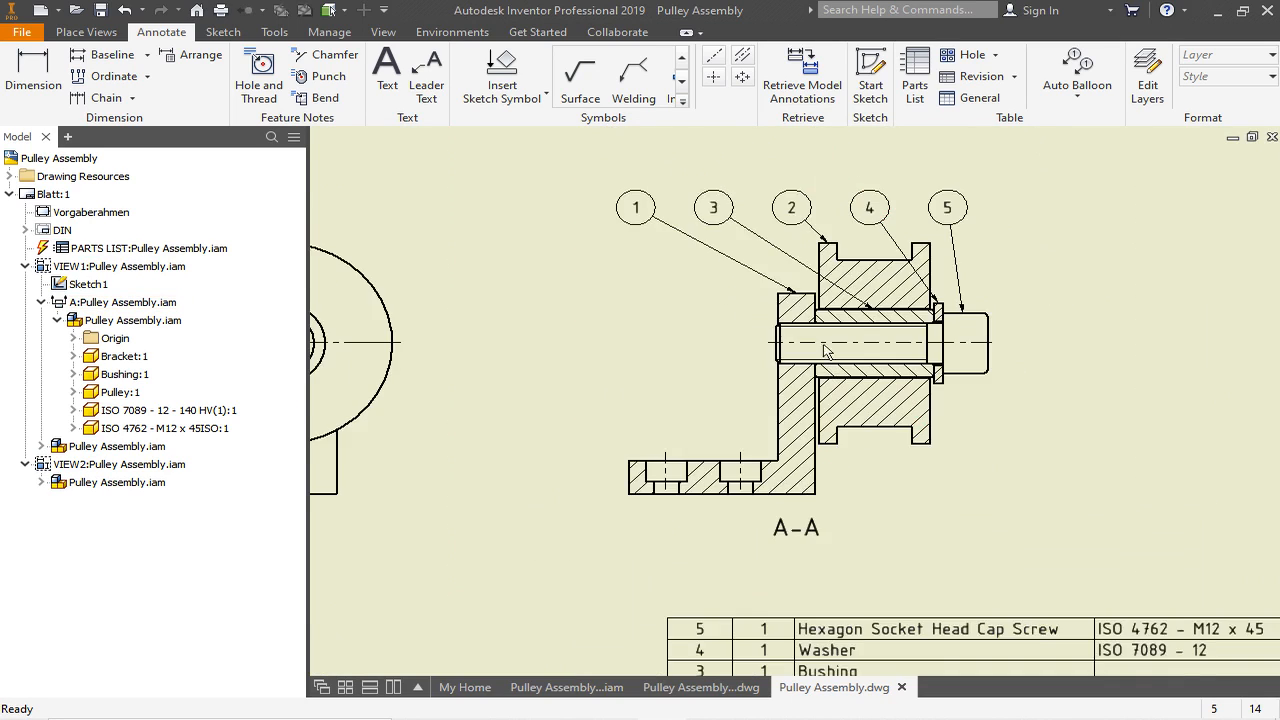
pyautogui.scroll(5, 785, 262)
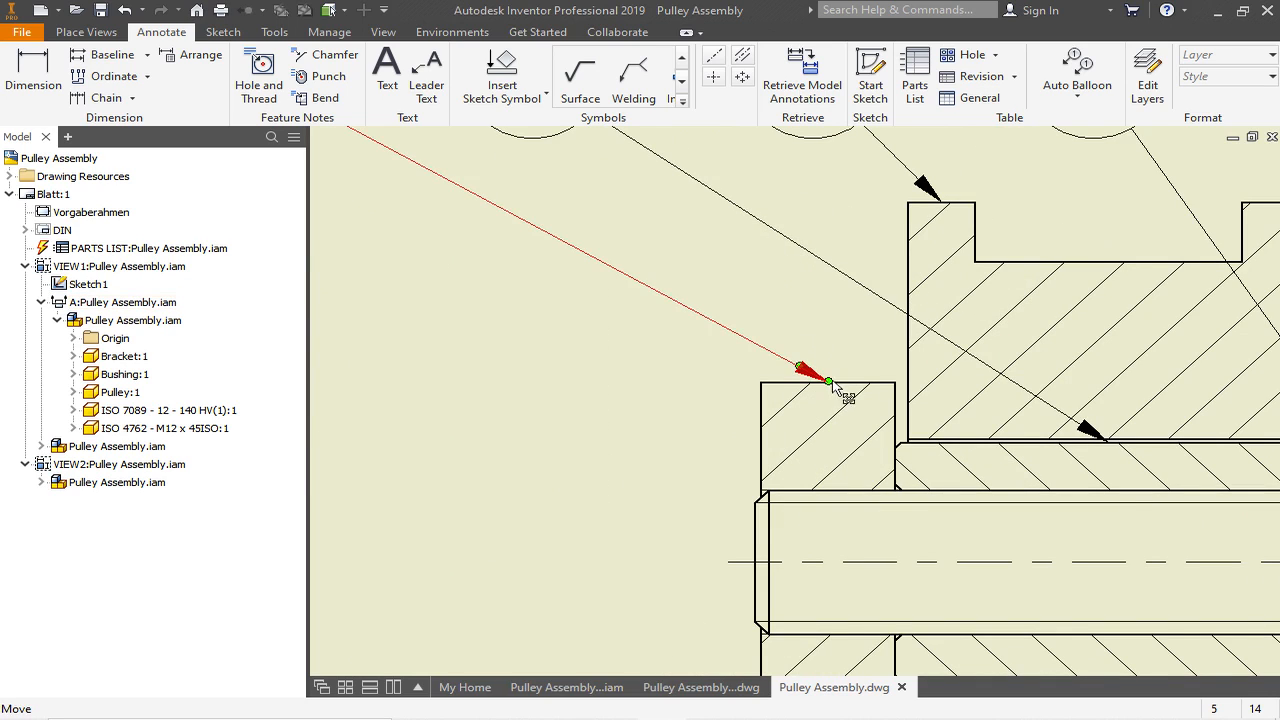
pyautogui.moveTo(828, 385)
pyautogui.mouseDown()
pyautogui.moveTo(820, 437)
pyautogui.moveTo(808, 360)
pyautogui.moveTo(651, 366)
pyautogui.moveTo(752, 382)
pyautogui.moveTo(731, 446)
pyautogui.moveTo(806, 431)
pyautogui.moveTo(802, 421)
pyautogui.mouseUp()
pyautogui.click(802, 424)
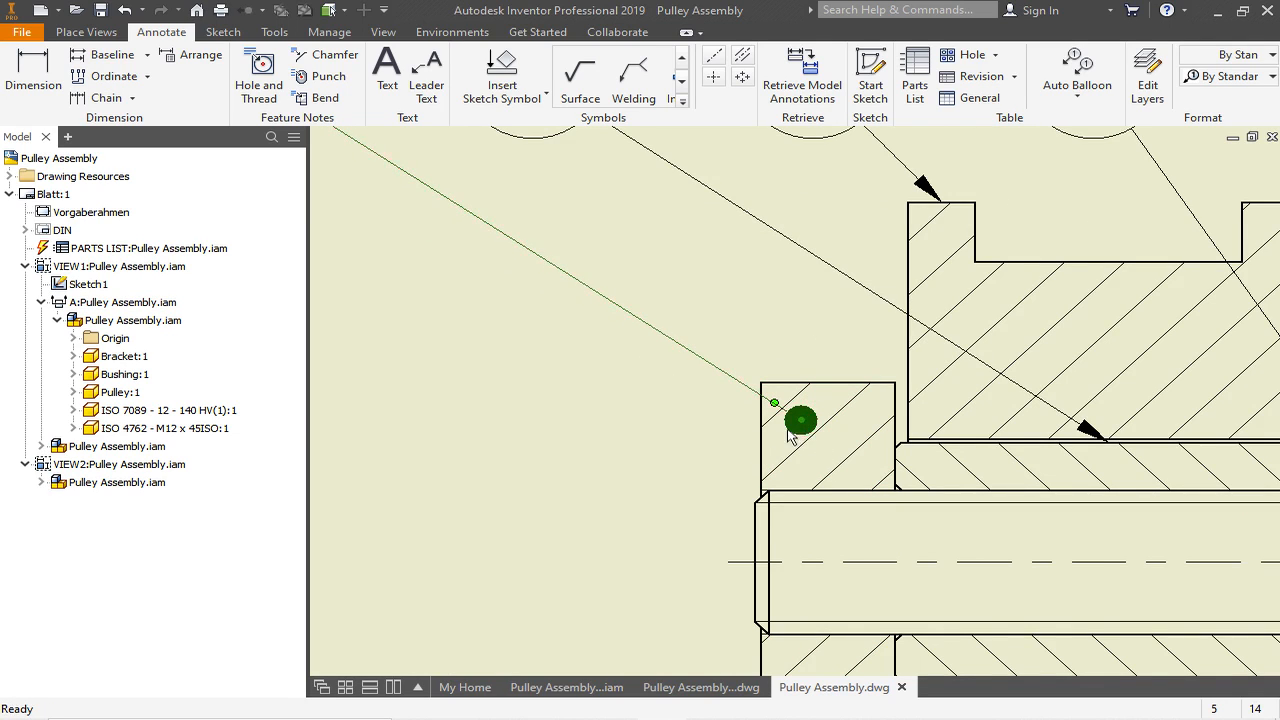
pyautogui.scroll(-5, 791, 429)
pyautogui.scroll(6, 798, 432)
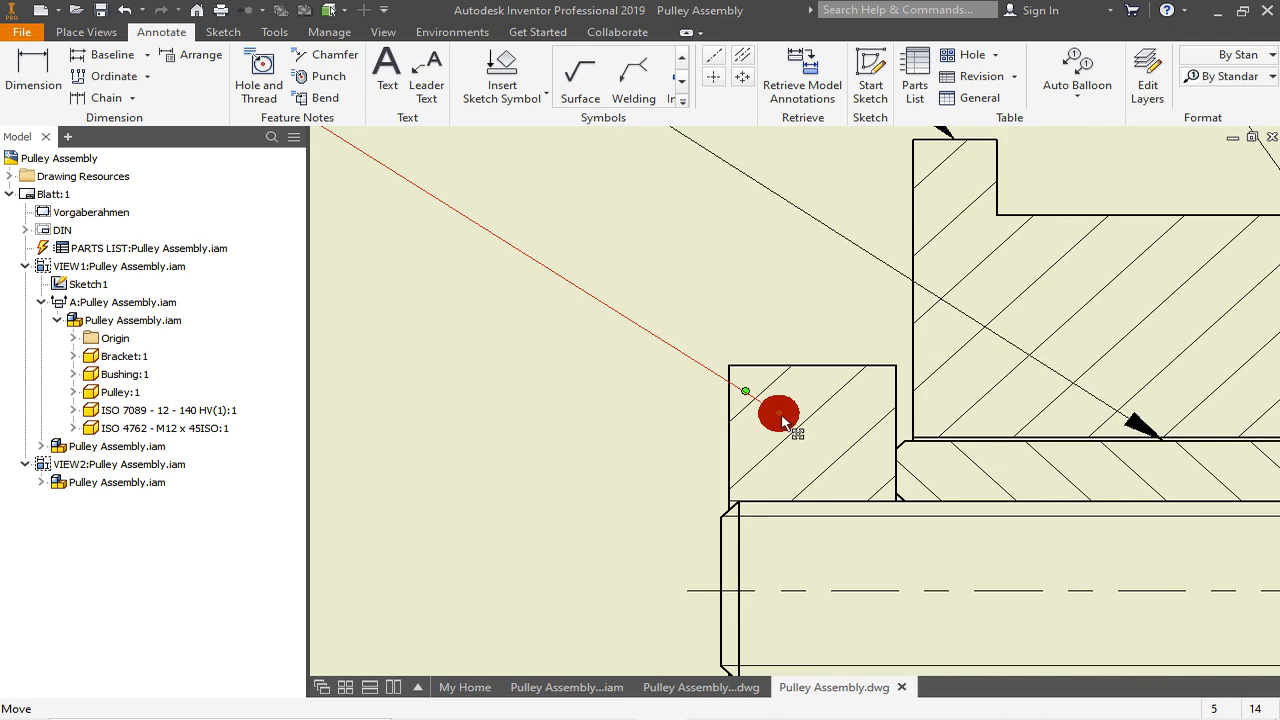
pyautogui.scroll(-3, 783, 425)
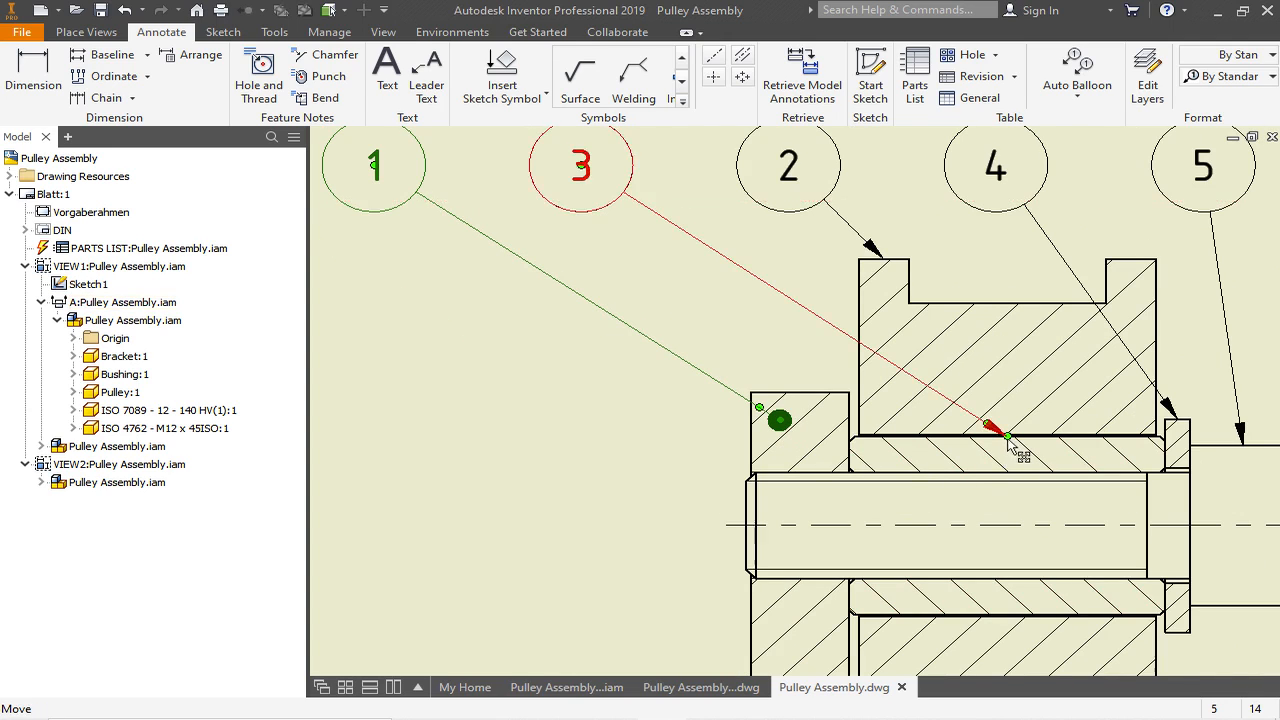
# - Move the leader end of balloon 3 inside the bushing and that of balloon 2 inside the pulley's upper flange
pyautogui.scroll(3, 1014, 449)
pyautogui.moveTo(1017, 449)
pyautogui.mouseDown()
pyautogui.moveTo(1052, 465)
pyautogui.moveTo(826, 471)
pyautogui.moveTo(823, 457)
pyautogui.moveTo(847, 474)
pyautogui.mouseUp()
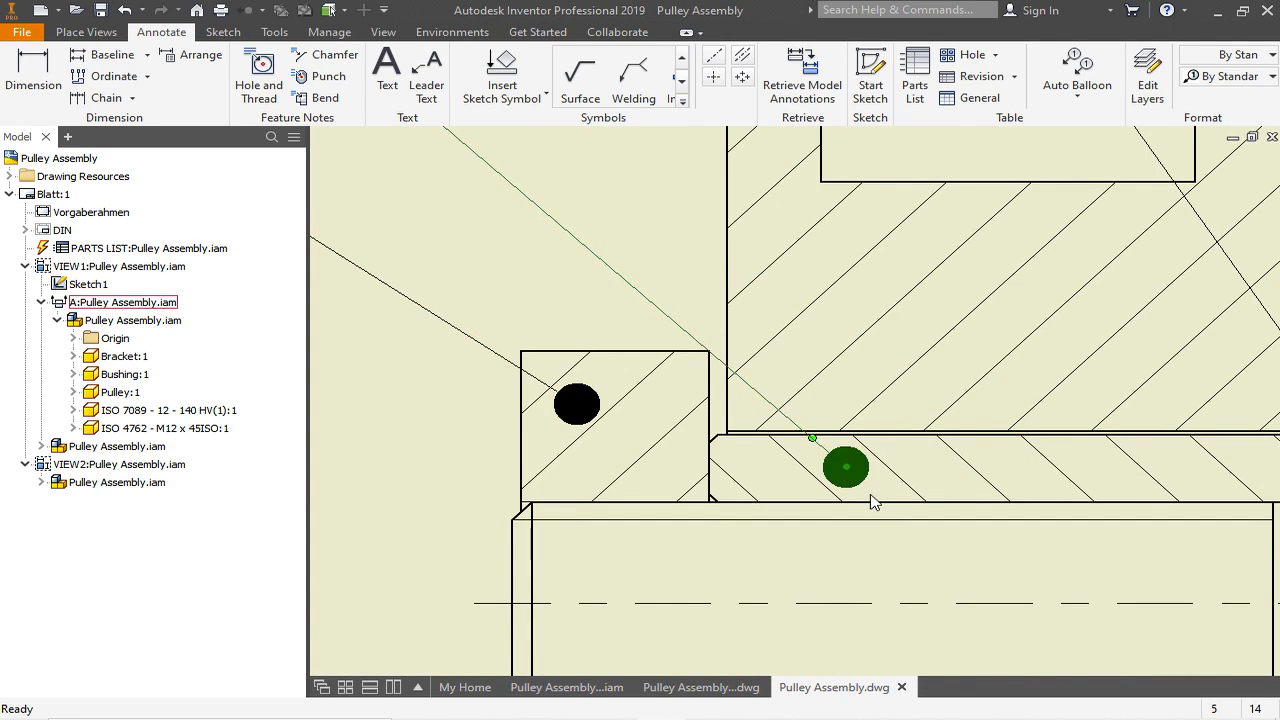
pyautogui.scroll(-3, 872, 500)
pyautogui.scroll(3, 837, 354)
pyautogui.moveTo(839, 360); pyautogui.dragTo(851, 420)
pyautogui.scroll(-3, 797, 457)
pyautogui.scroll(3, 1078, 532)
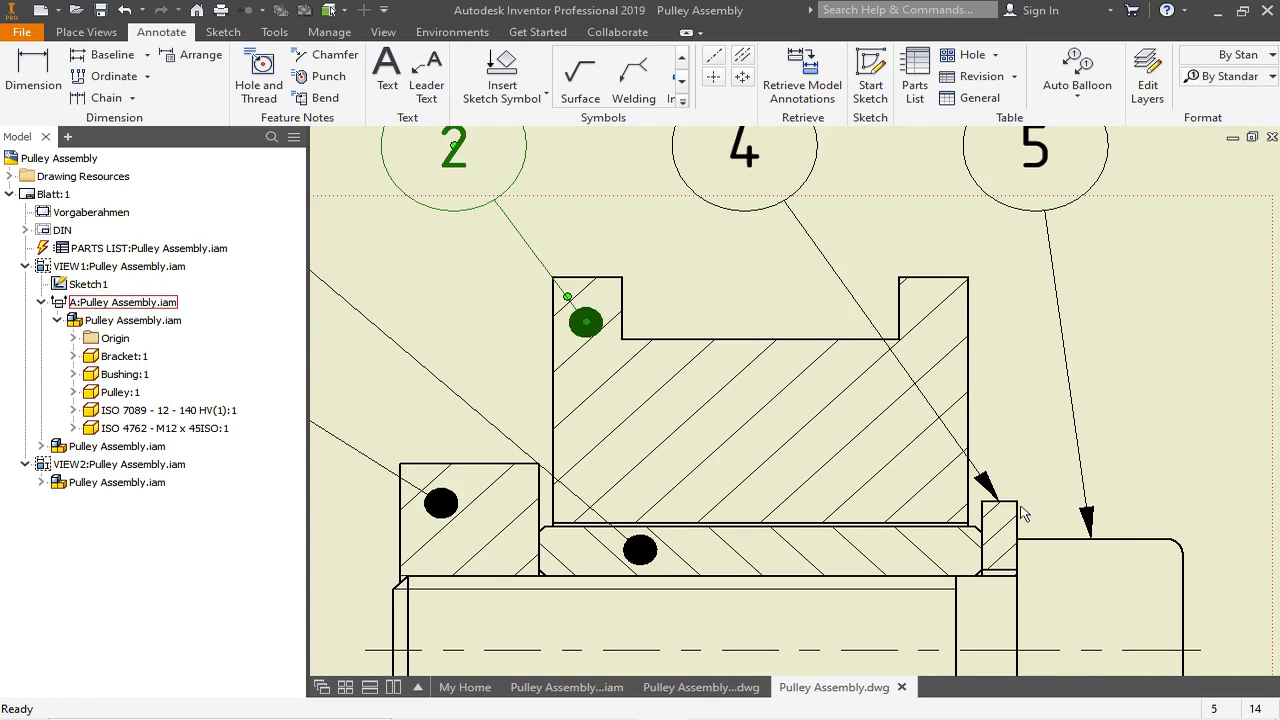
# - Adjust balloon 4's leader end on the washer's edge and move balloon 5's leader end inside the cap screw head
pyautogui.moveTo(1000, 503)
pyautogui.mouseDown()
pyautogui.moveTo(1021, 536)
pyautogui.moveTo(1001, 502)
pyautogui.mouseUp()
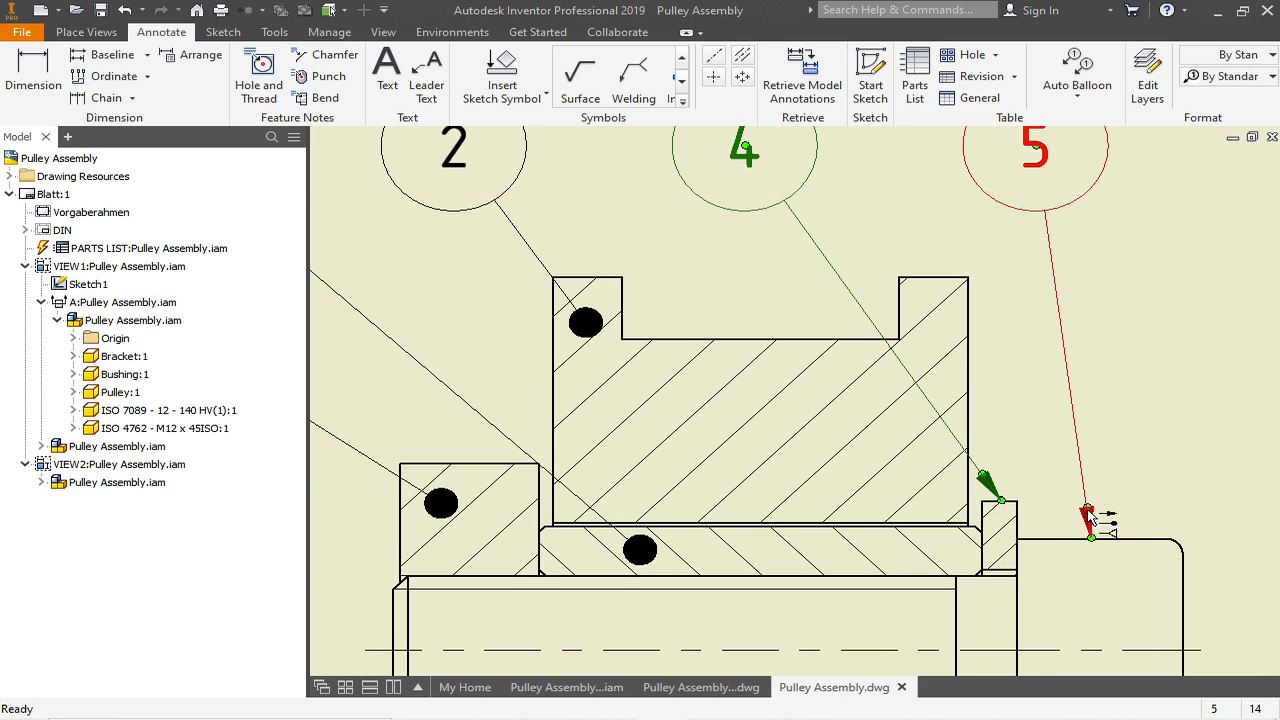
pyautogui.scroll(4, 1055, 471)
pyautogui.scroll(-3, 1077, 486)
pyautogui.moveTo(1050, 458)
pyautogui.mouseDown()
pyautogui.moveTo(1066, 466)
pyautogui.moveTo(1097, 443)
pyautogui.moveTo(1137, 494)
pyautogui.moveTo(1083, 490)
pyautogui.moveTo(1072, 502)
pyautogui.mouseUp()
pyautogui.scroll(2, 1060, 502)
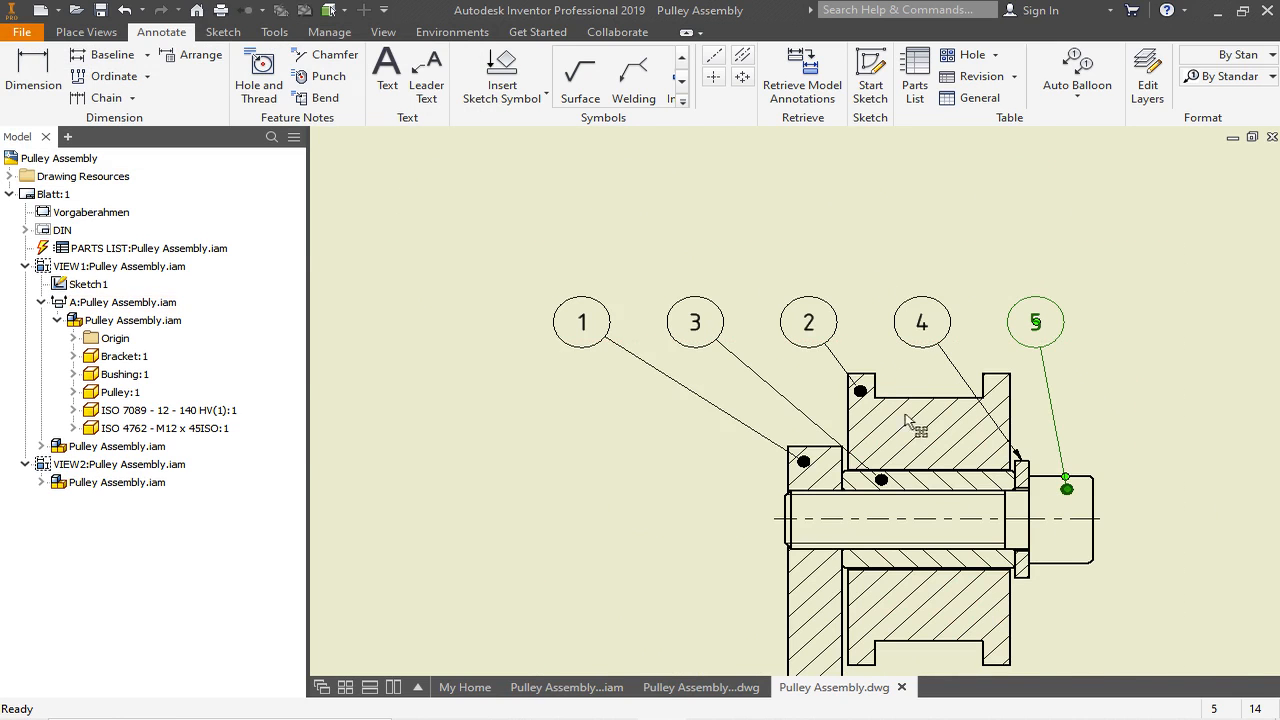
# - Change the Alternate (ISO) leader style's arrowhead to Small Dot and save the style
pyautogui.scroll(2, 945, 260)
pyautogui.scroll(-2, 891, 420)
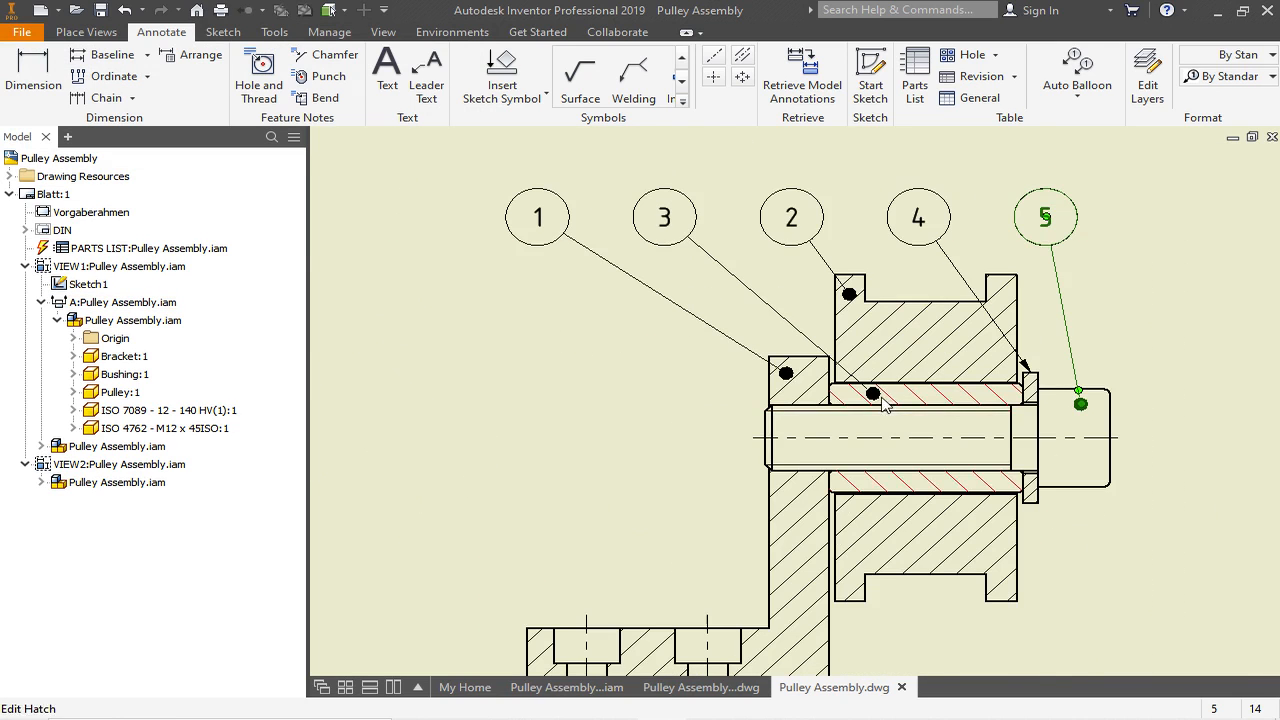
pyautogui.scroll(-2, 880, 402)
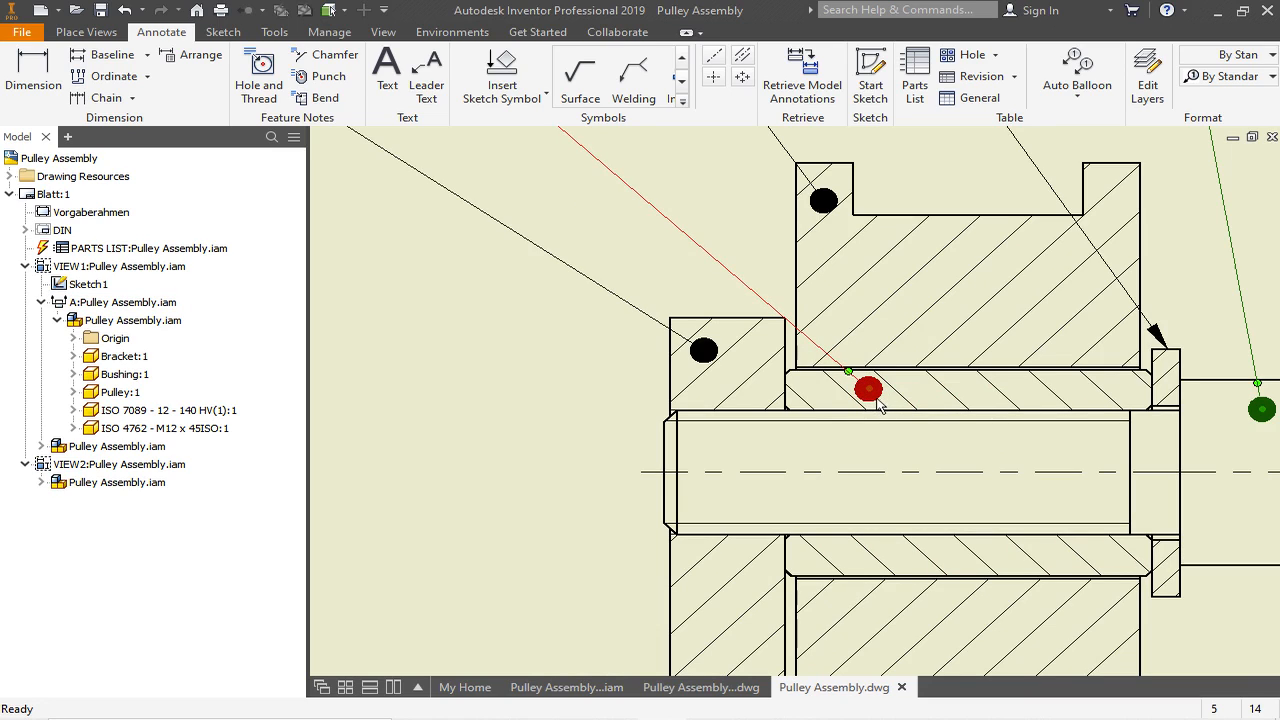
pyautogui.scroll(2, 620, 341)
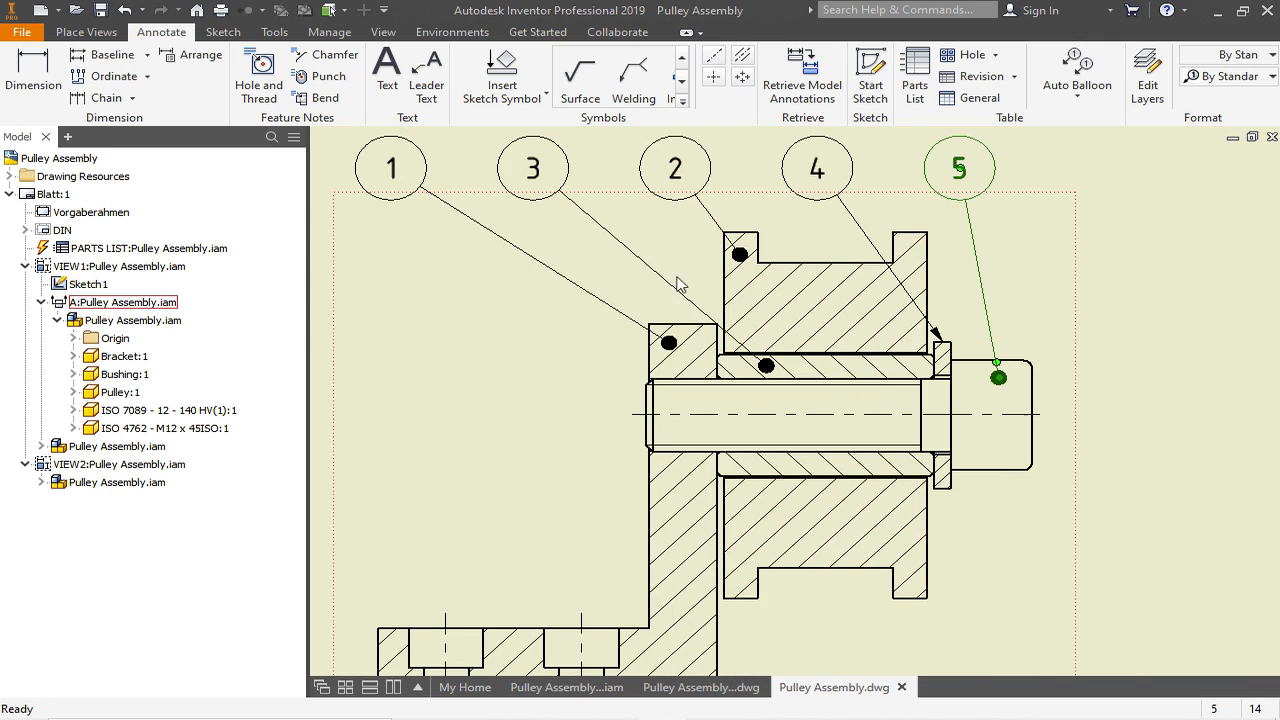
pyautogui.click(332, 36)
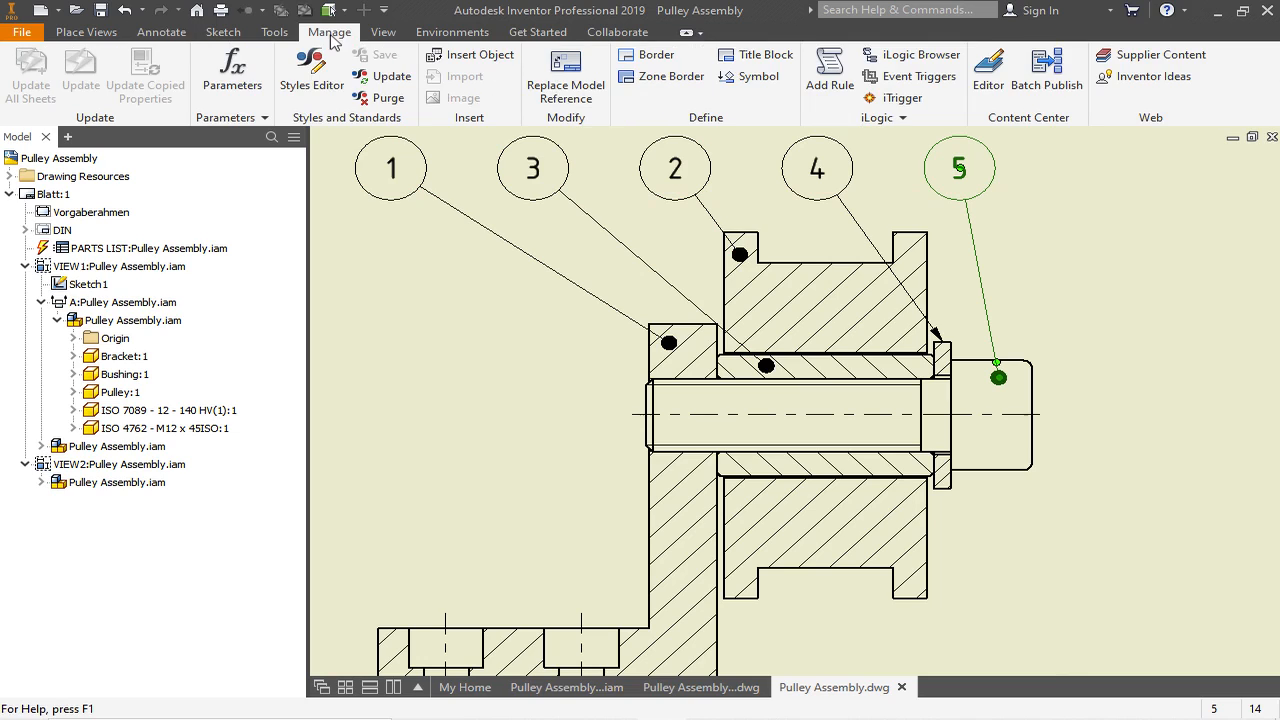
pyautogui.click(316, 70)
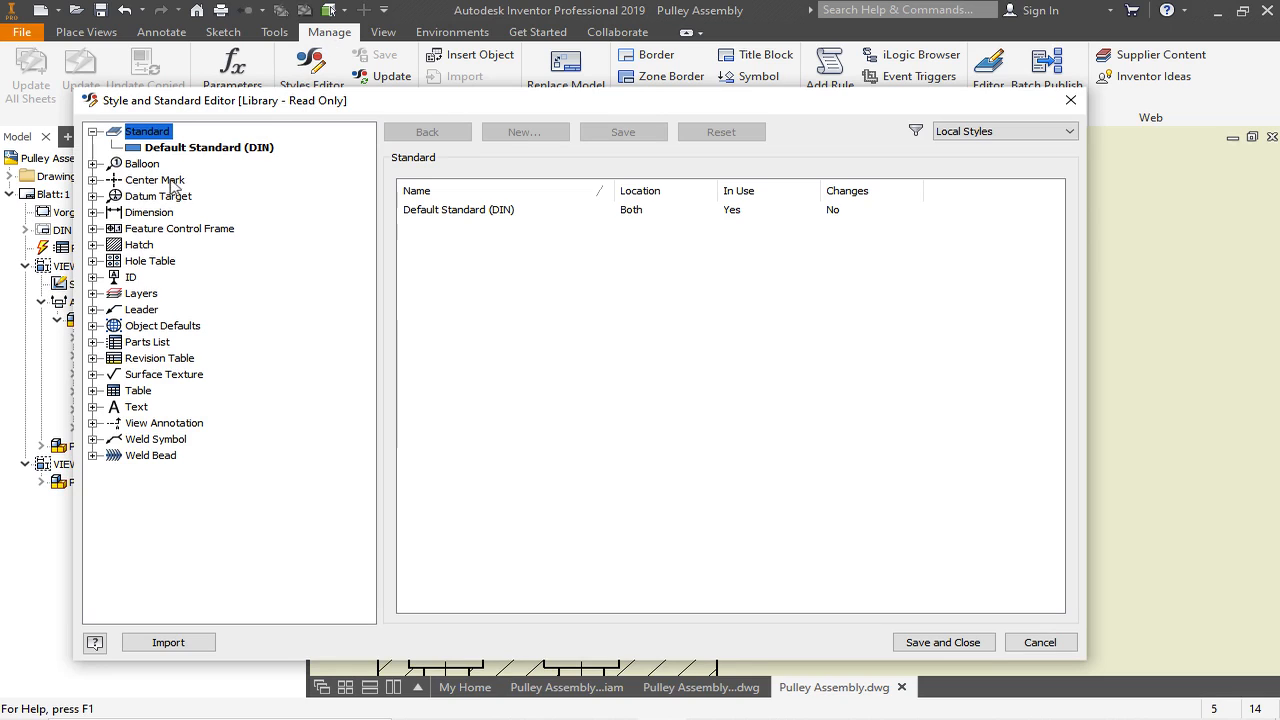
pyautogui.click(93, 310)
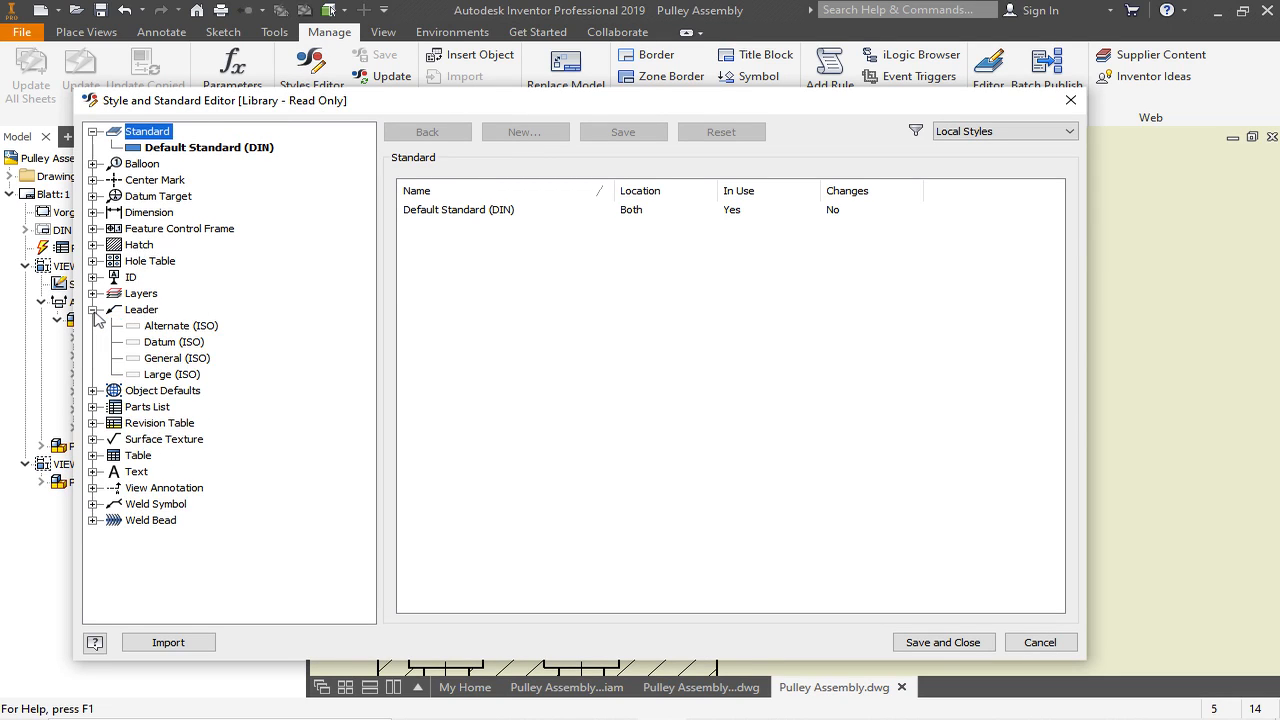
pyautogui.click(155, 327)
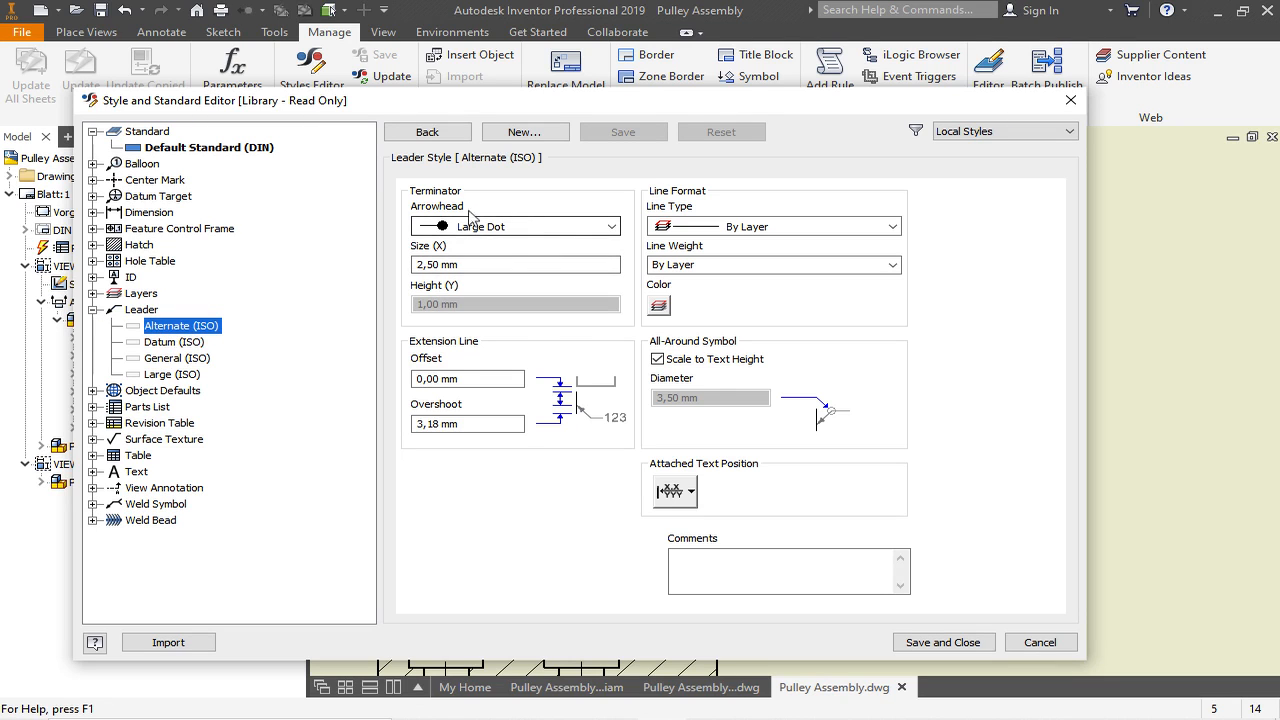
pyautogui.click(611, 227)
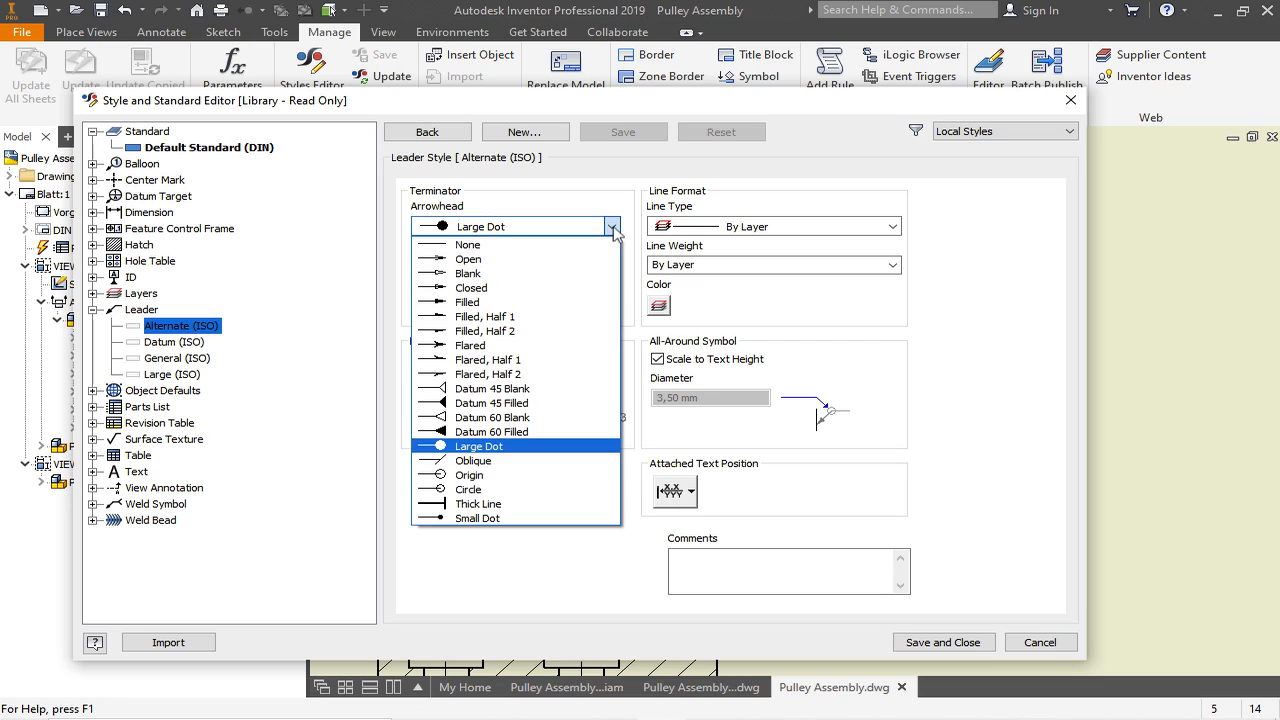
pyautogui.click(491, 518)
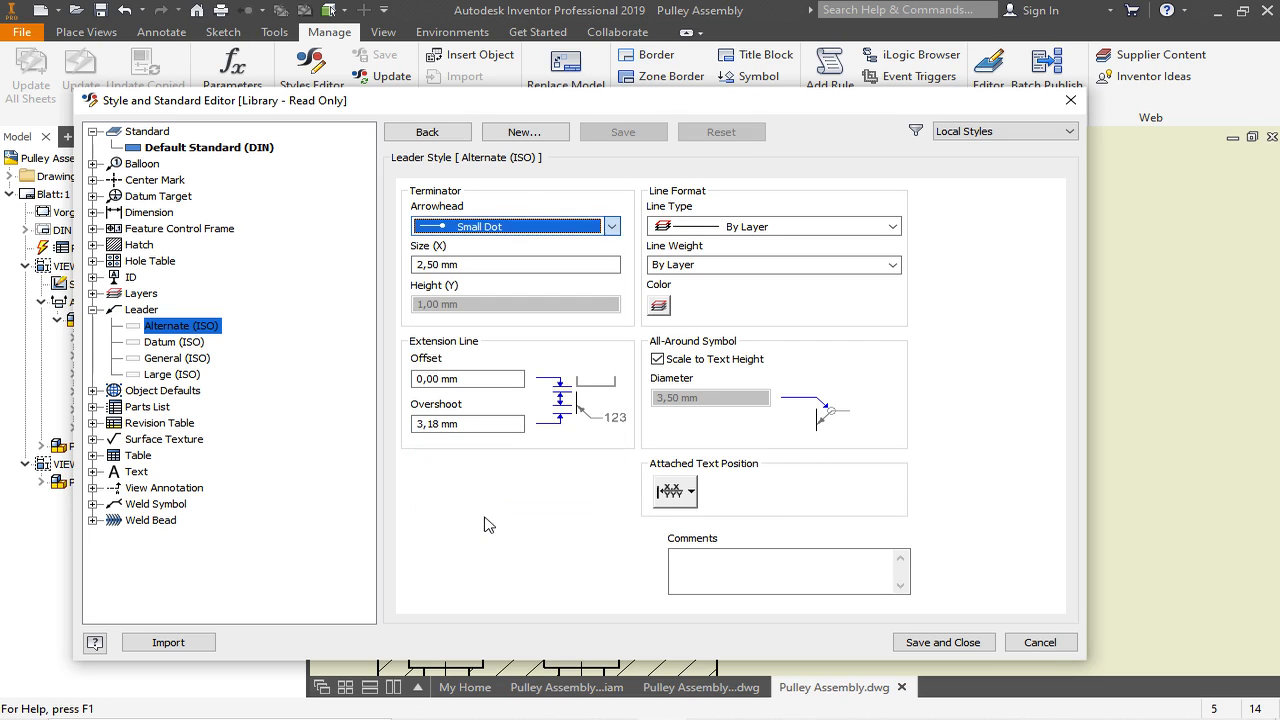
pyautogui.click(967, 645)
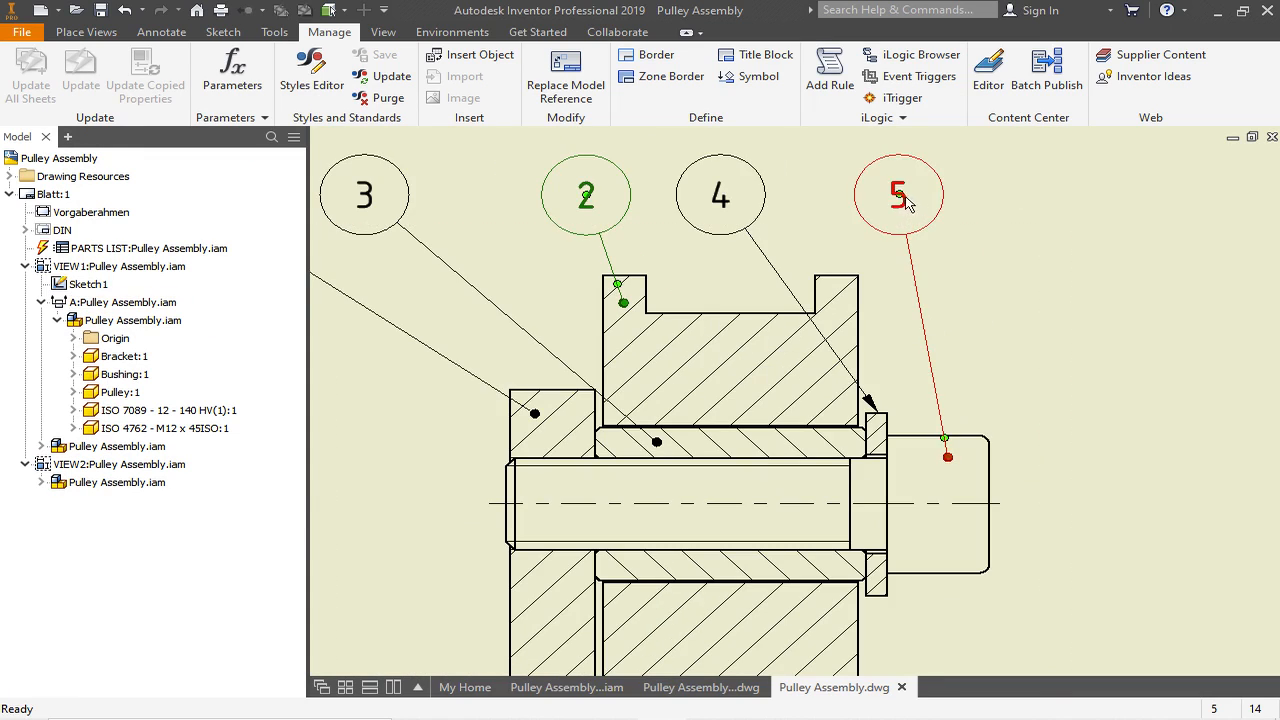
# - Shift balloons 5 and 4 outward beyond the pulley and move balloon 4's leader end inside the washer
pyautogui.moveTo(908, 198); pyautogui.dragTo(1093, 202)
pyautogui.moveTo(723, 196); pyautogui.dragTo(972, 223)
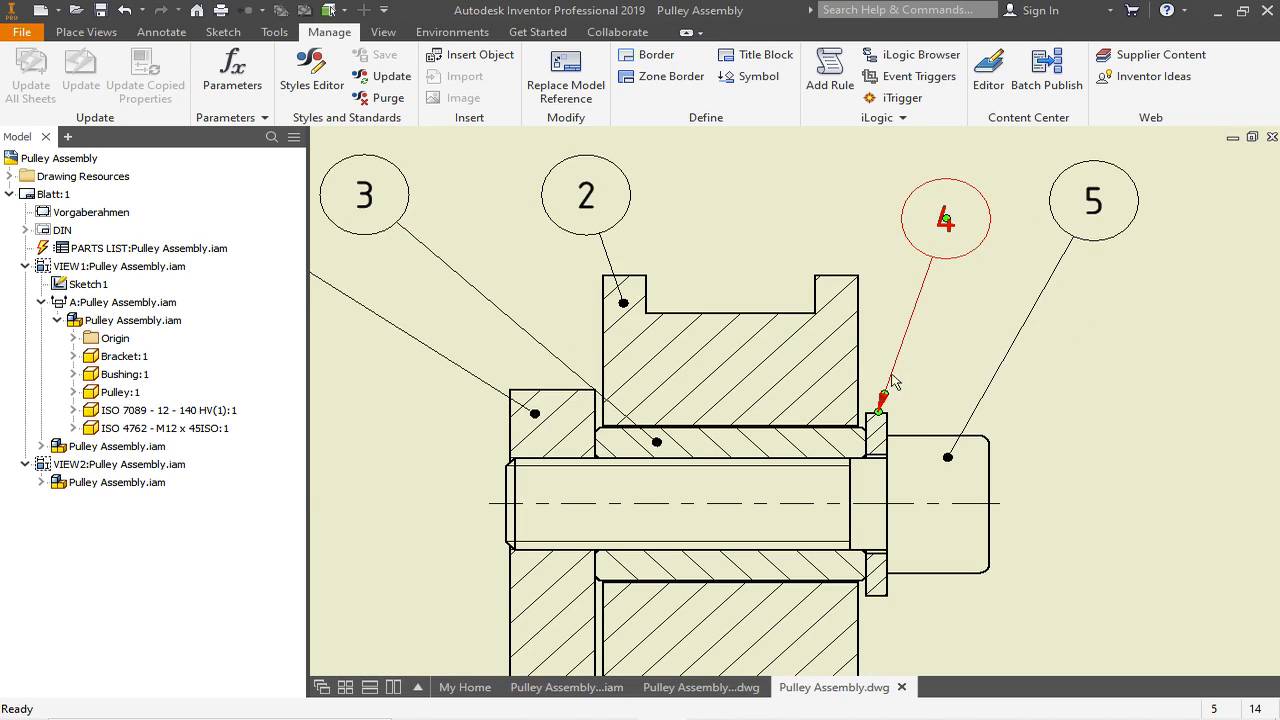
pyautogui.scroll(-3, 883, 414)
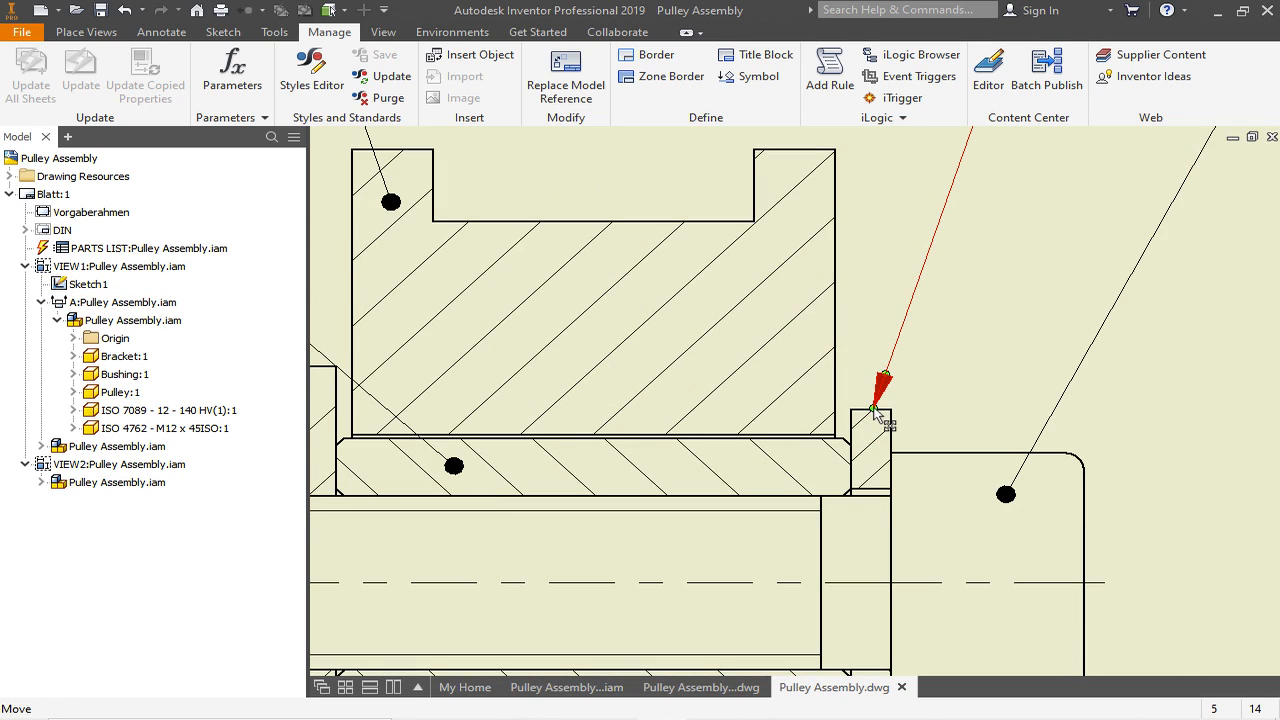
pyautogui.moveTo(875, 412)
pyautogui.mouseDown()
pyautogui.moveTo(918, 438)
pyautogui.moveTo(870, 432)
pyautogui.mouseUp()
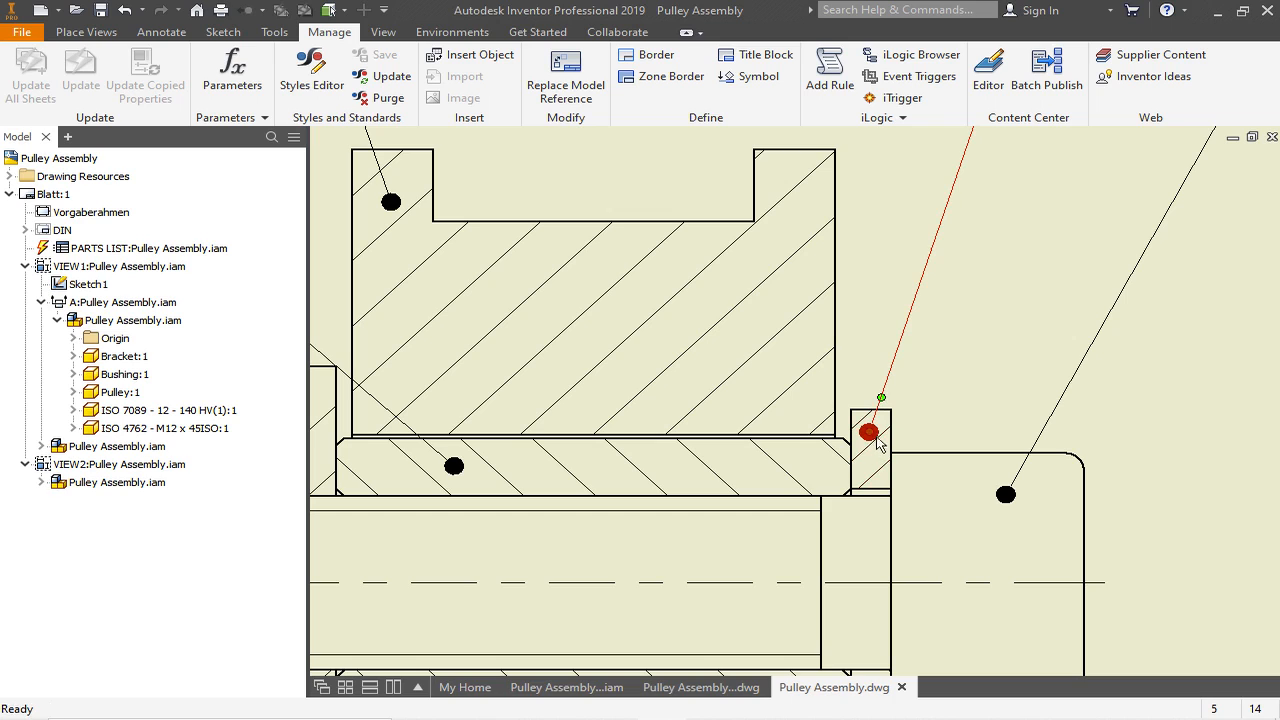
pyautogui.scroll(2, 870, 430)
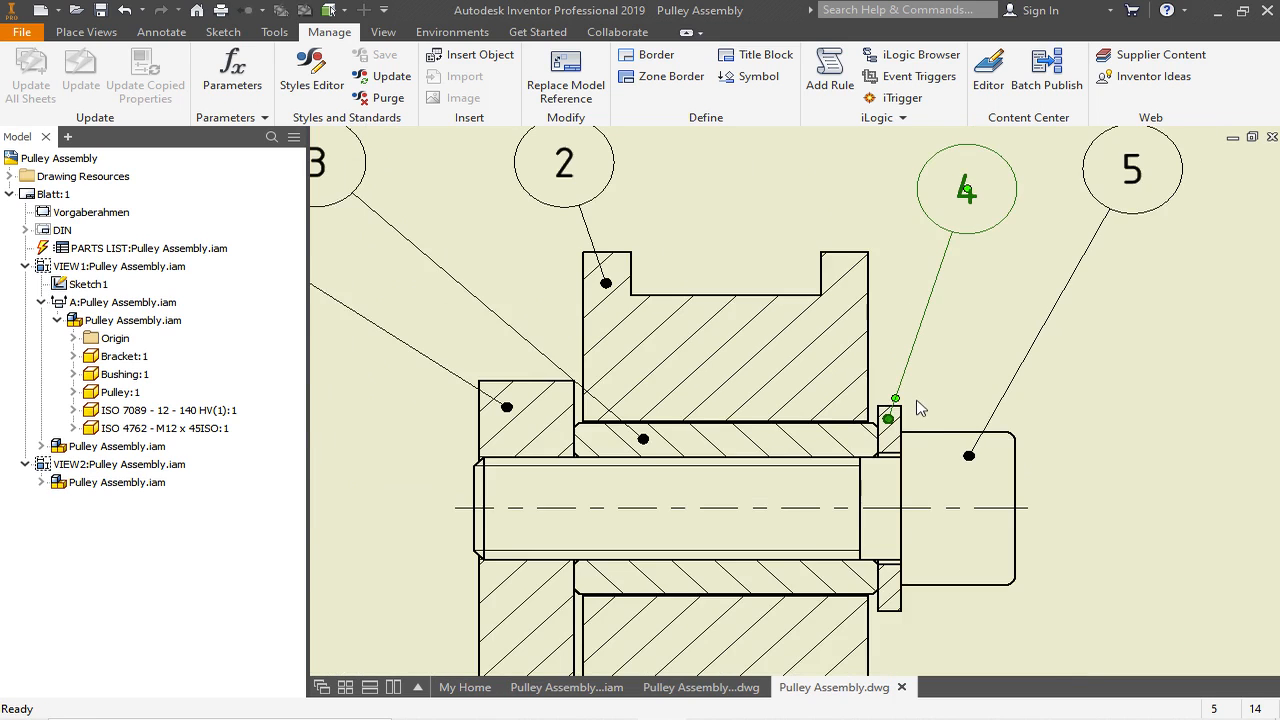
# - Reposition balloon 2 above the pulley's upper flange and nudge balloon 4 slightly above the washer
pyautogui.scroll(2, 915, 405)
pyautogui.moveTo(719, 263)
pyautogui.mouseDown()
pyautogui.moveTo(780, 268)
pyautogui.moveTo(787, 236)
pyautogui.mouseUp()
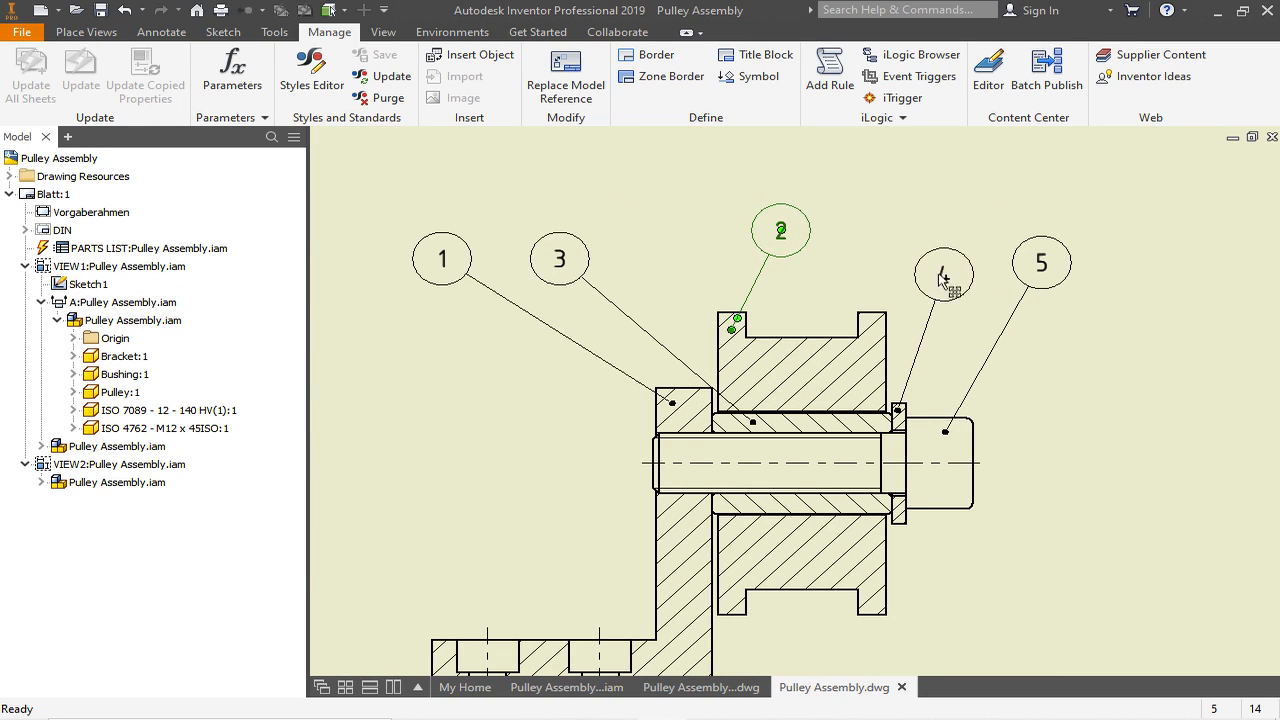
pyautogui.moveTo(947, 276)
pyautogui.mouseDown()
pyautogui.moveTo(946, 294)
pyautogui.moveTo(941, 281)
pyautogui.mouseUp()
pyautogui.moveTo(785, 221); pyautogui.dragTo(766, 234)
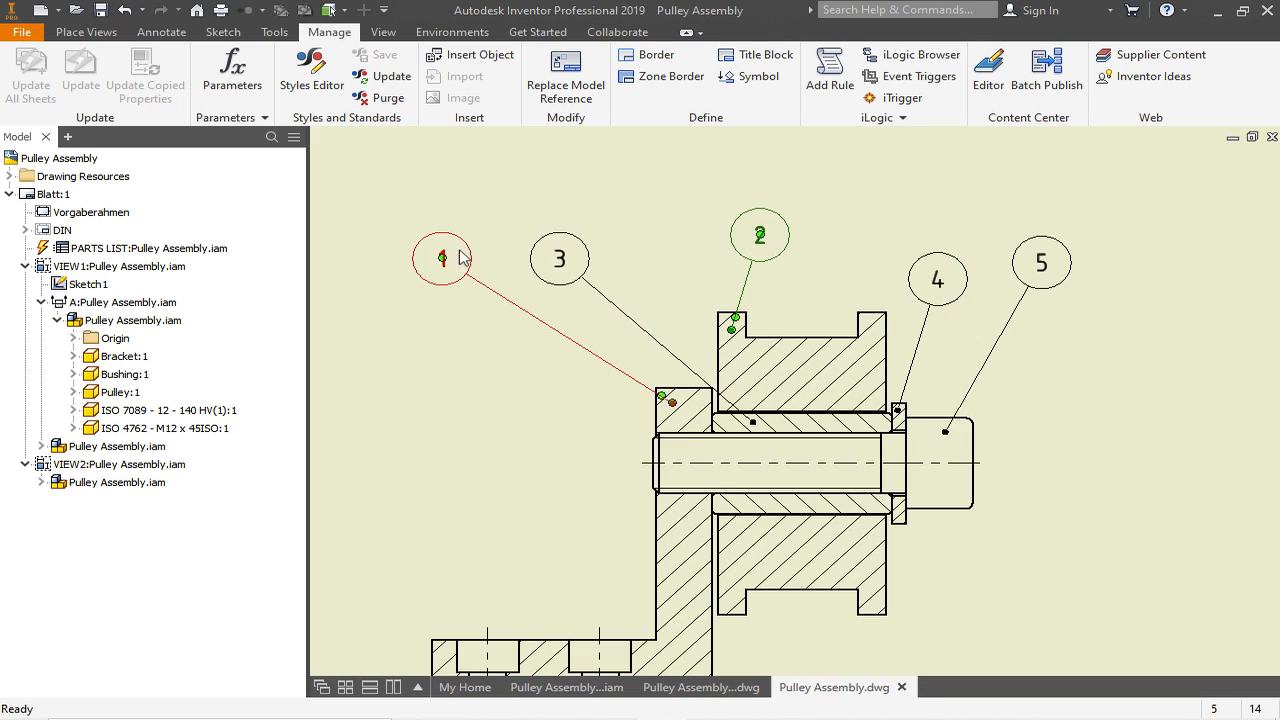
pyautogui.click(656, 226)
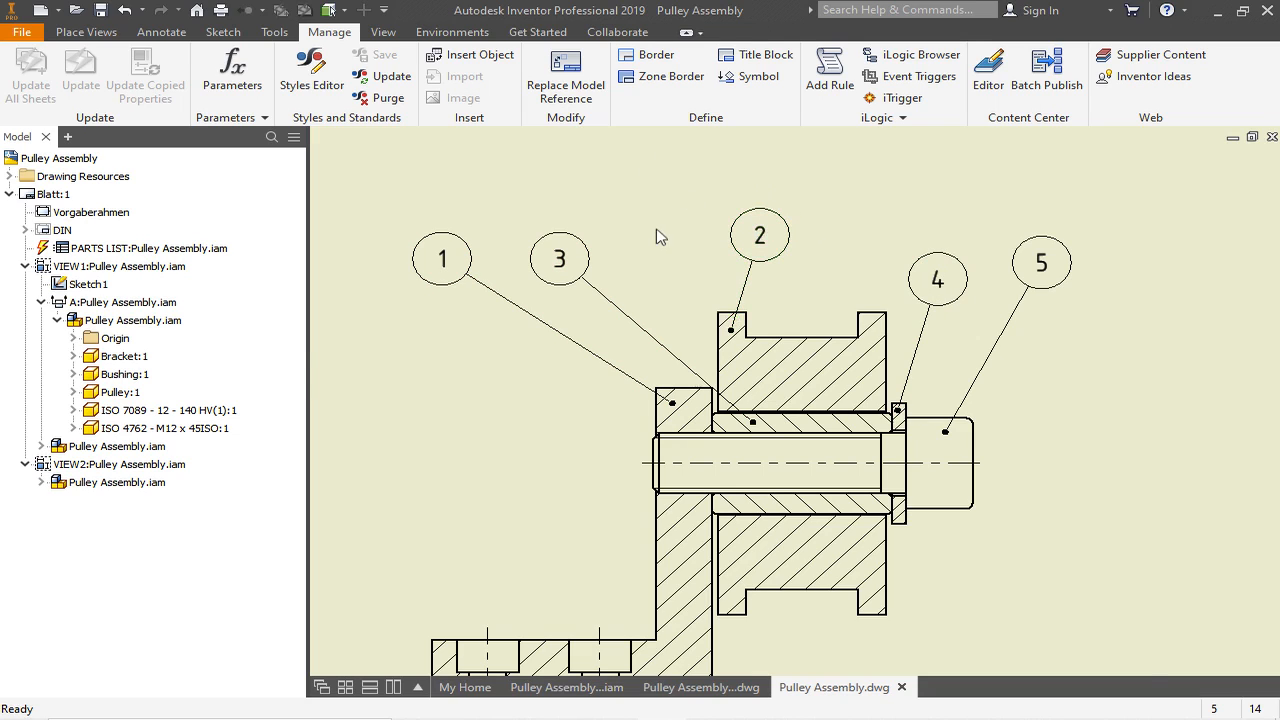
# - Select all five item balloons and align them horizontally in one row above section view A-A
pyautogui.scroll(-3, 657, 227)
pyautogui.moveTo(613, 302); pyautogui.dragTo(998, 377)
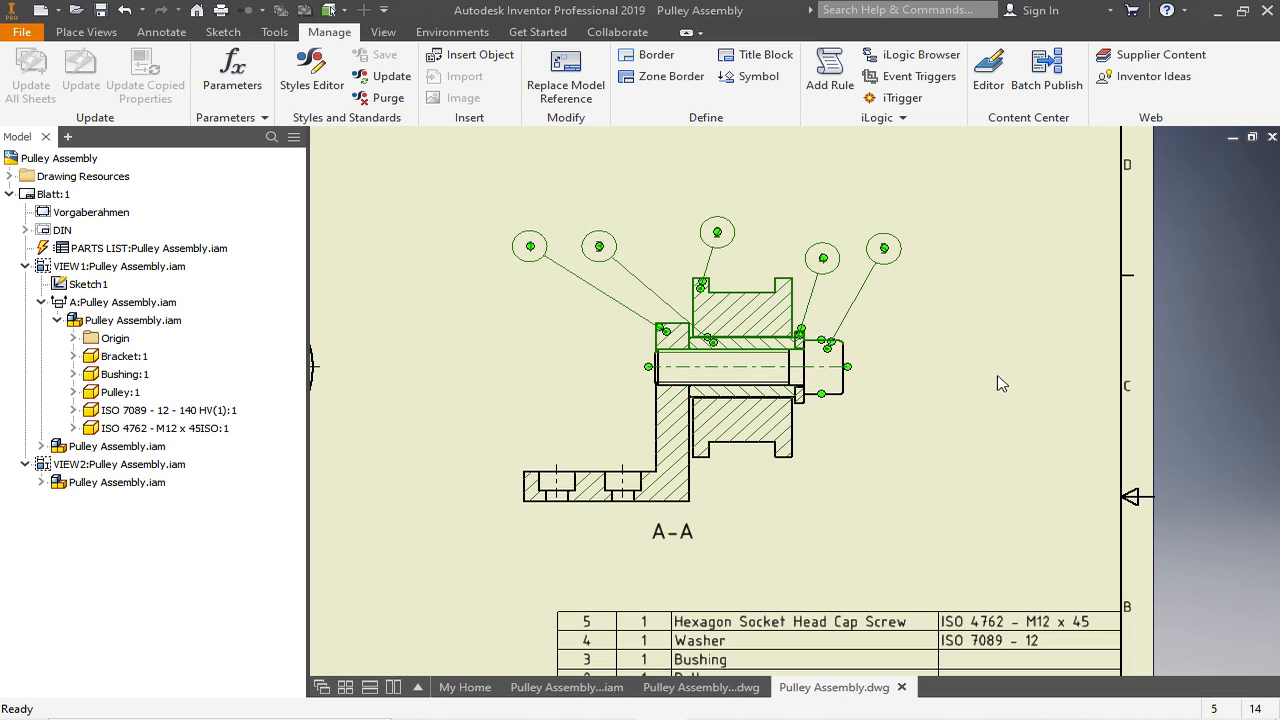
pyautogui.click(613, 190)
pyautogui.moveTo(484, 199); pyautogui.dragTo(1006, 371)
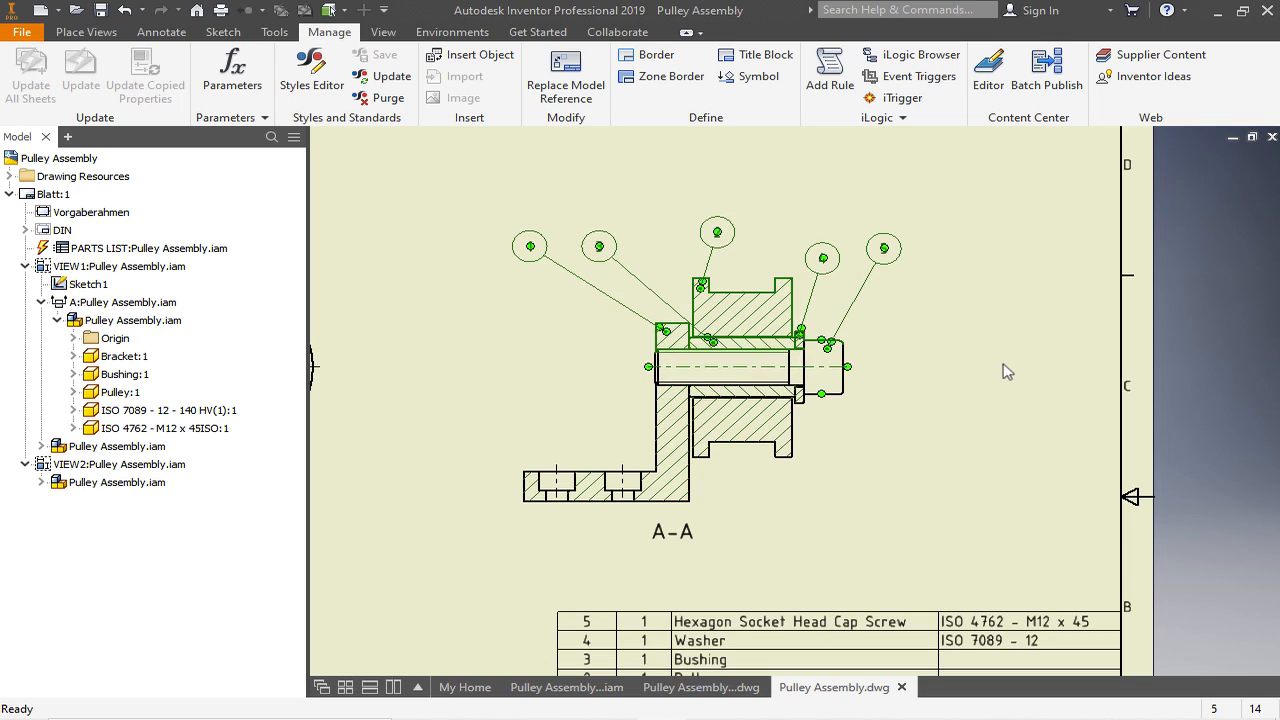
pyautogui.rightClick(885, 256)
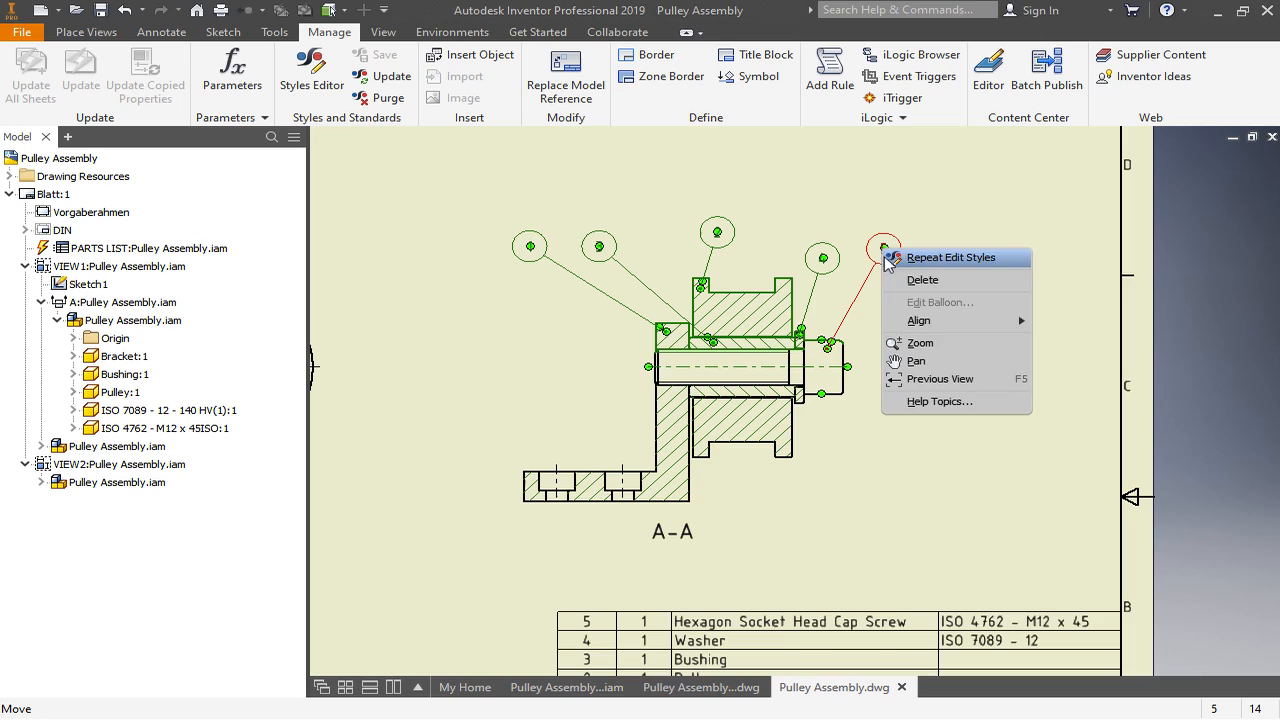
pyautogui.moveTo(927, 325)
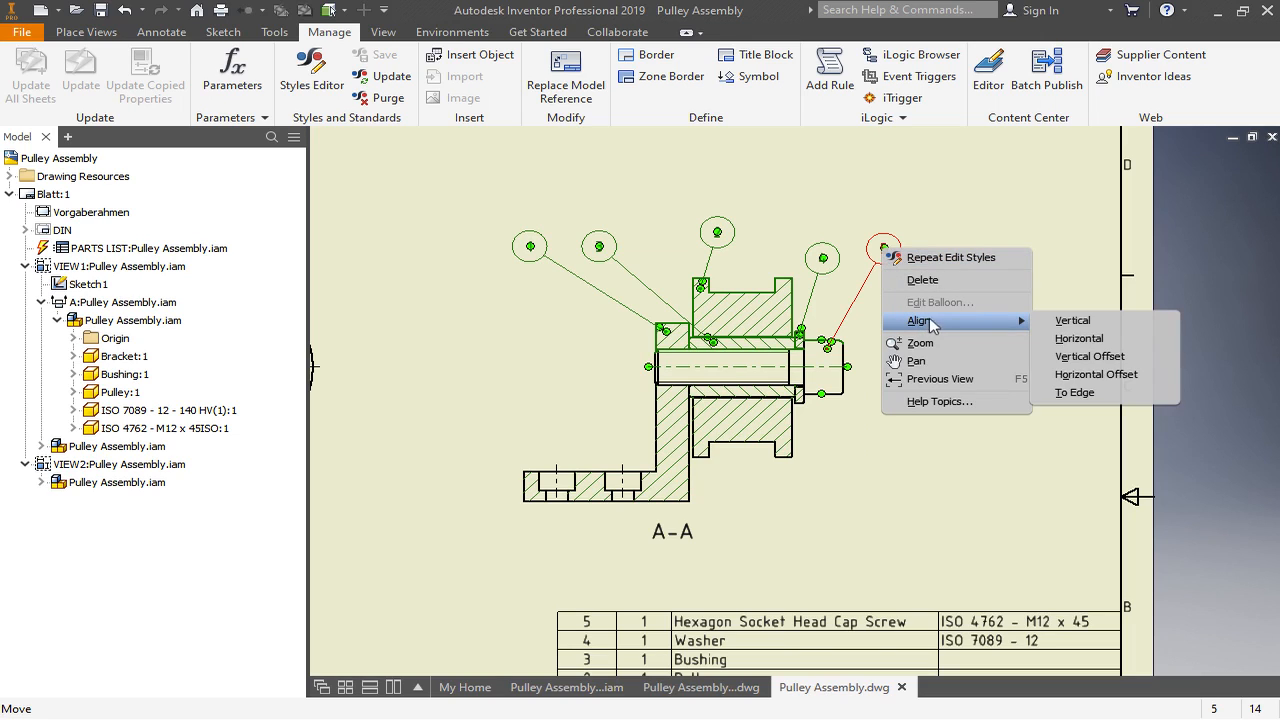
pyautogui.click(1095, 340)
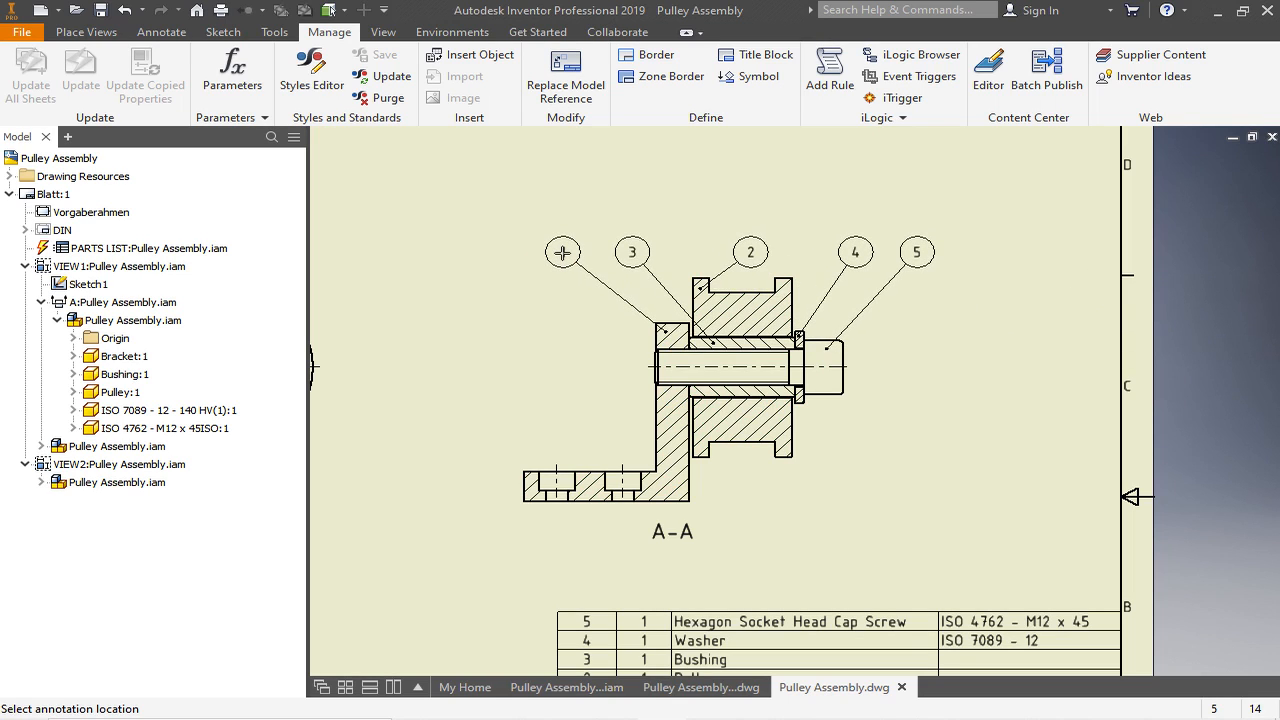
pyautogui.click(562, 252)
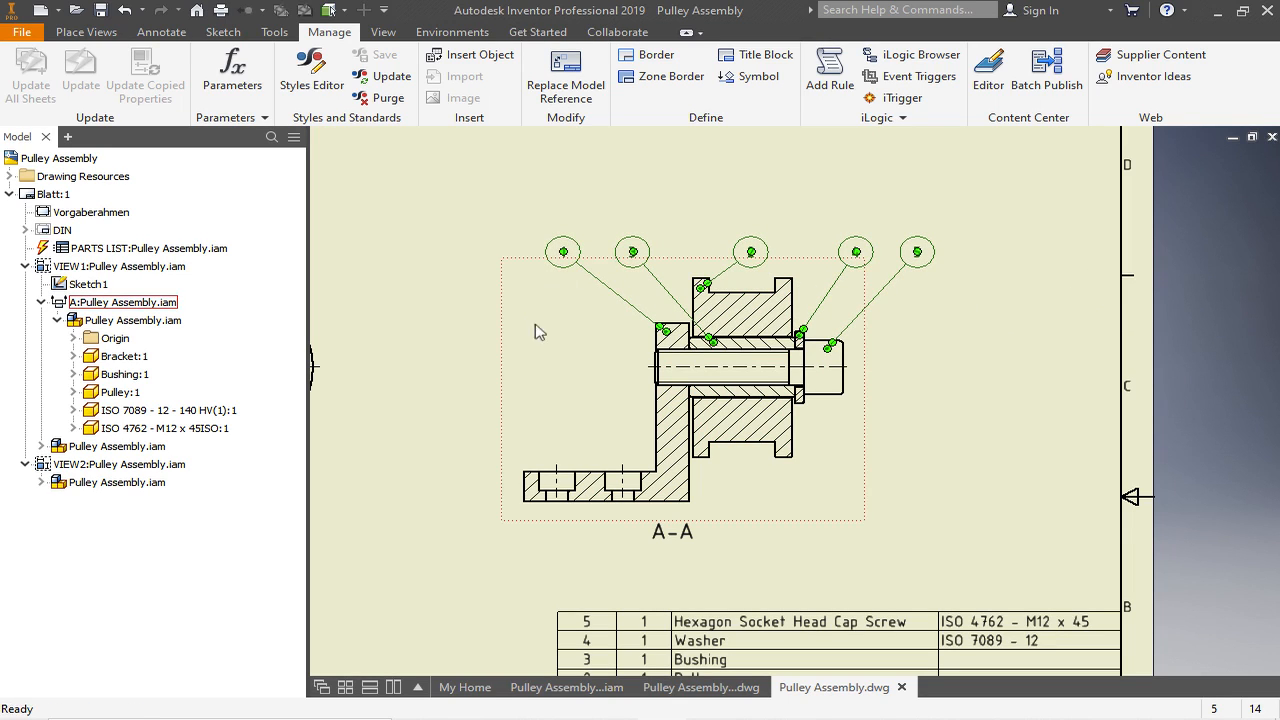
pyautogui.click(993, 426)
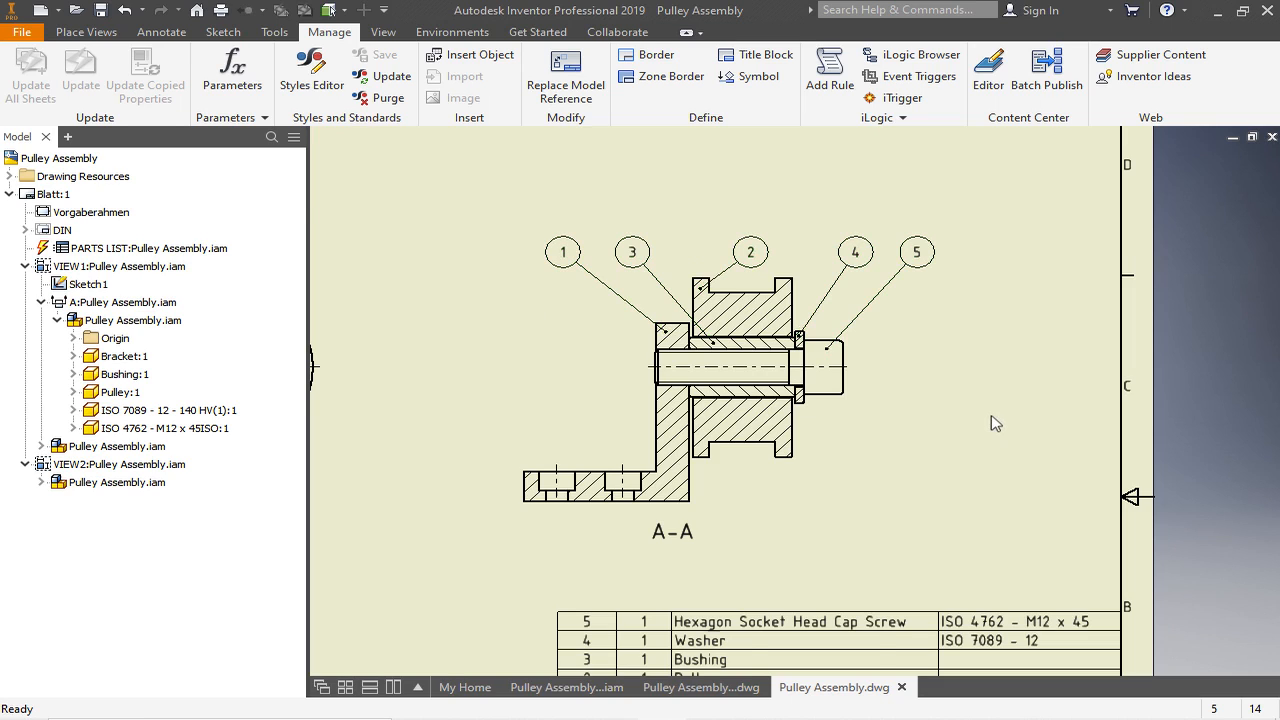
# - Open the parts list for editing and set the Bracket's NORM/MATERIAL value to S235JR
pyautogui.scroll(-3, 960, 440)
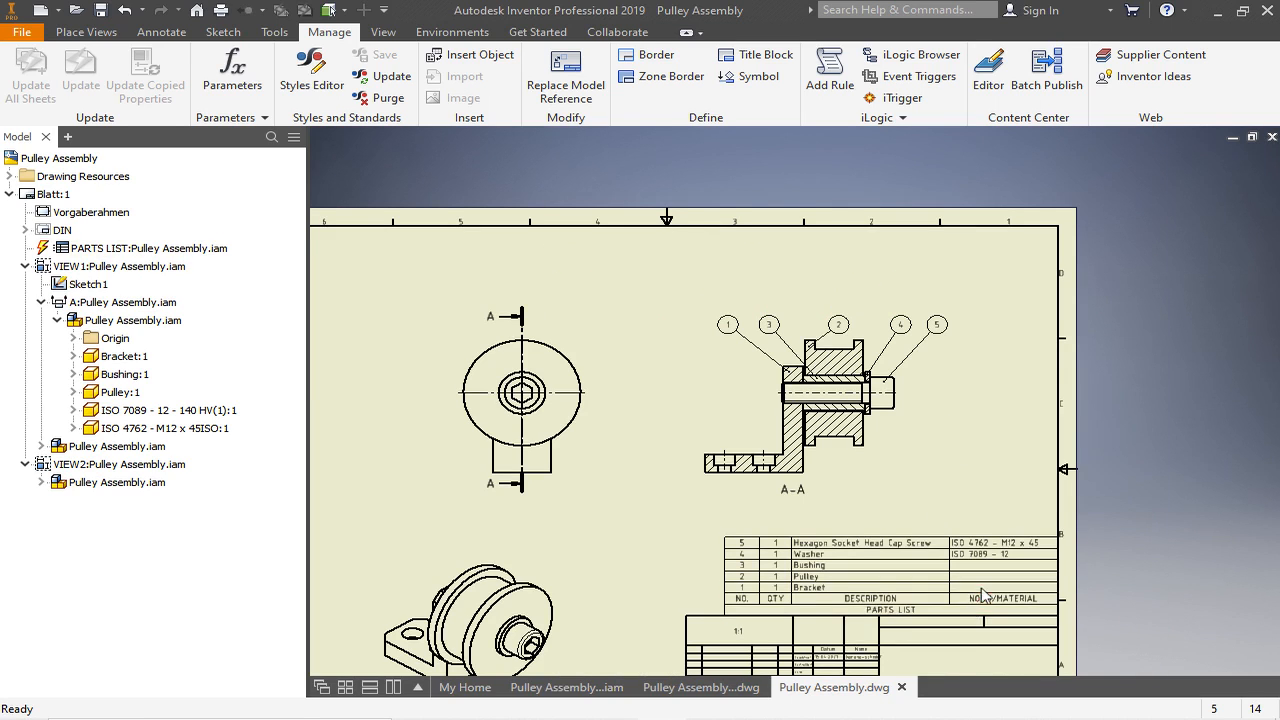
pyautogui.scroll(3, 976, 578)
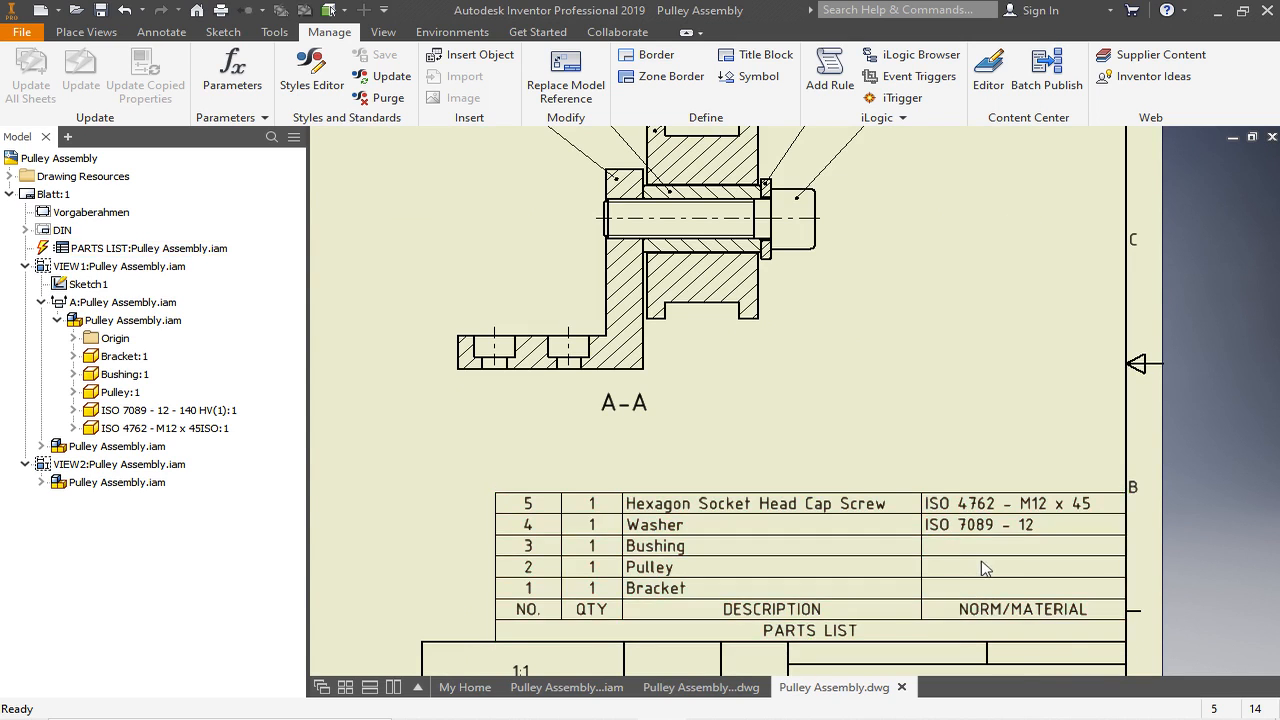
pyautogui.scroll(2, 978, 570)
pyautogui.scroll(-2, 972, 552)
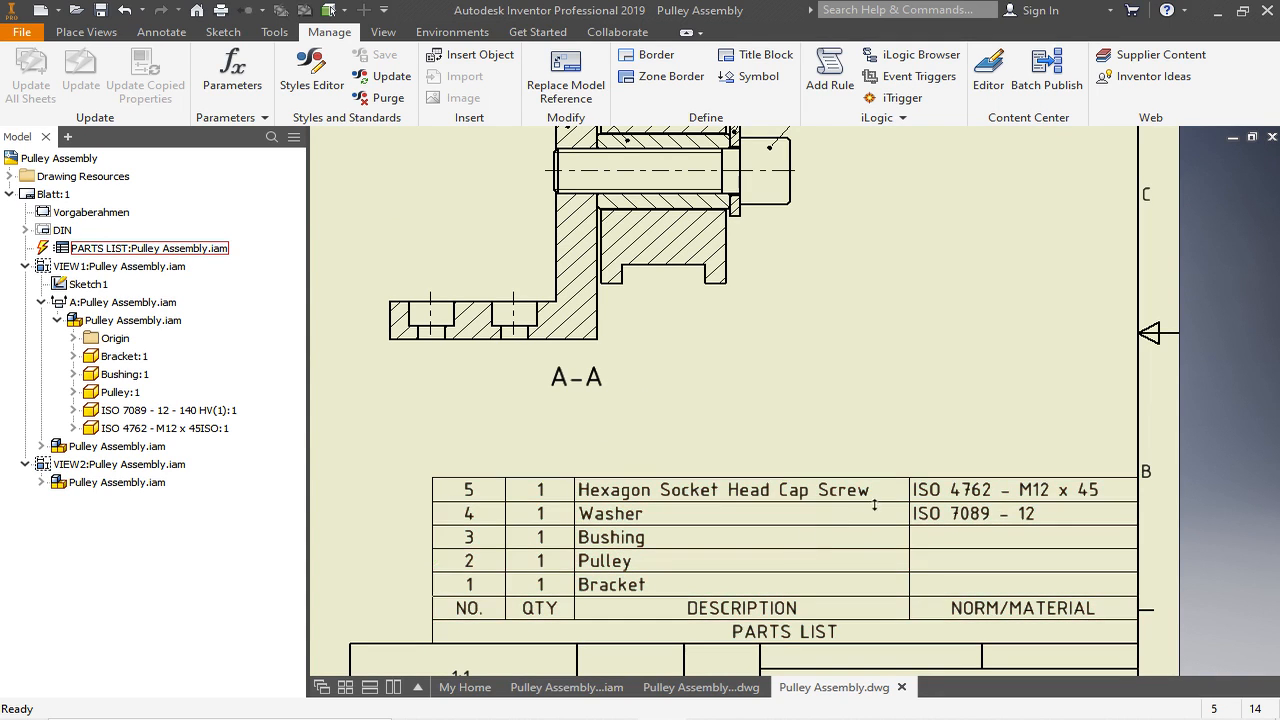
pyautogui.doubleClick(818, 616)
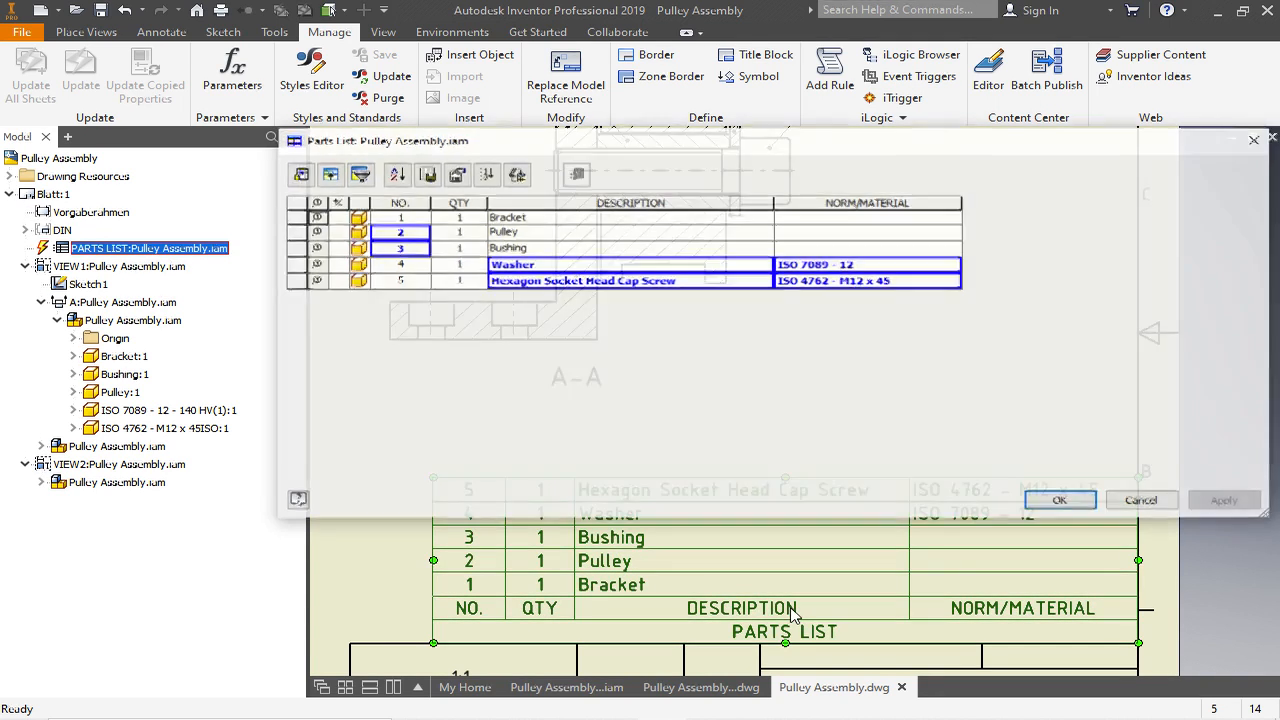
pyautogui.click(837, 218)
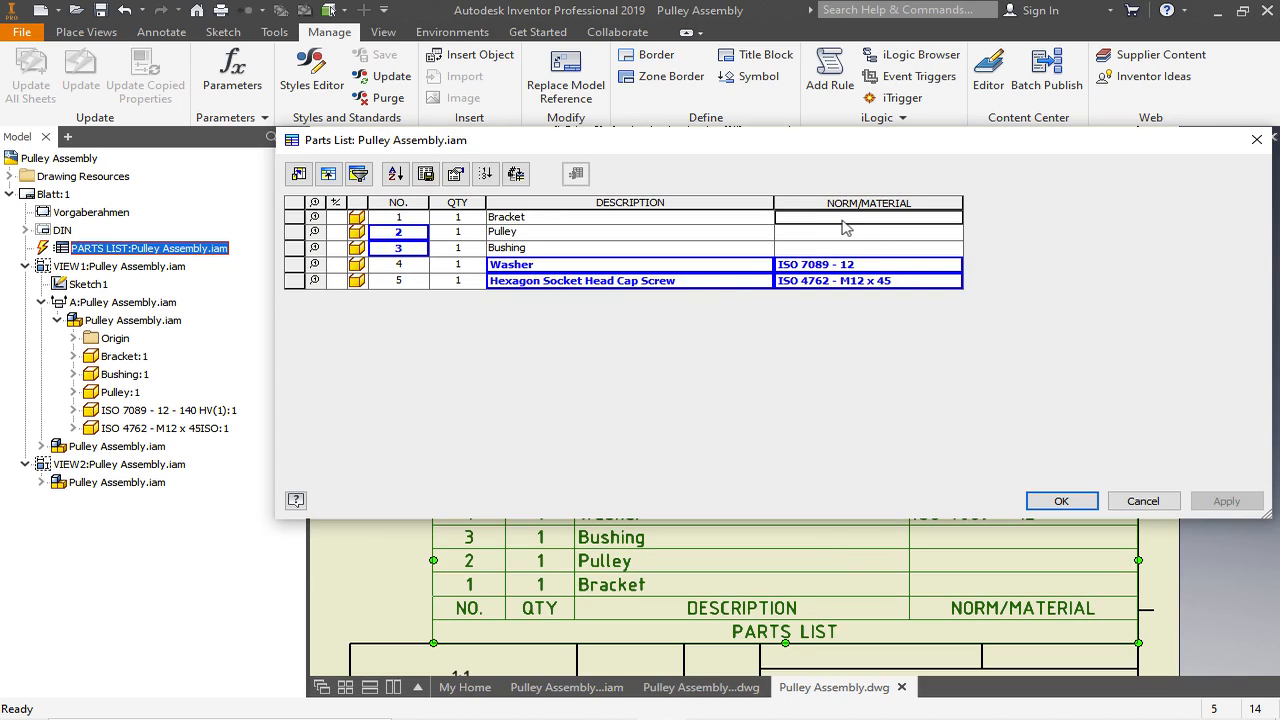
pyautogui.write('S235JR')
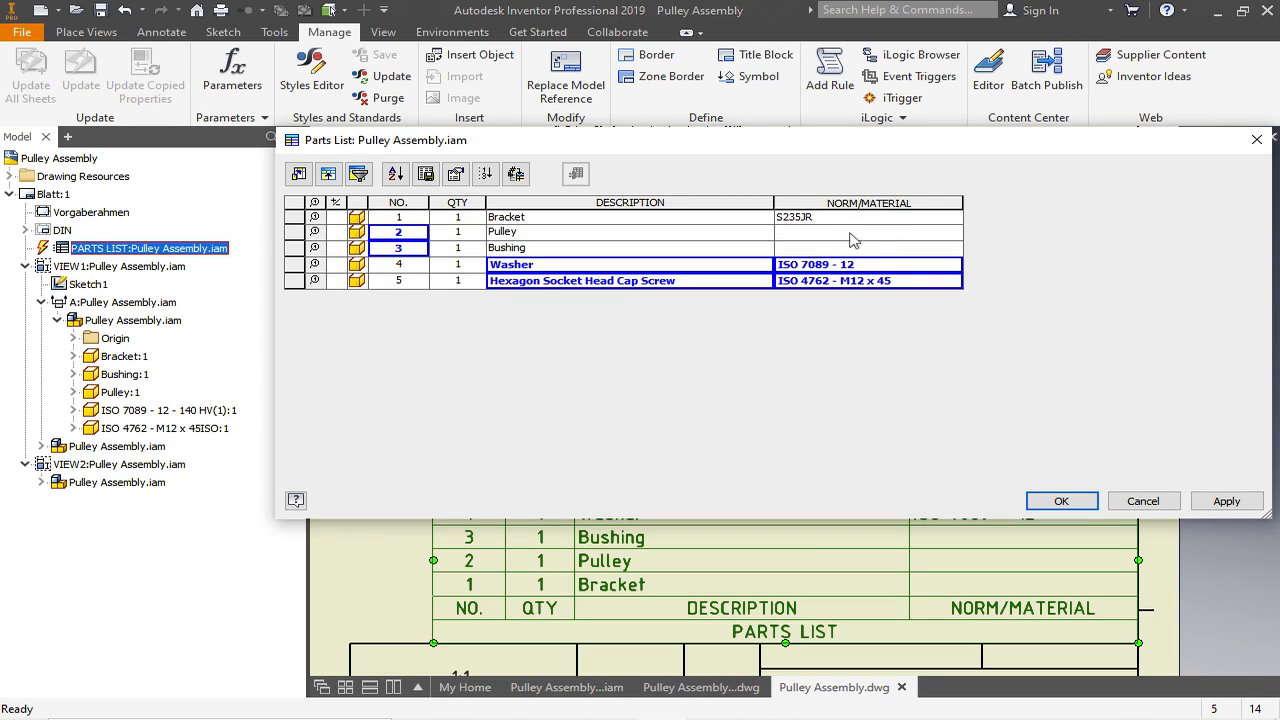
# - Set the NORM/MATERIAL value to PA for the Pulley and S235JR for the Bushing, and accept the parts list
pyautogui.click(811, 235)
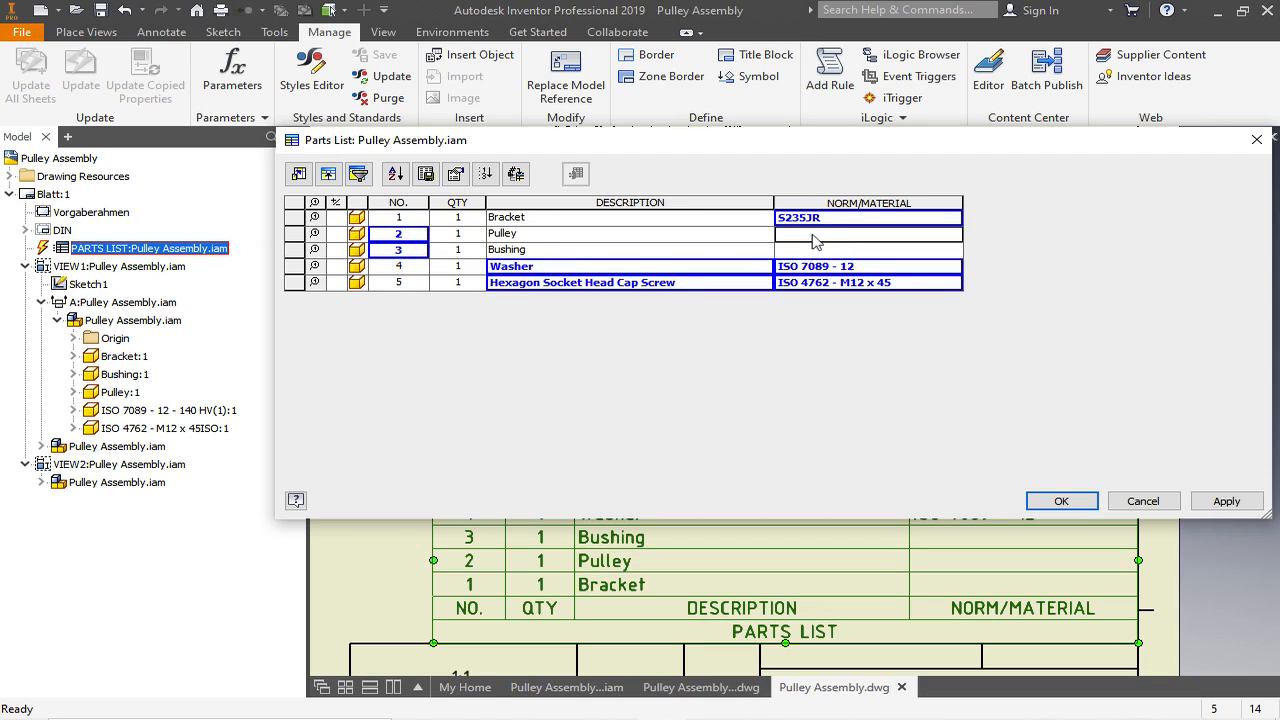
pyautogui.write('PA')
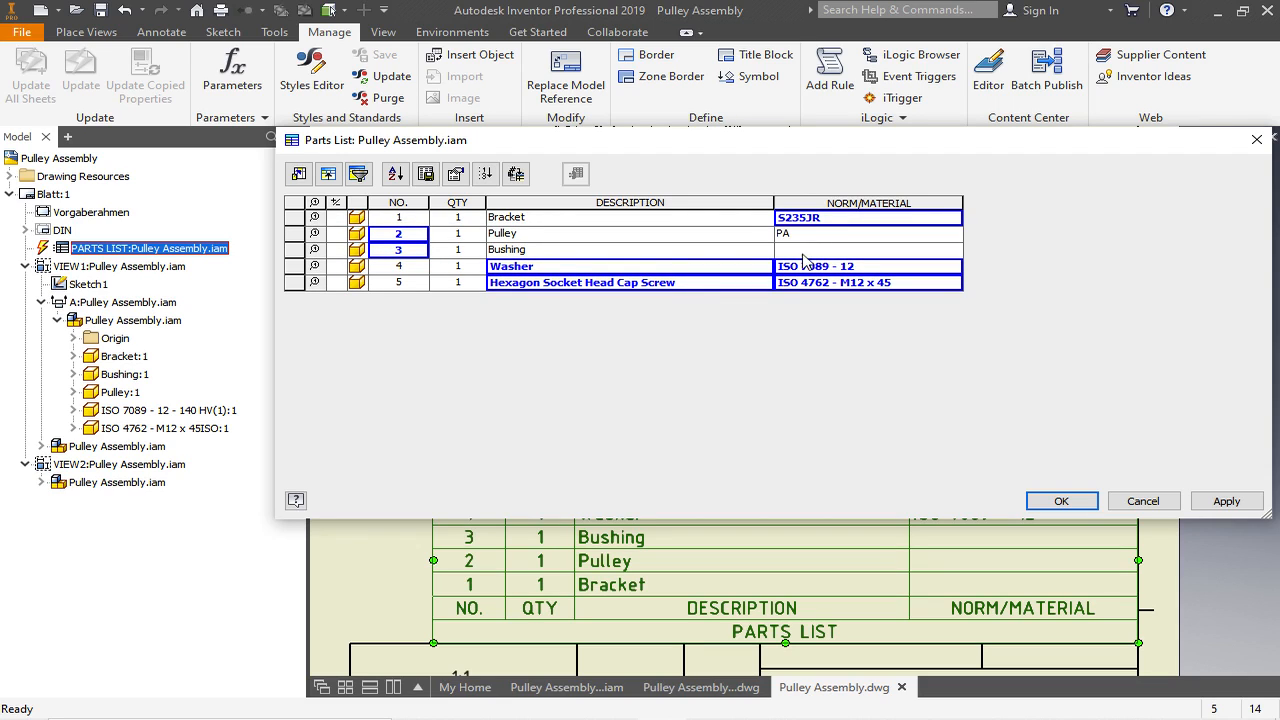
pyautogui.click(799, 250)
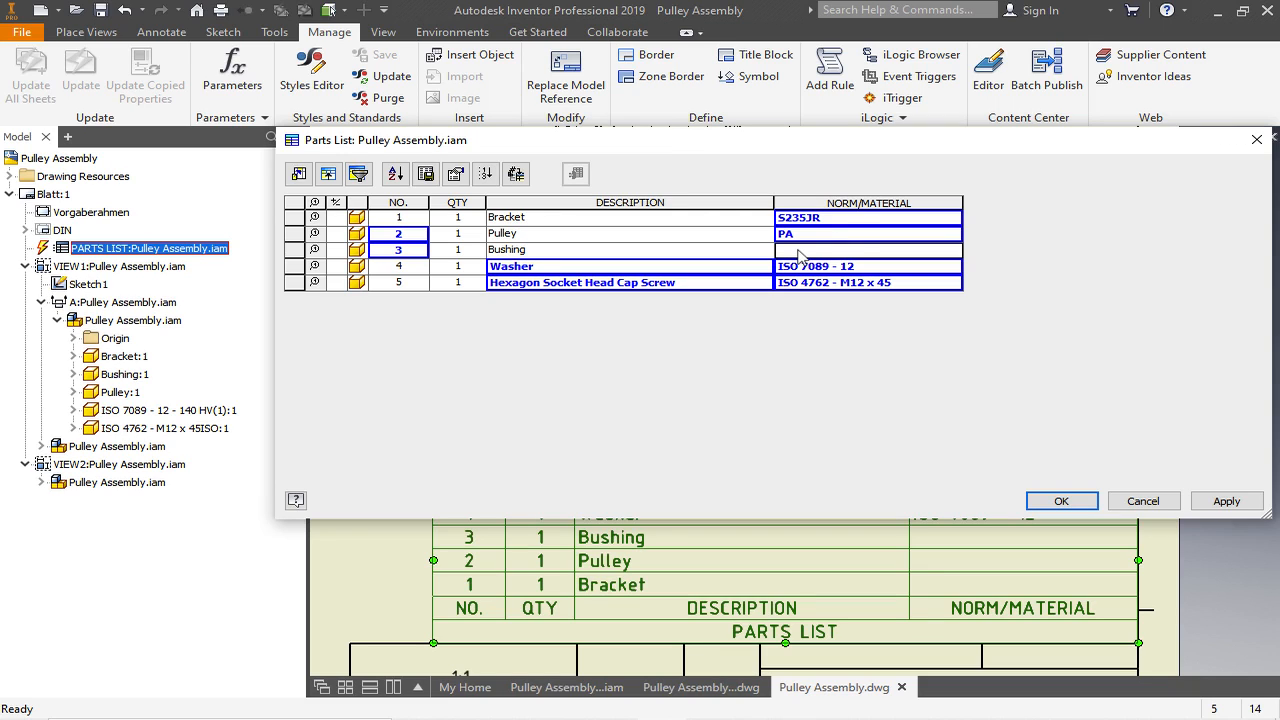
pyautogui.write('S235JR')
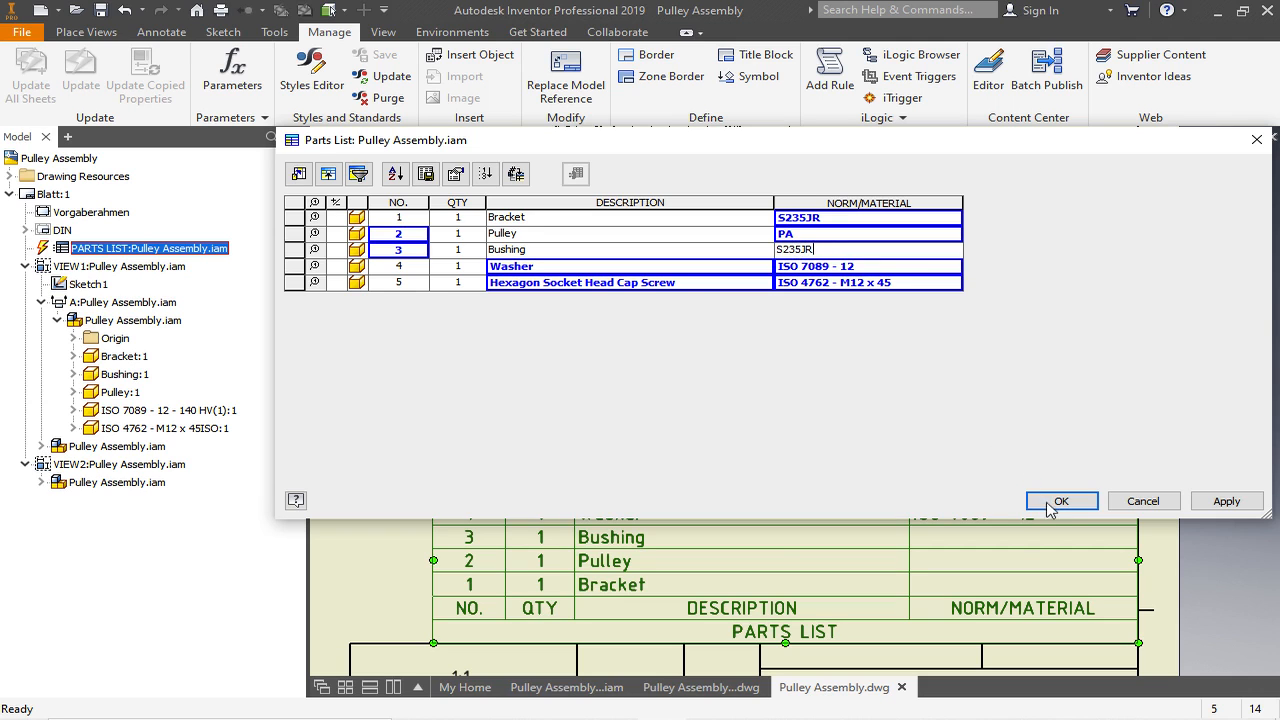
pyautogui.click(1061, 501)
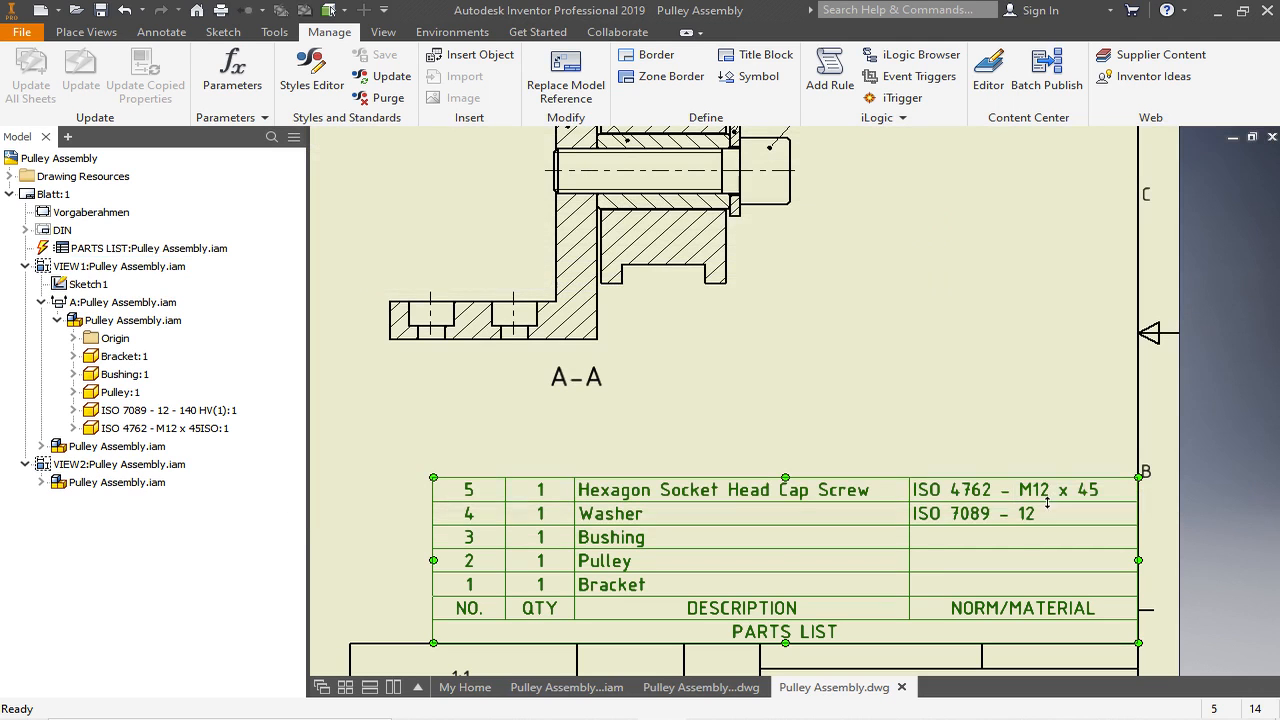
# - Shift the front view slightly up and to the left on the sheet, together with its aligned section view
pyautogui.scroll(-2, 1007, 304)
pyautogui.scroll(-2, 1012, 315)
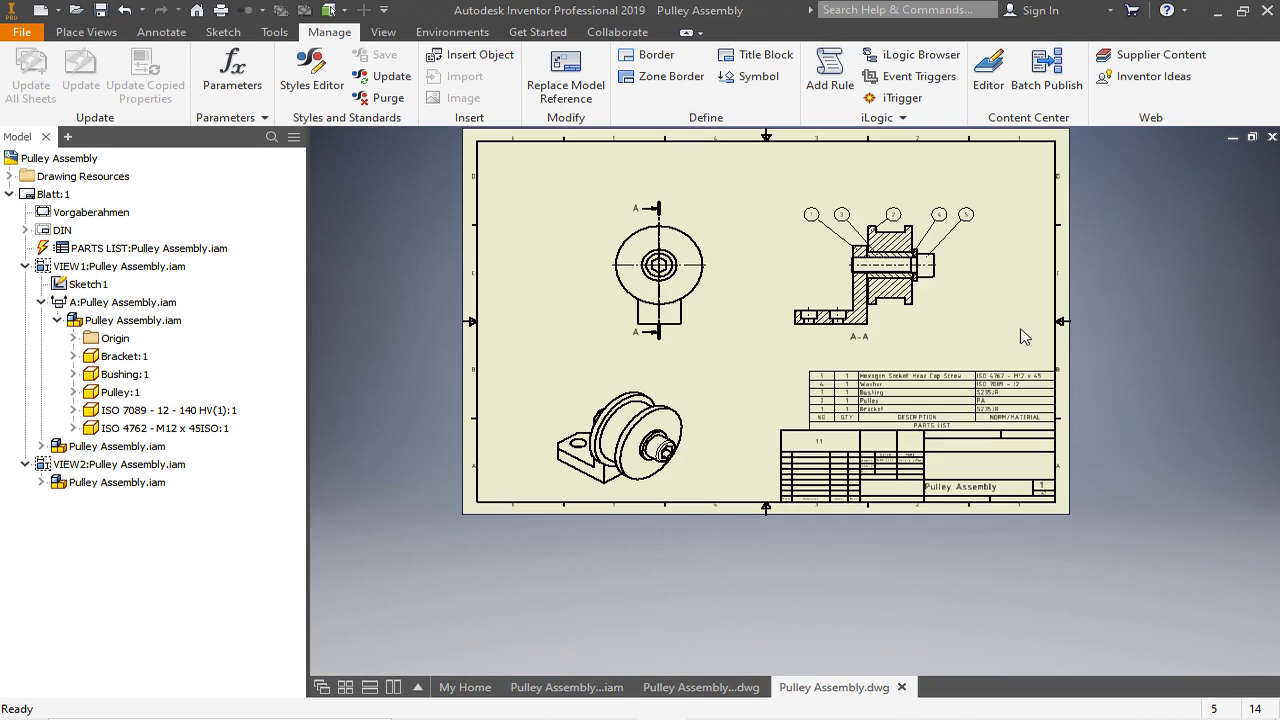
pyautogui.moveTo(692, 222); pyautogui.dragTo(665, 199)
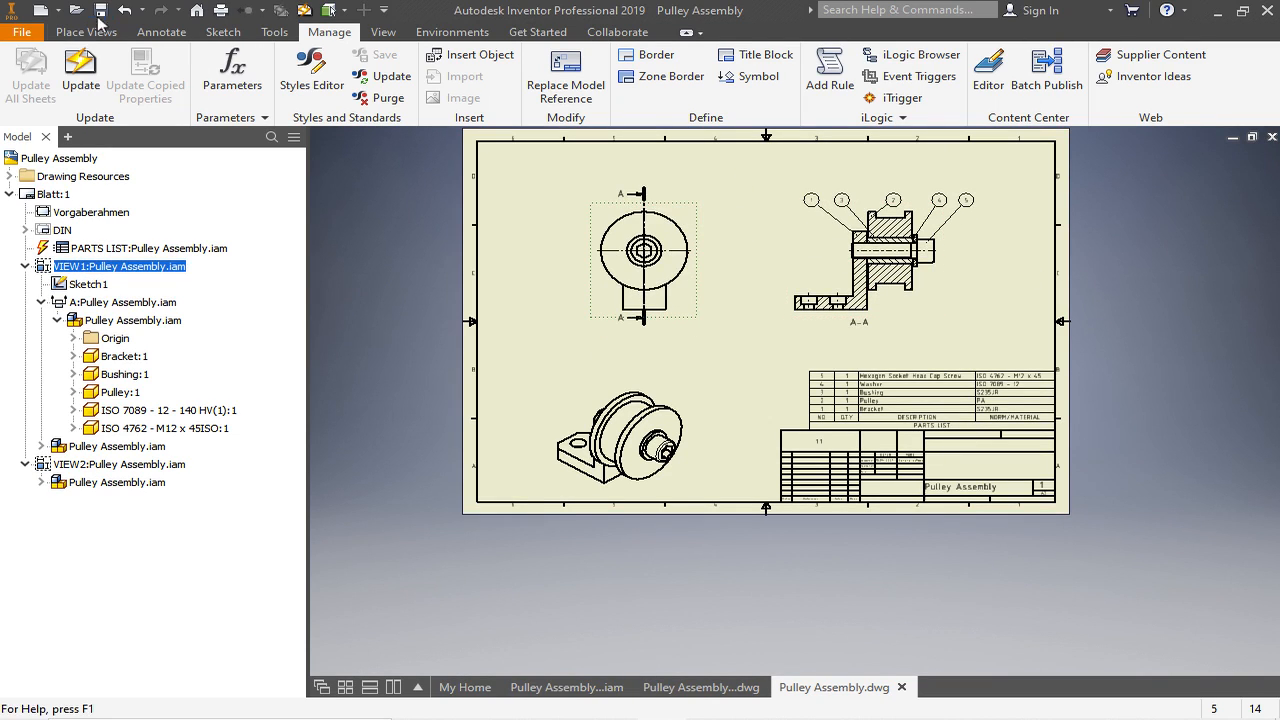
pyautogui.click(687, 292)
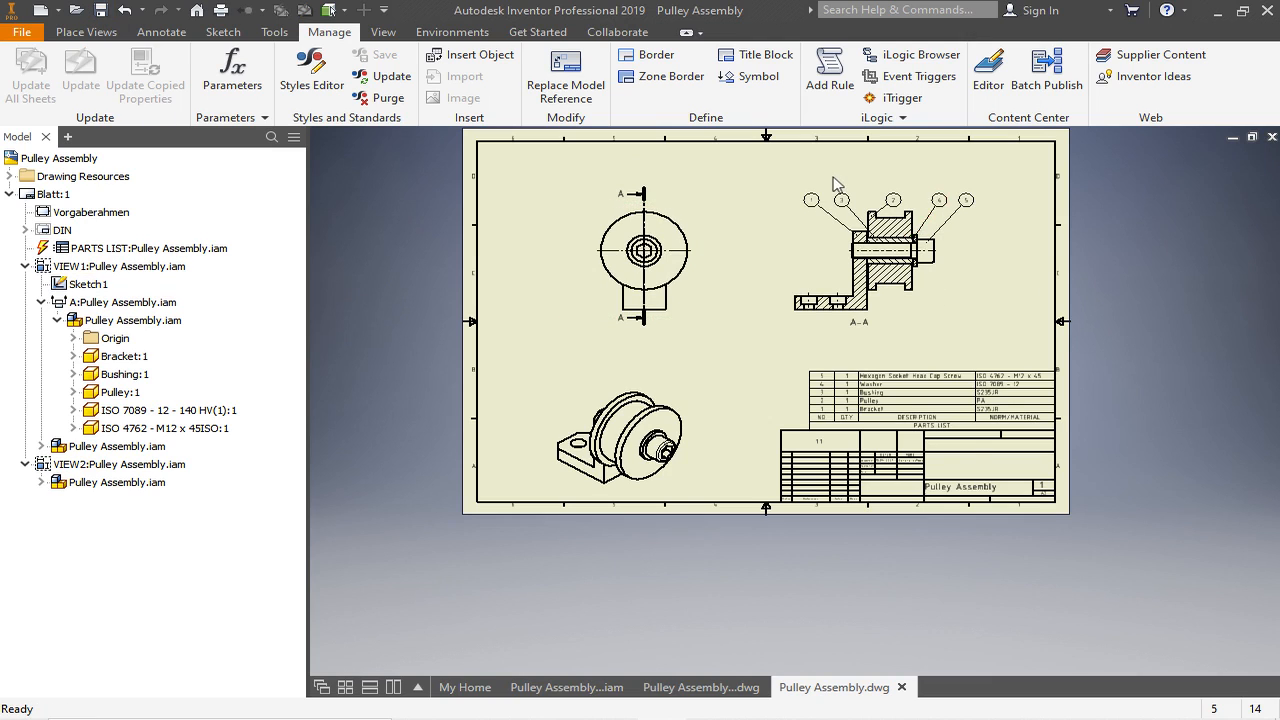
pyautogui.scroll(3, 835, 185)
pyautogui.scroll(-3, 830, 207)
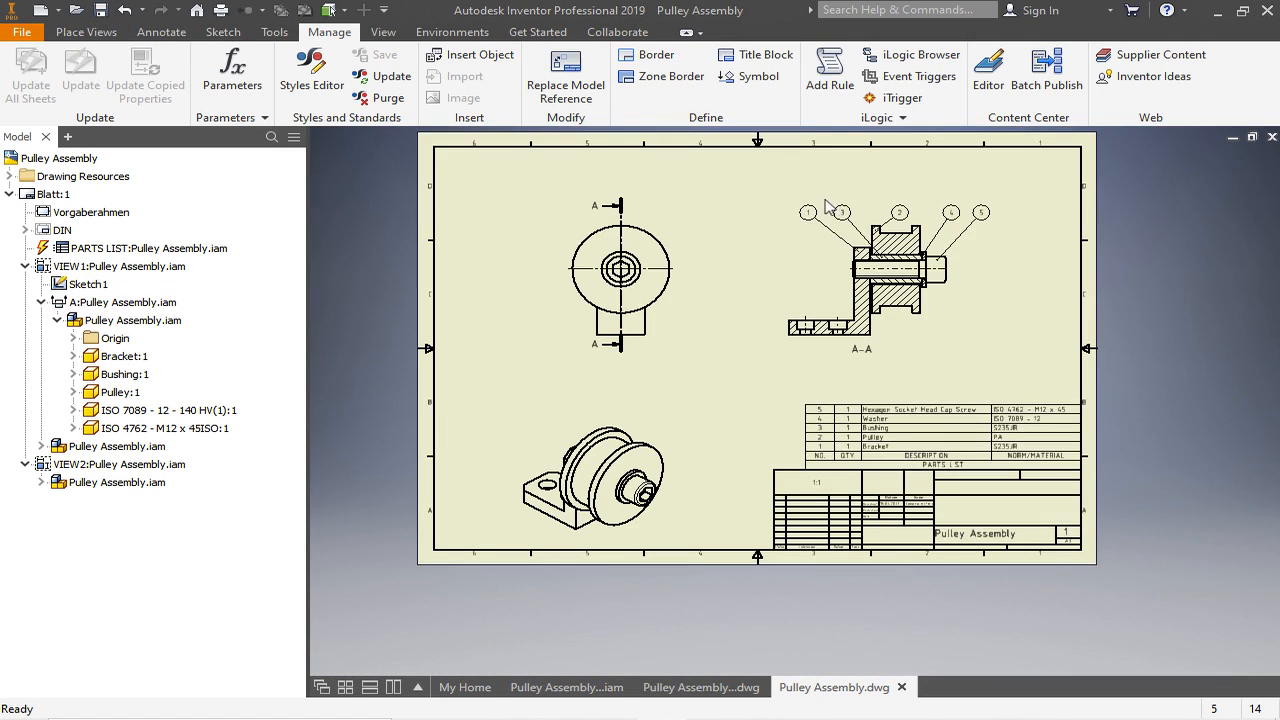